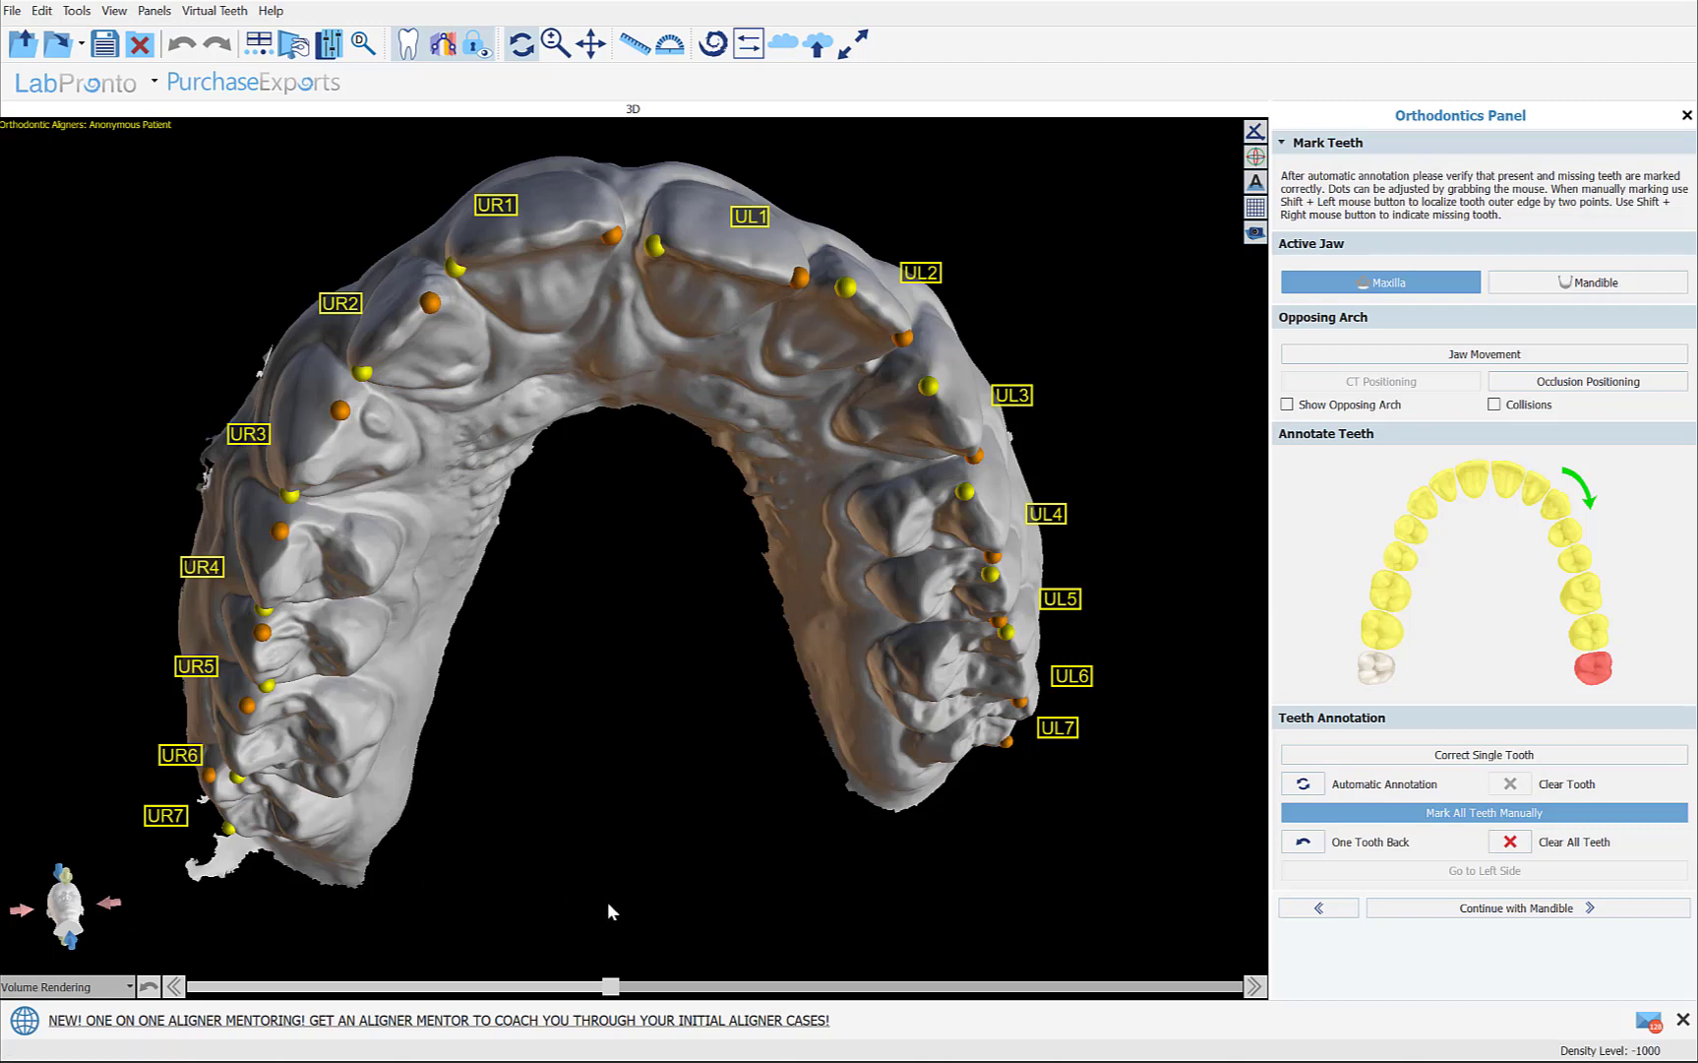
pyautogui.moveTo(652, 898); pyautogui.dragTo(682, 738)
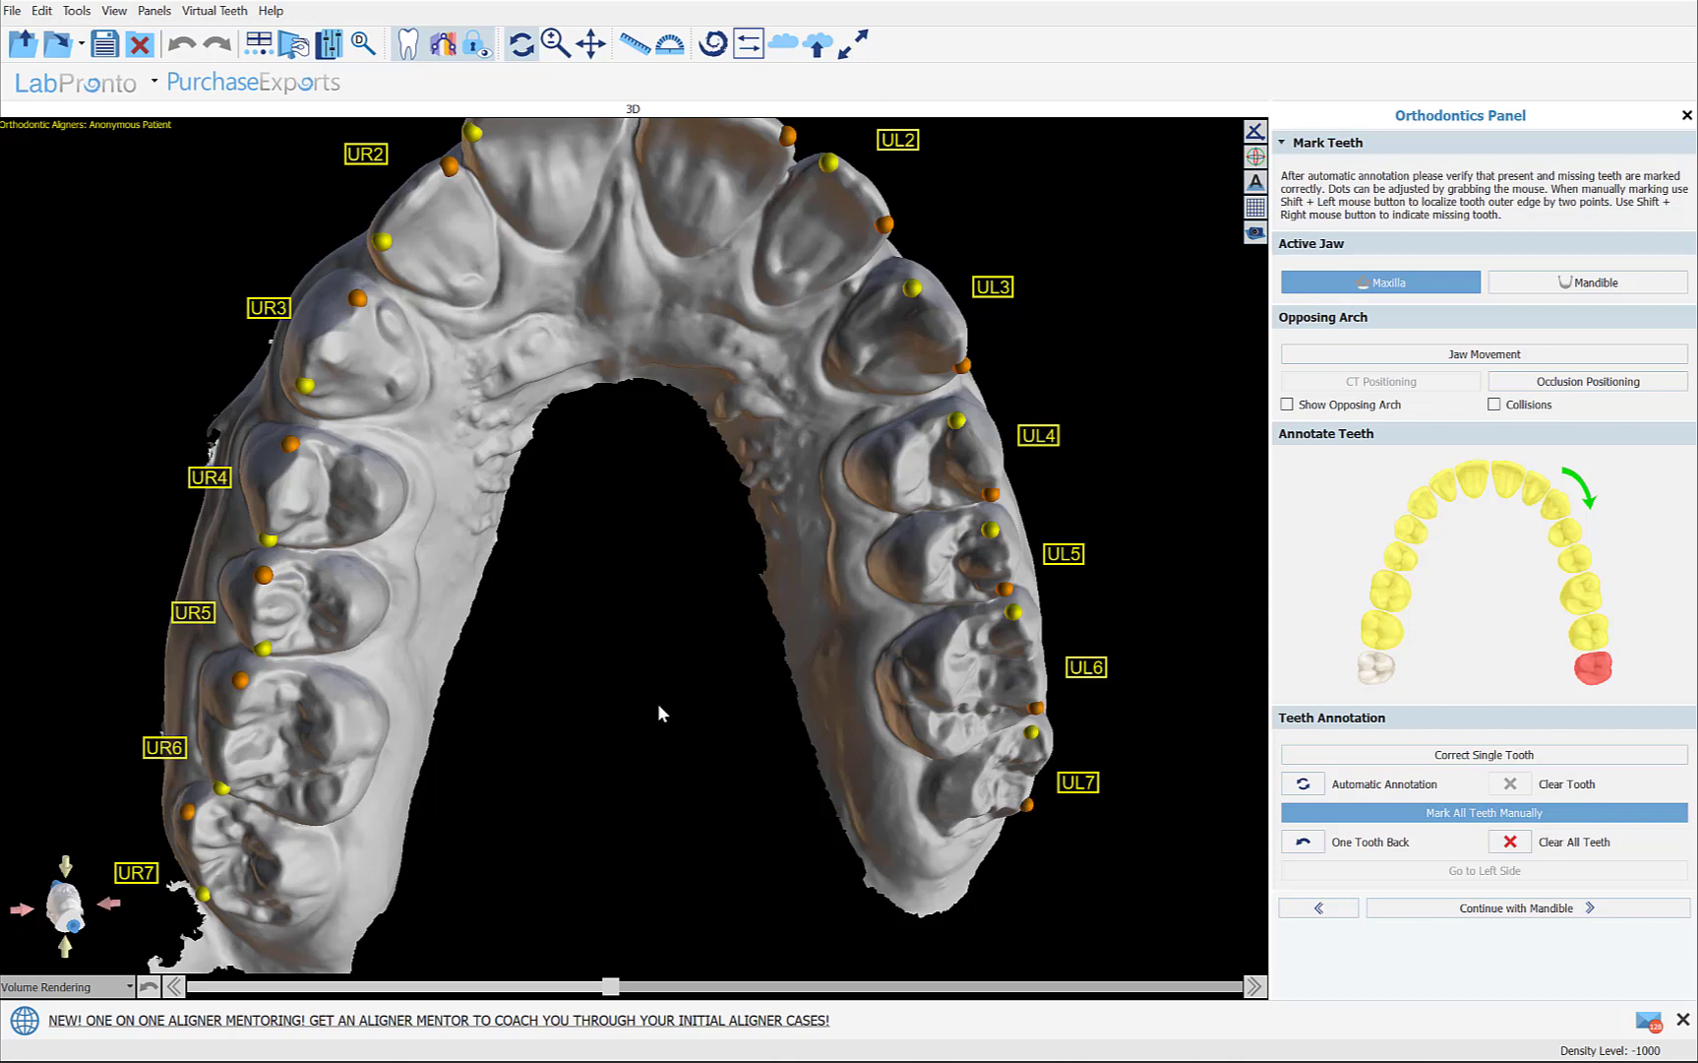
pyautogui.moveTo(662, 708); pyautogui.dragTo(665, 716)
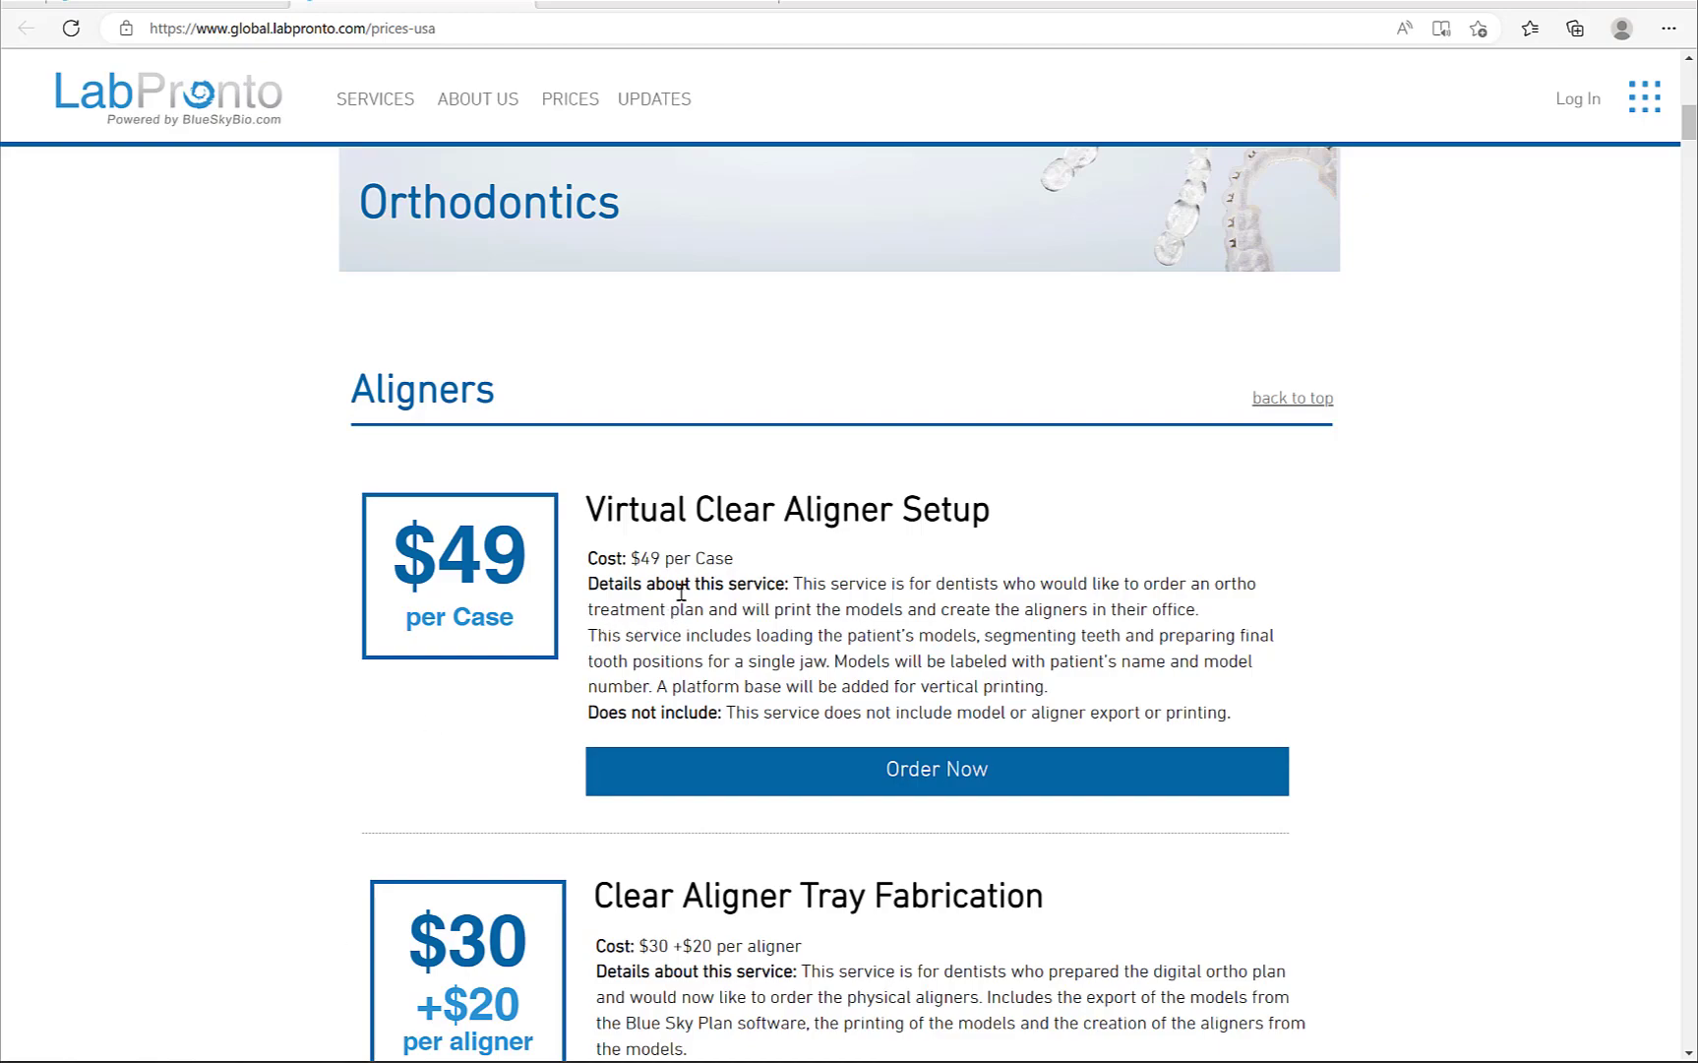
# - Examine the Complete Clear Aligner Package's price tiers for up to 24 and up to 80 aligners on the LabPronto prices page
pyautogui.scroll(-13, 681, 590)
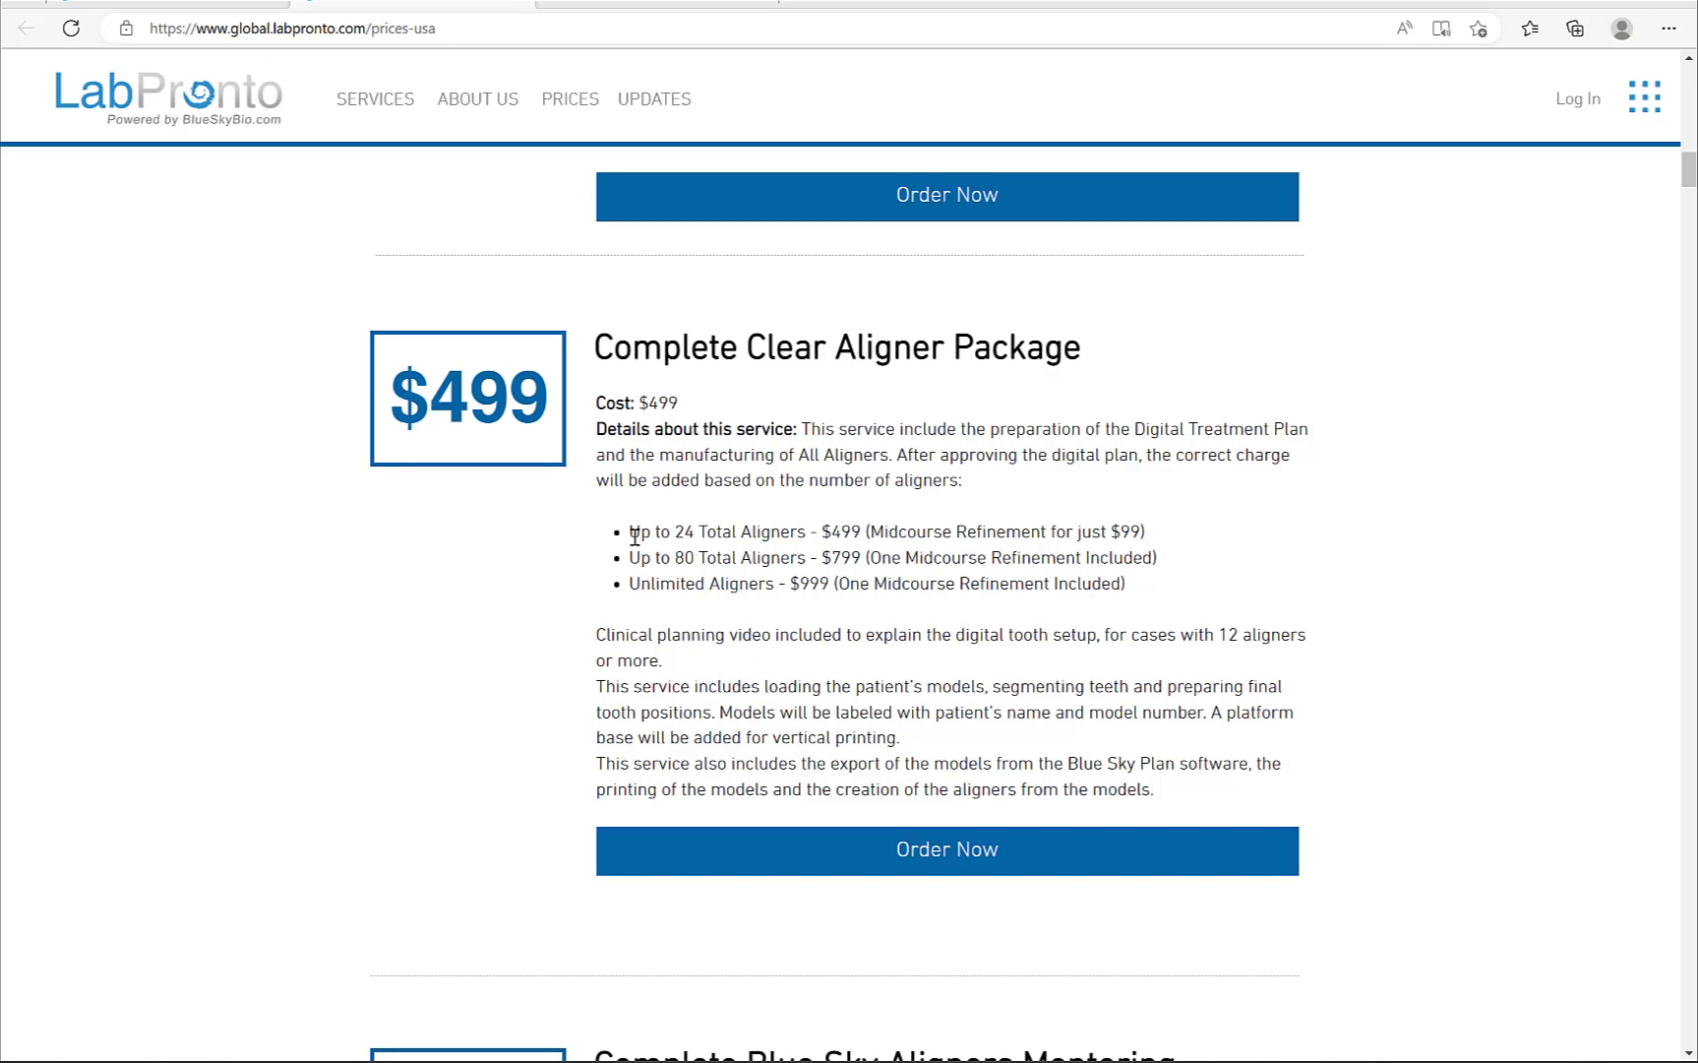
pyautogui.moveTo(632, 533); pyautogui.dragTo(1153, 538)
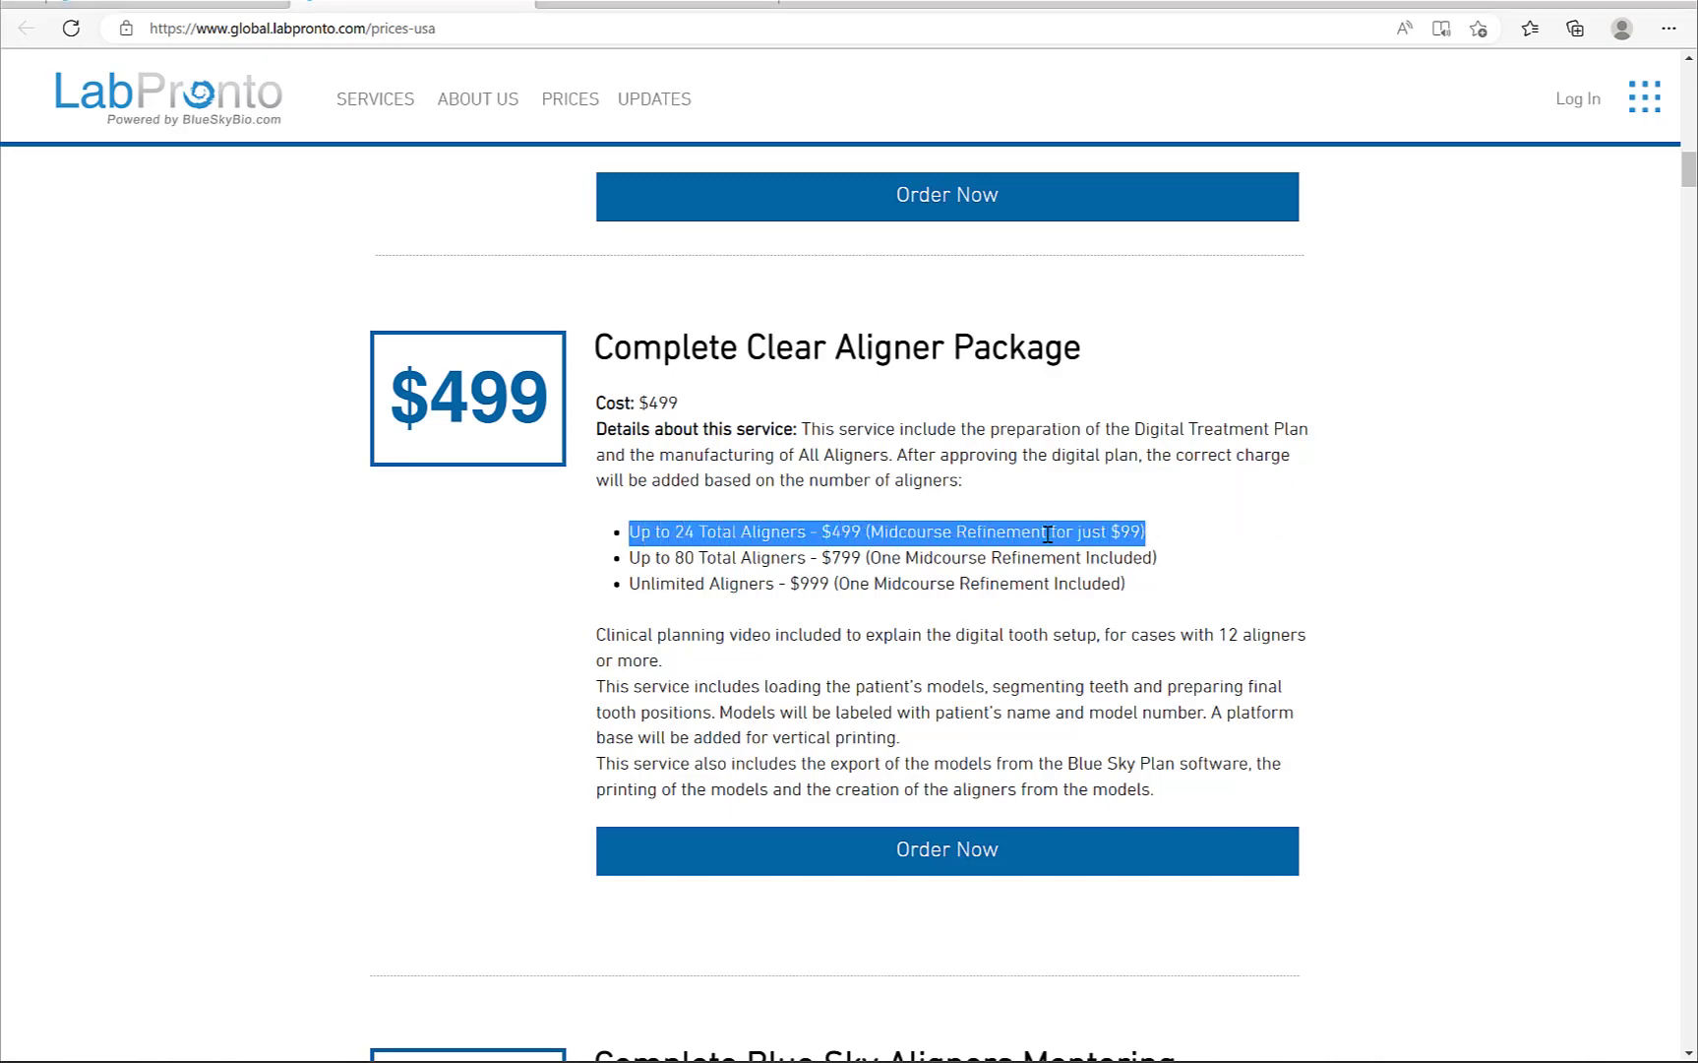
pyautogui.click(1047, 533)
pyautogui.moveTo(636, 553); pyautogui.dragTo(1153, 552)
pyautogui.click(1138, 558)
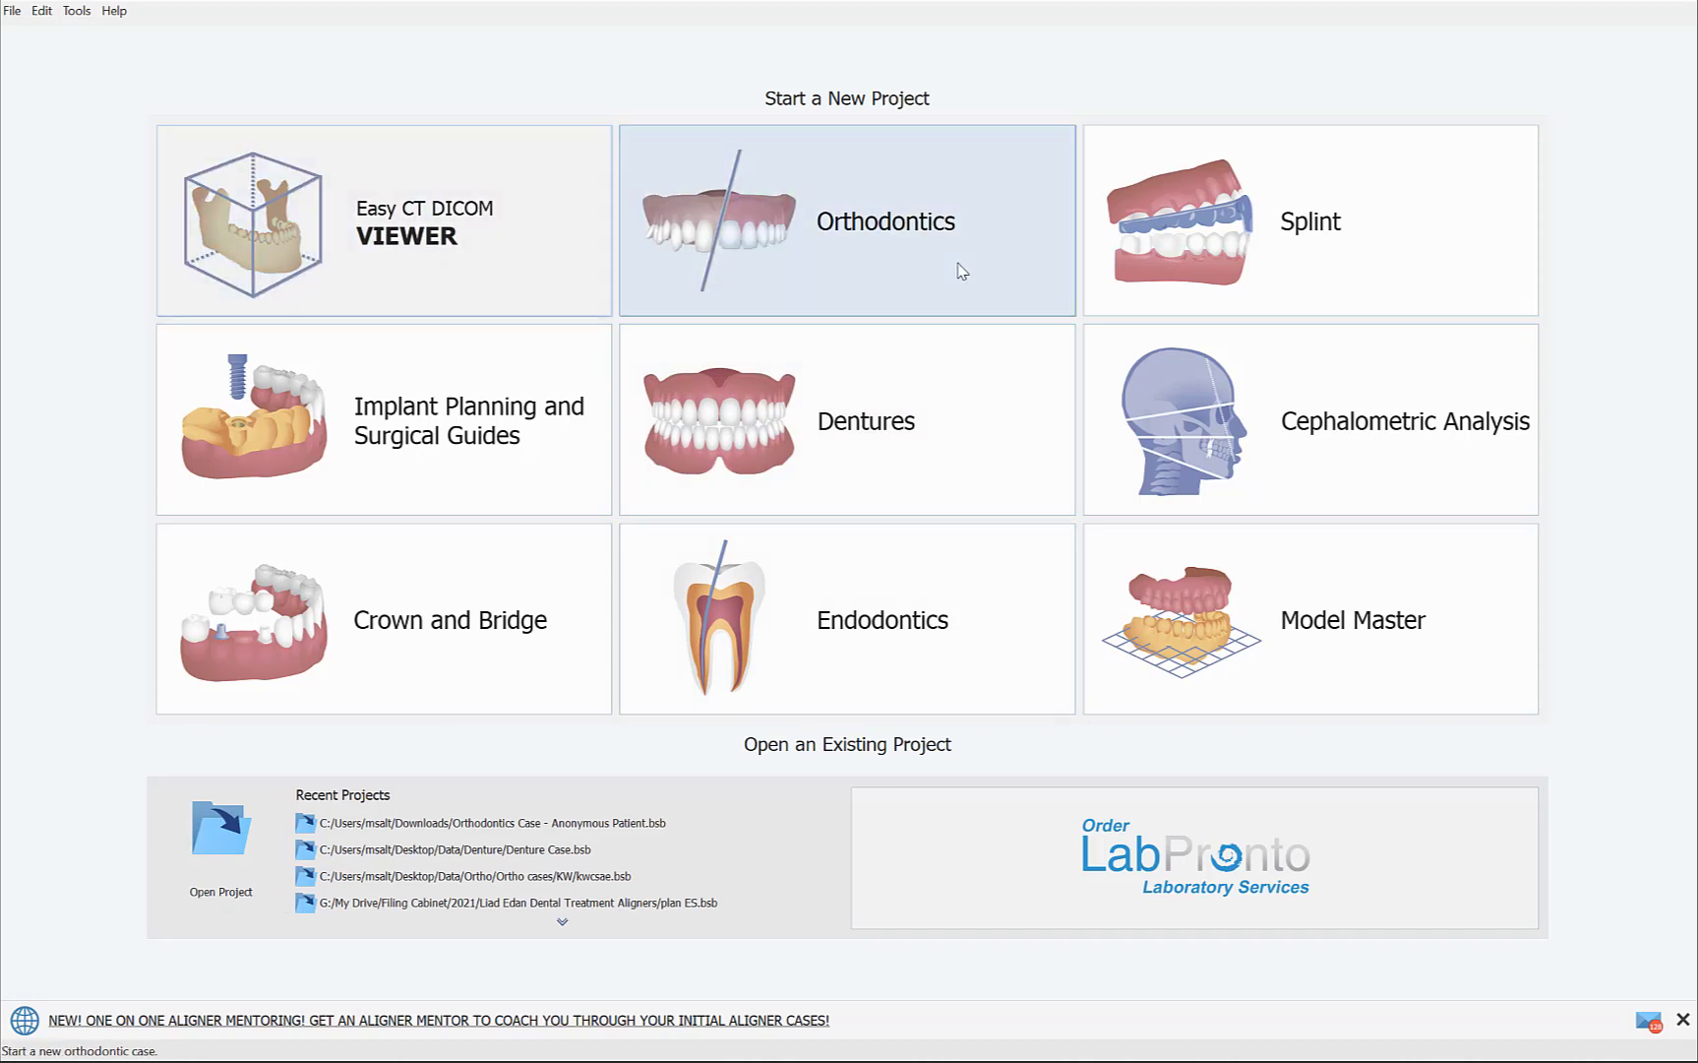
# - Start a new orthodontics project in Blue Sky Plan by importing upperjaw.stl and Lowerjaw.stl, and identify the displayed model as the maxilla
pyautogui.click(962, 270)
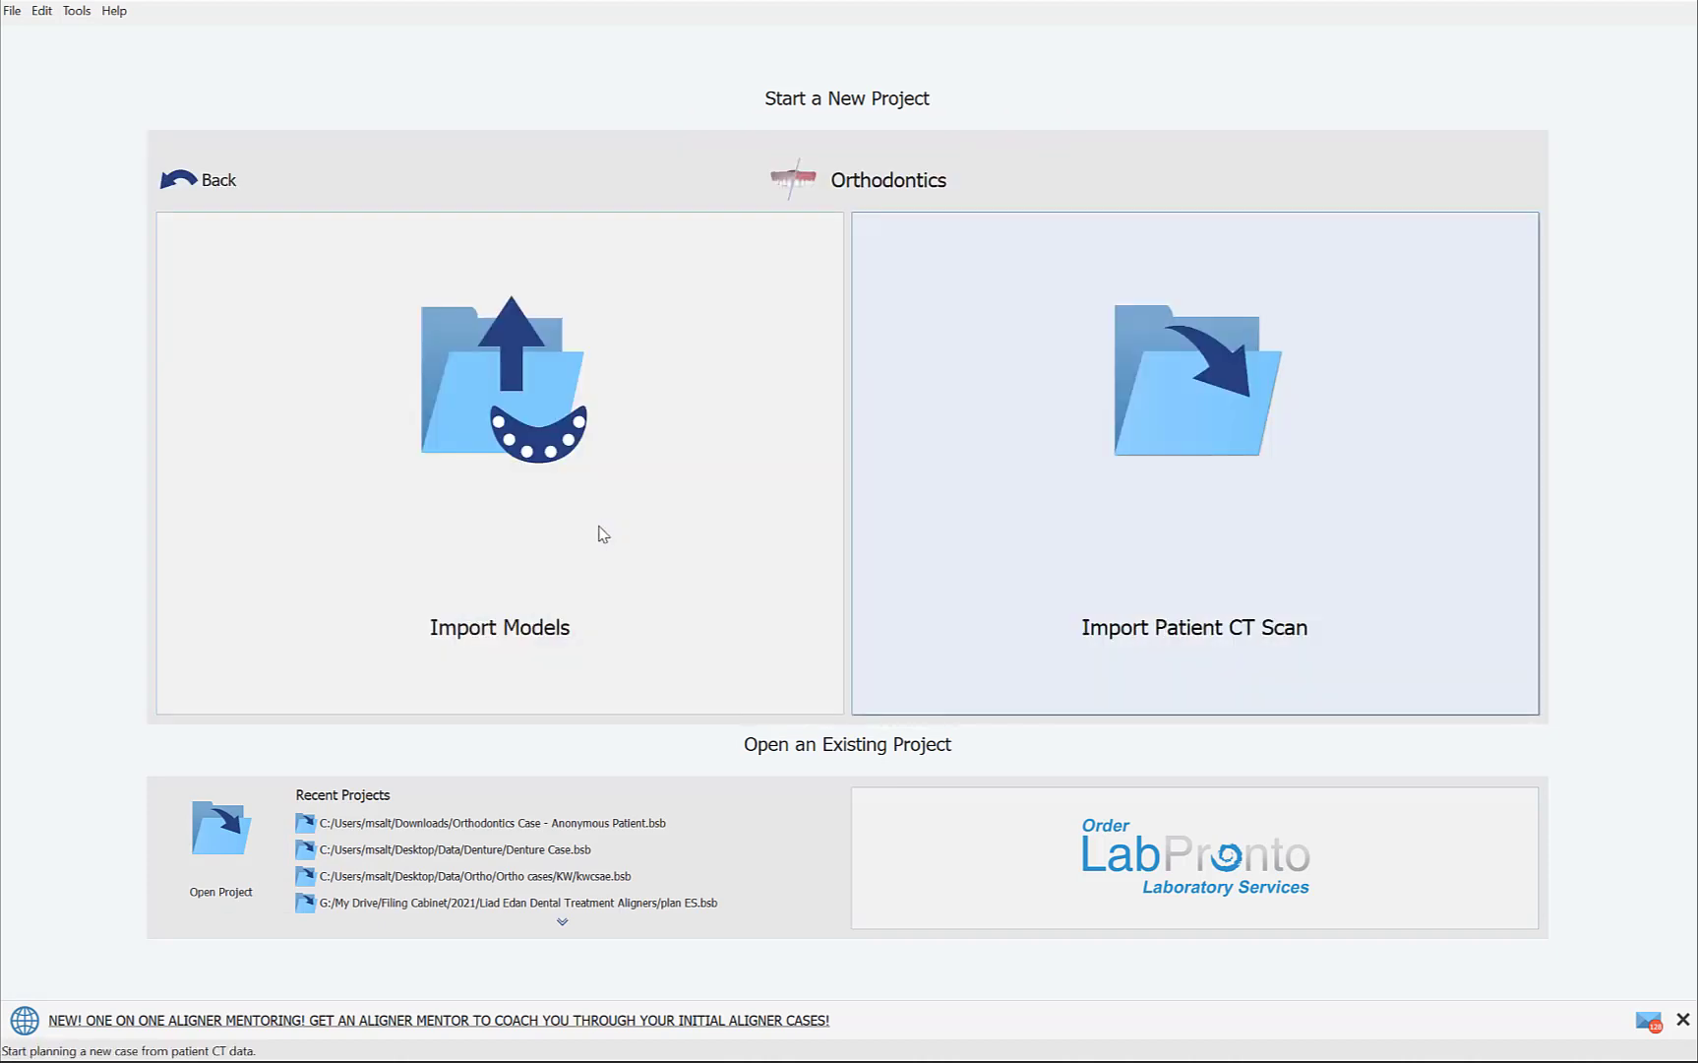
pyautogui.click(657, 559)
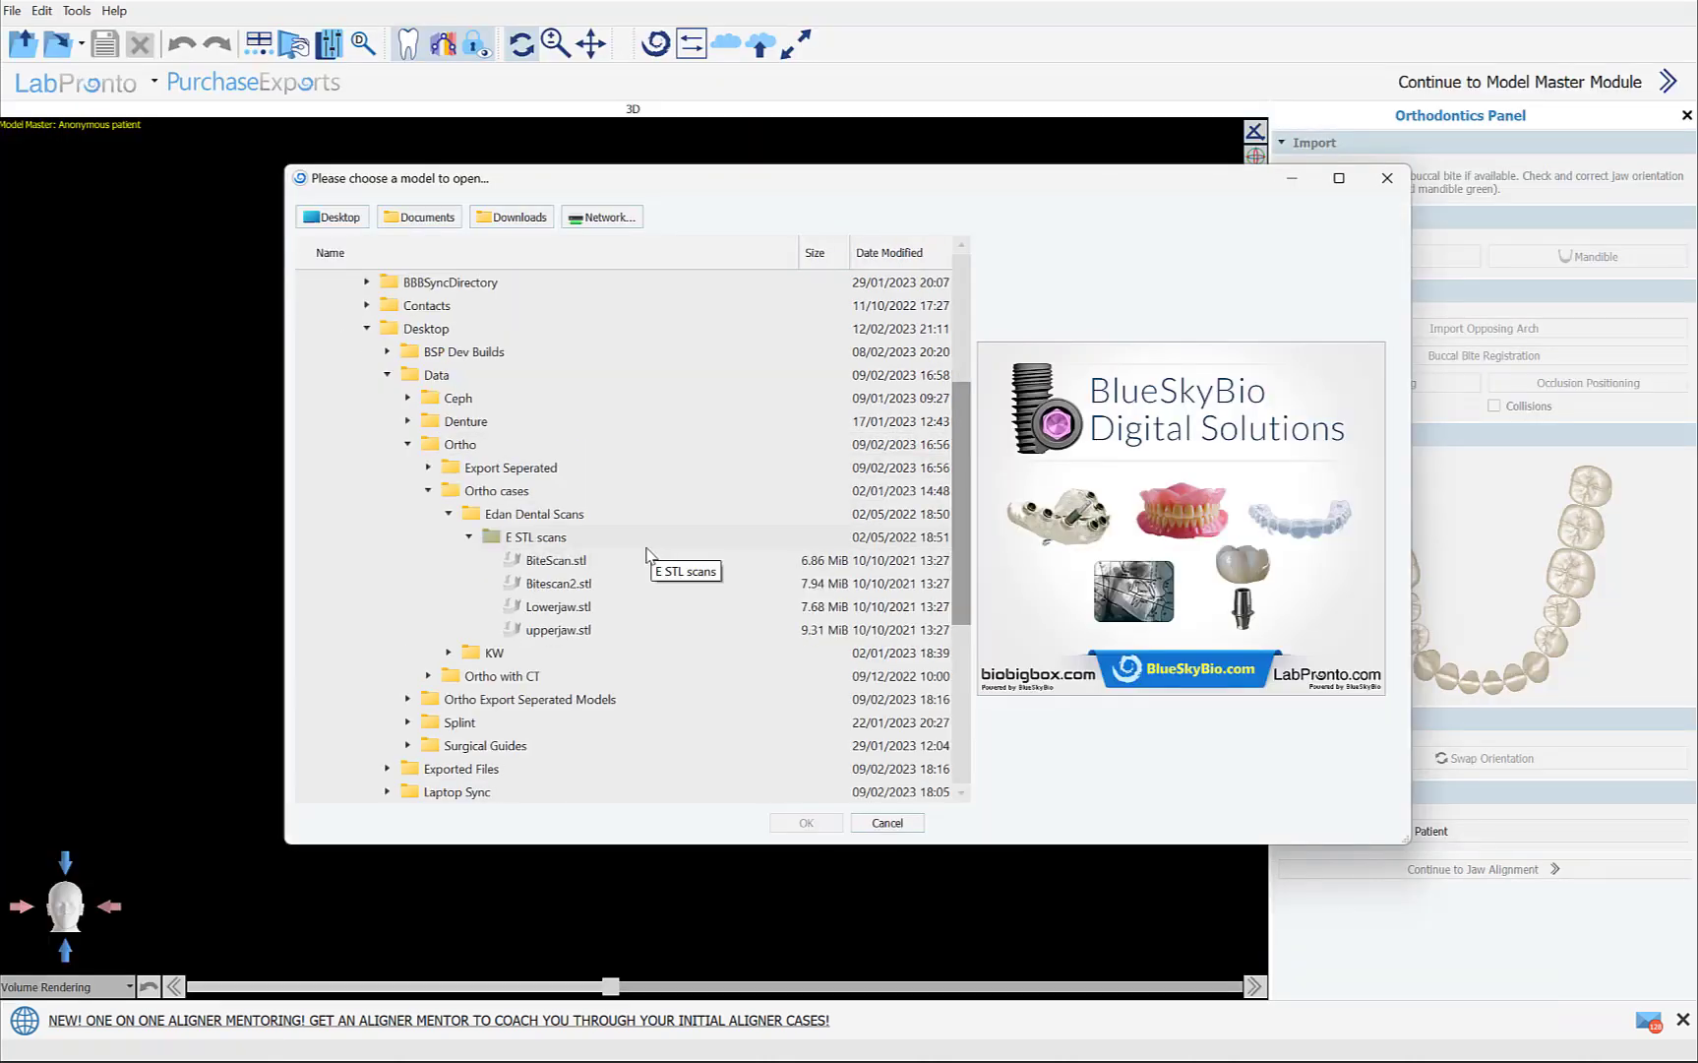
pyautogui.click(559, 607)
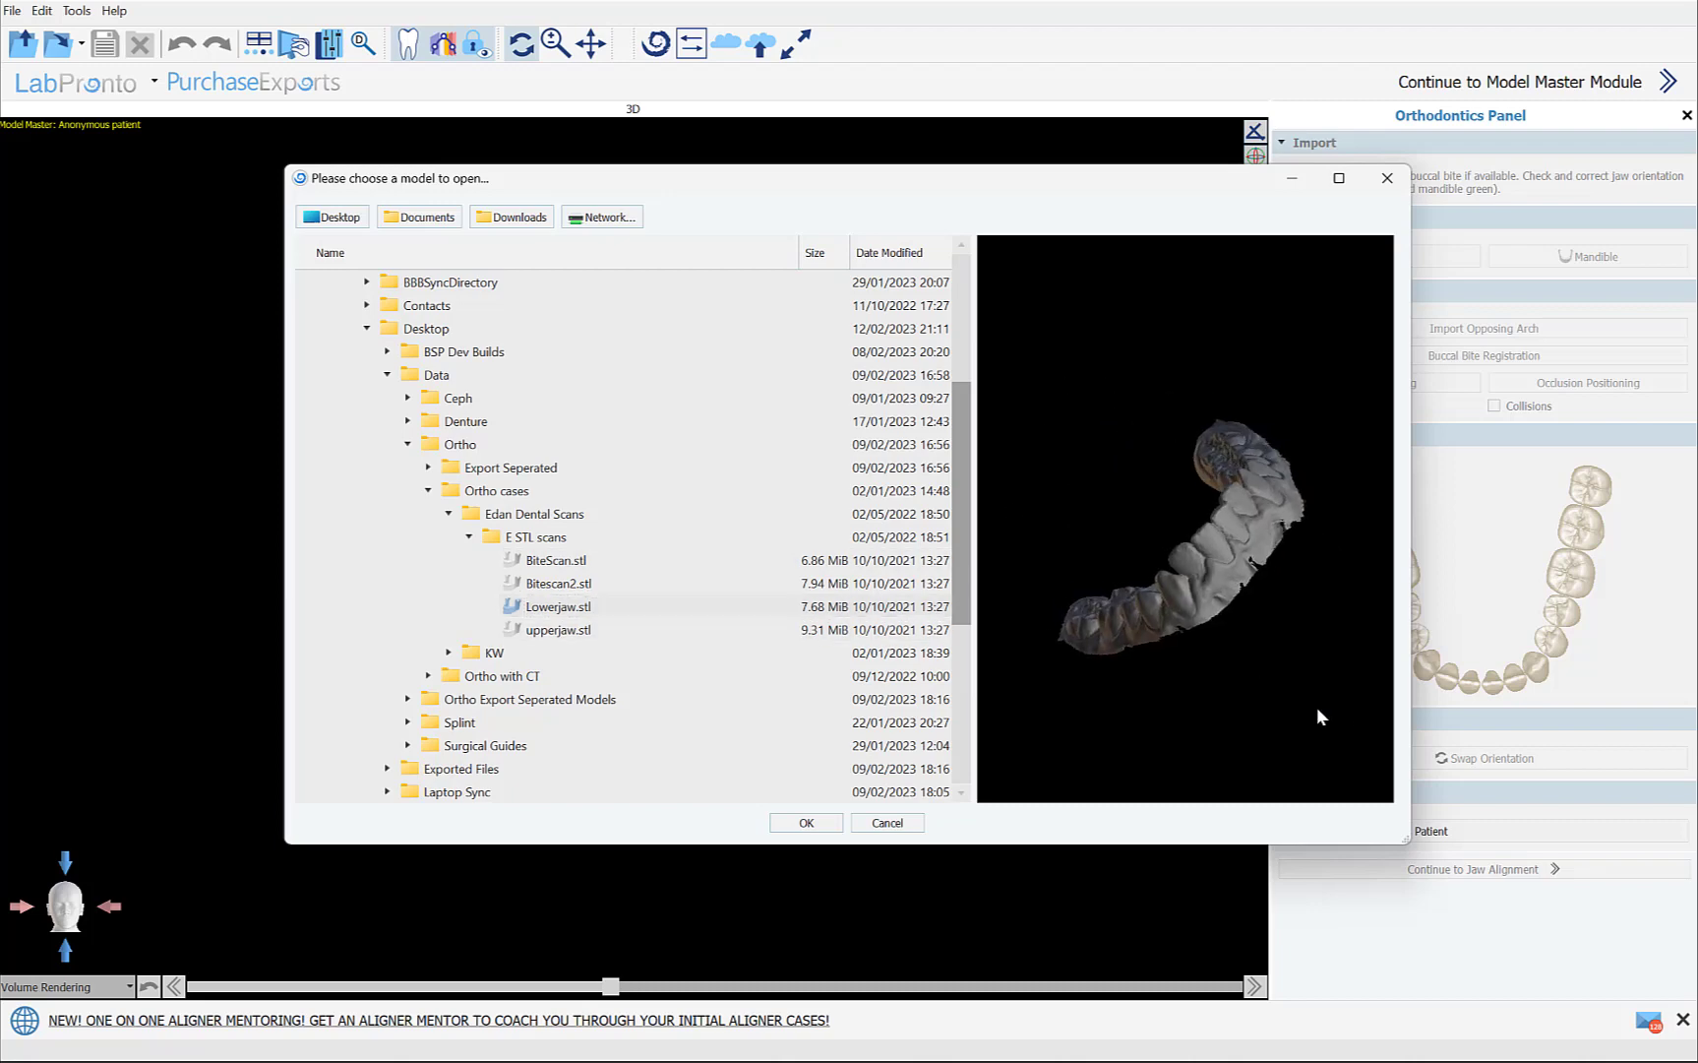
pyautogui.click(571, 630)
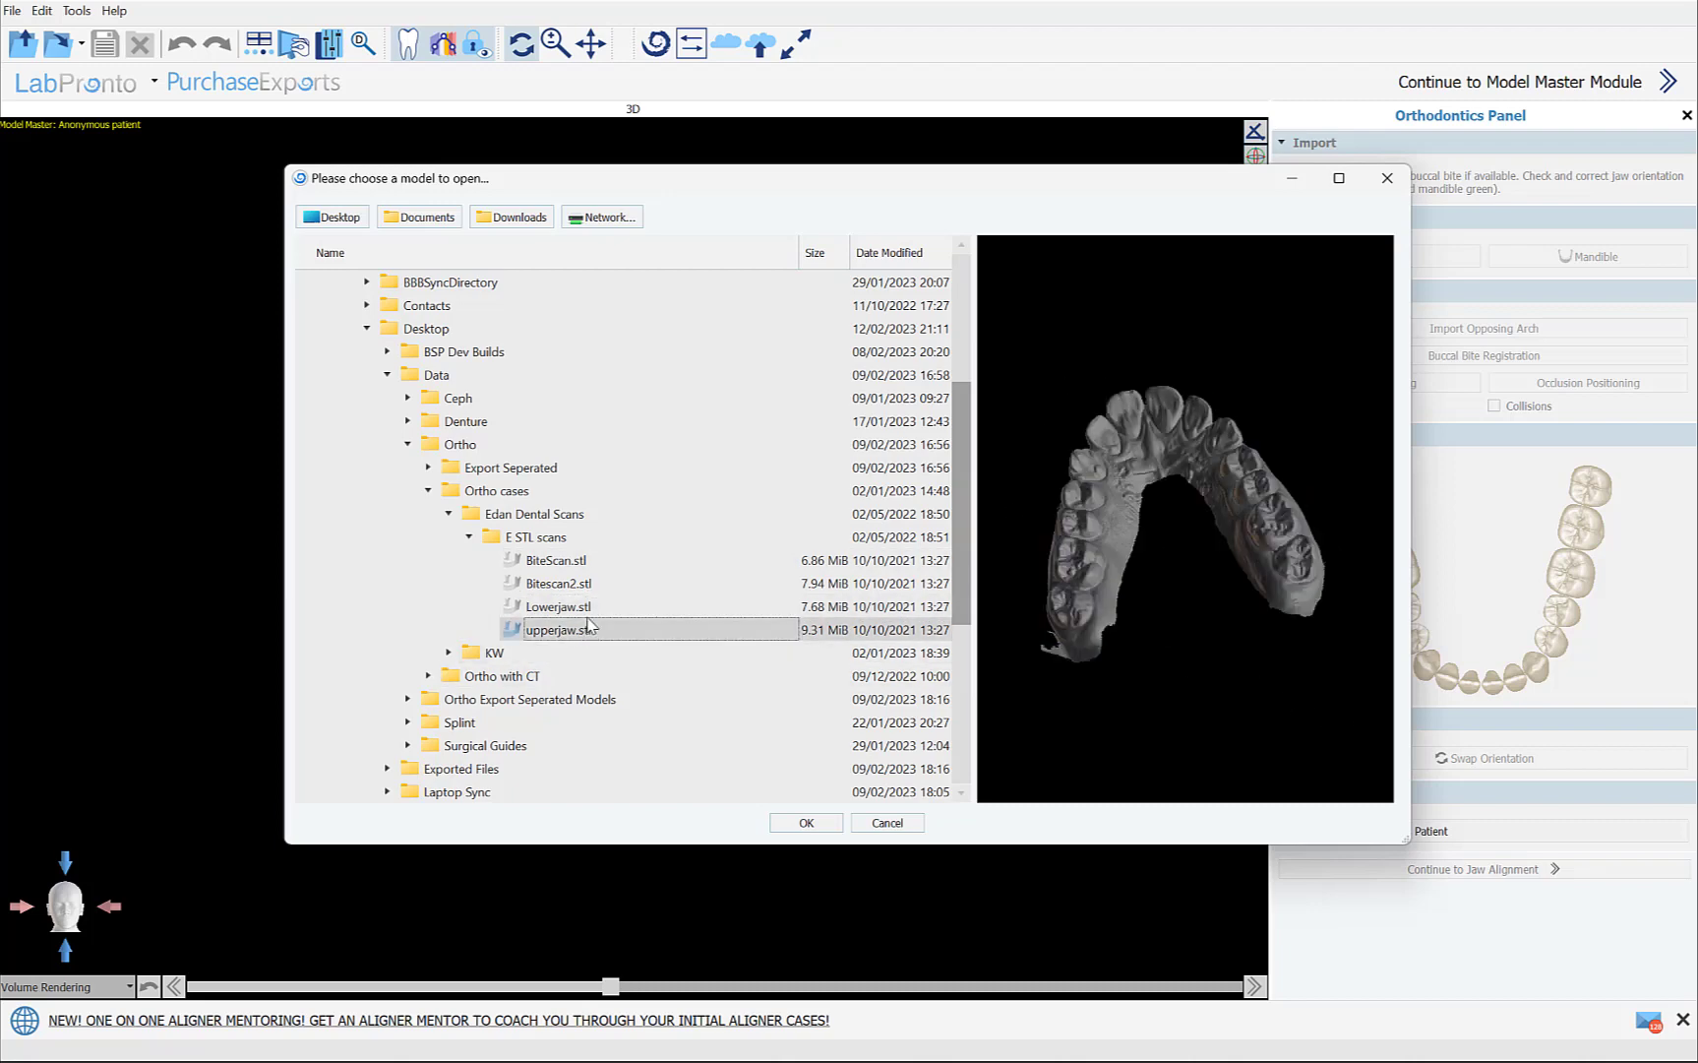
pyautogui.click(582, 612)
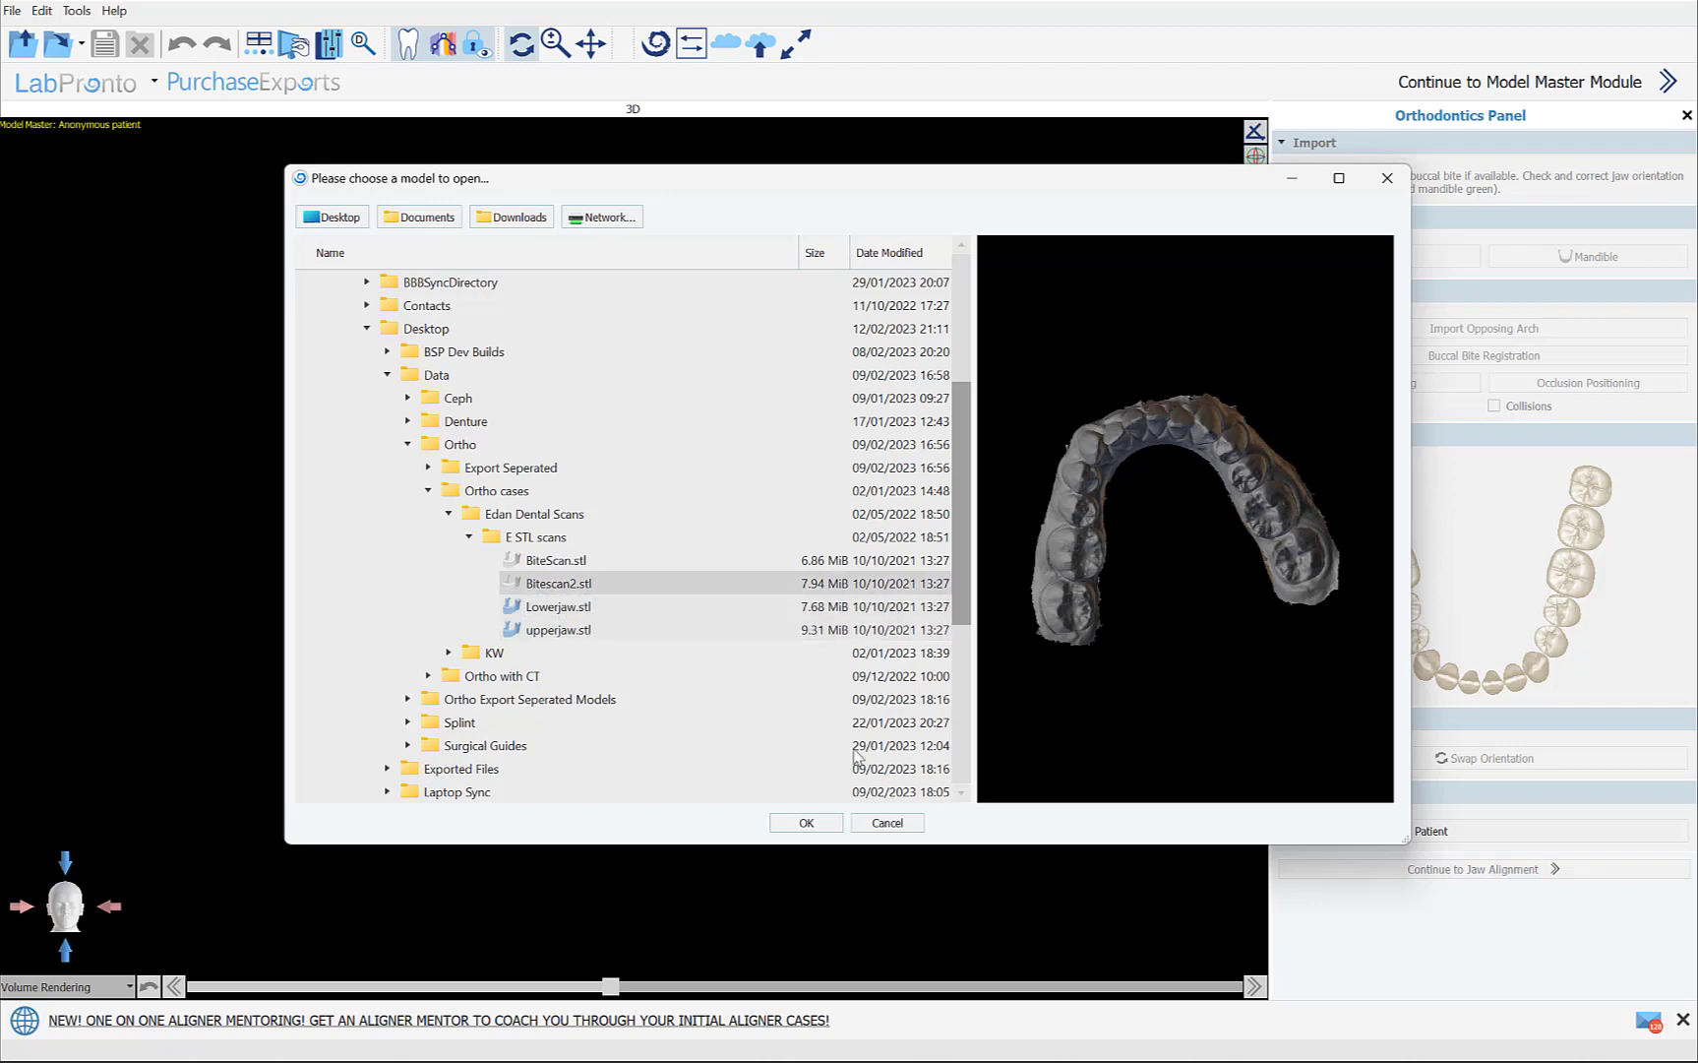
pyautogui.click(805, 824)
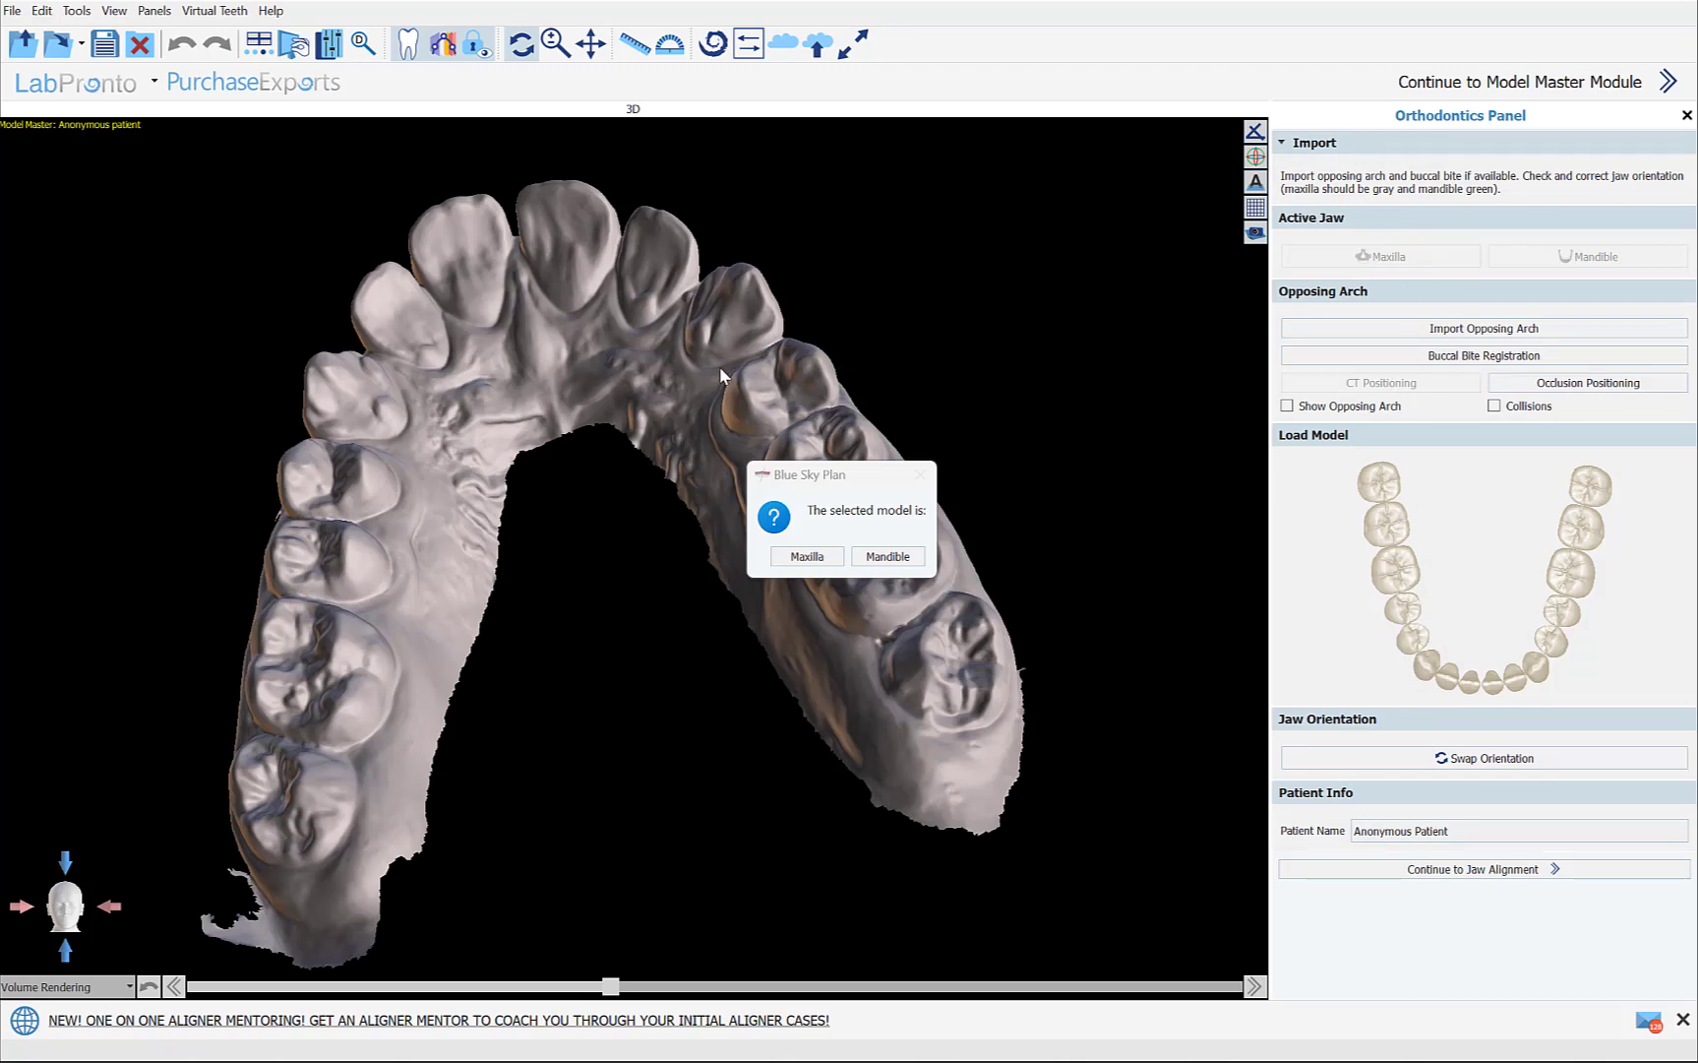
pyautogui.click(810, 559)
# - Check the orientation of the two imported arches, enter the patient's name, and continue to jaw alignment
pyautogui.moveTo(600, 396); pyautogui.dragTo(696, 950)
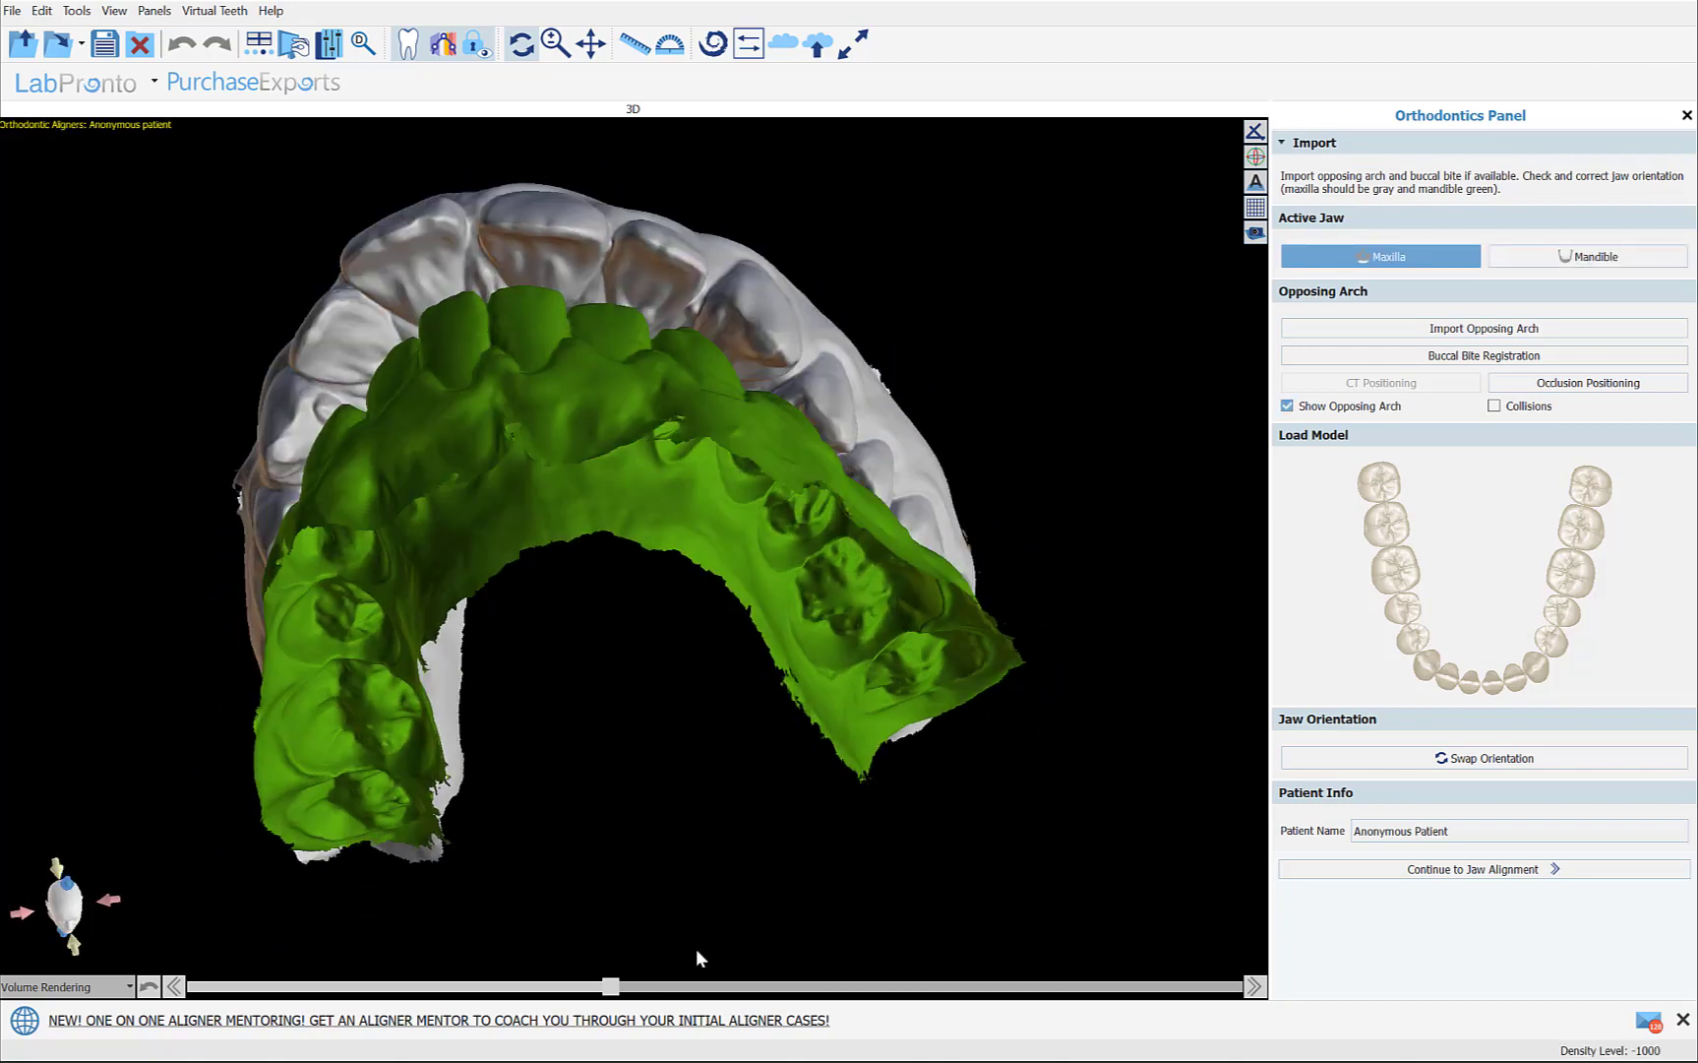
pyautogui.moveTo(606, 566); pyautogui.dragTo(649, 669)
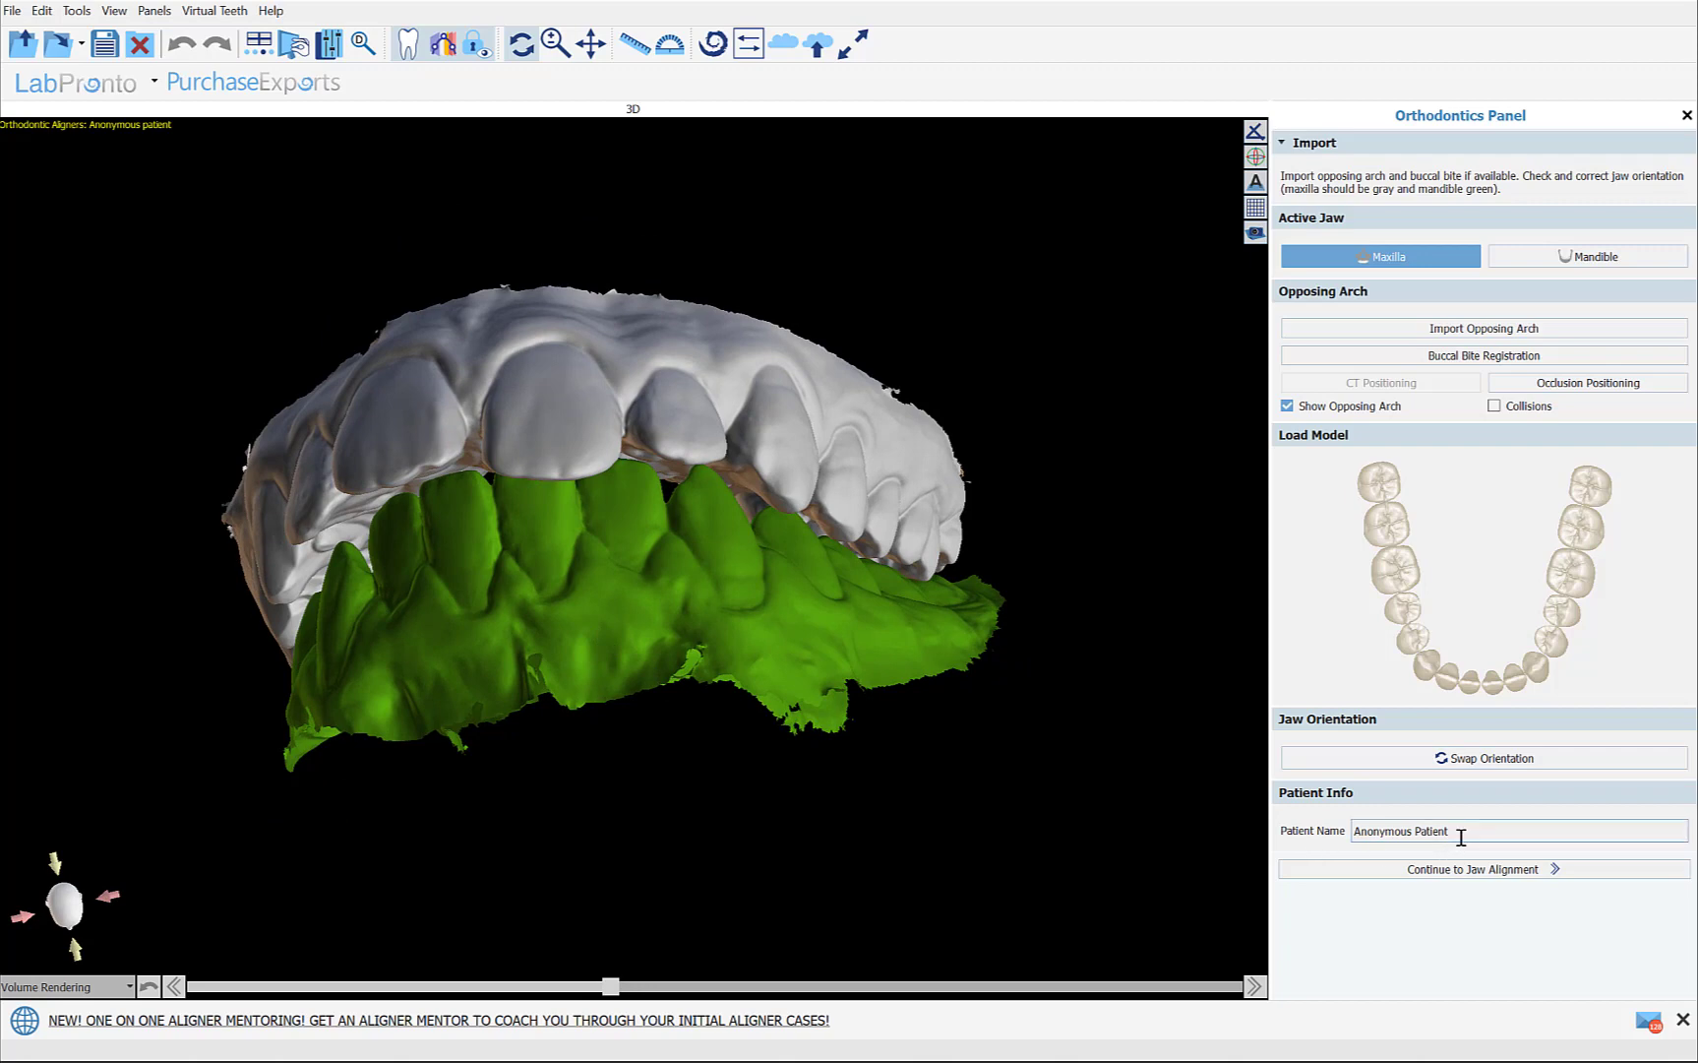
pyautogui.moveTo(1459, 834); pyautogui.dragTo(1323, 826)
pyautogui.write('Sk')
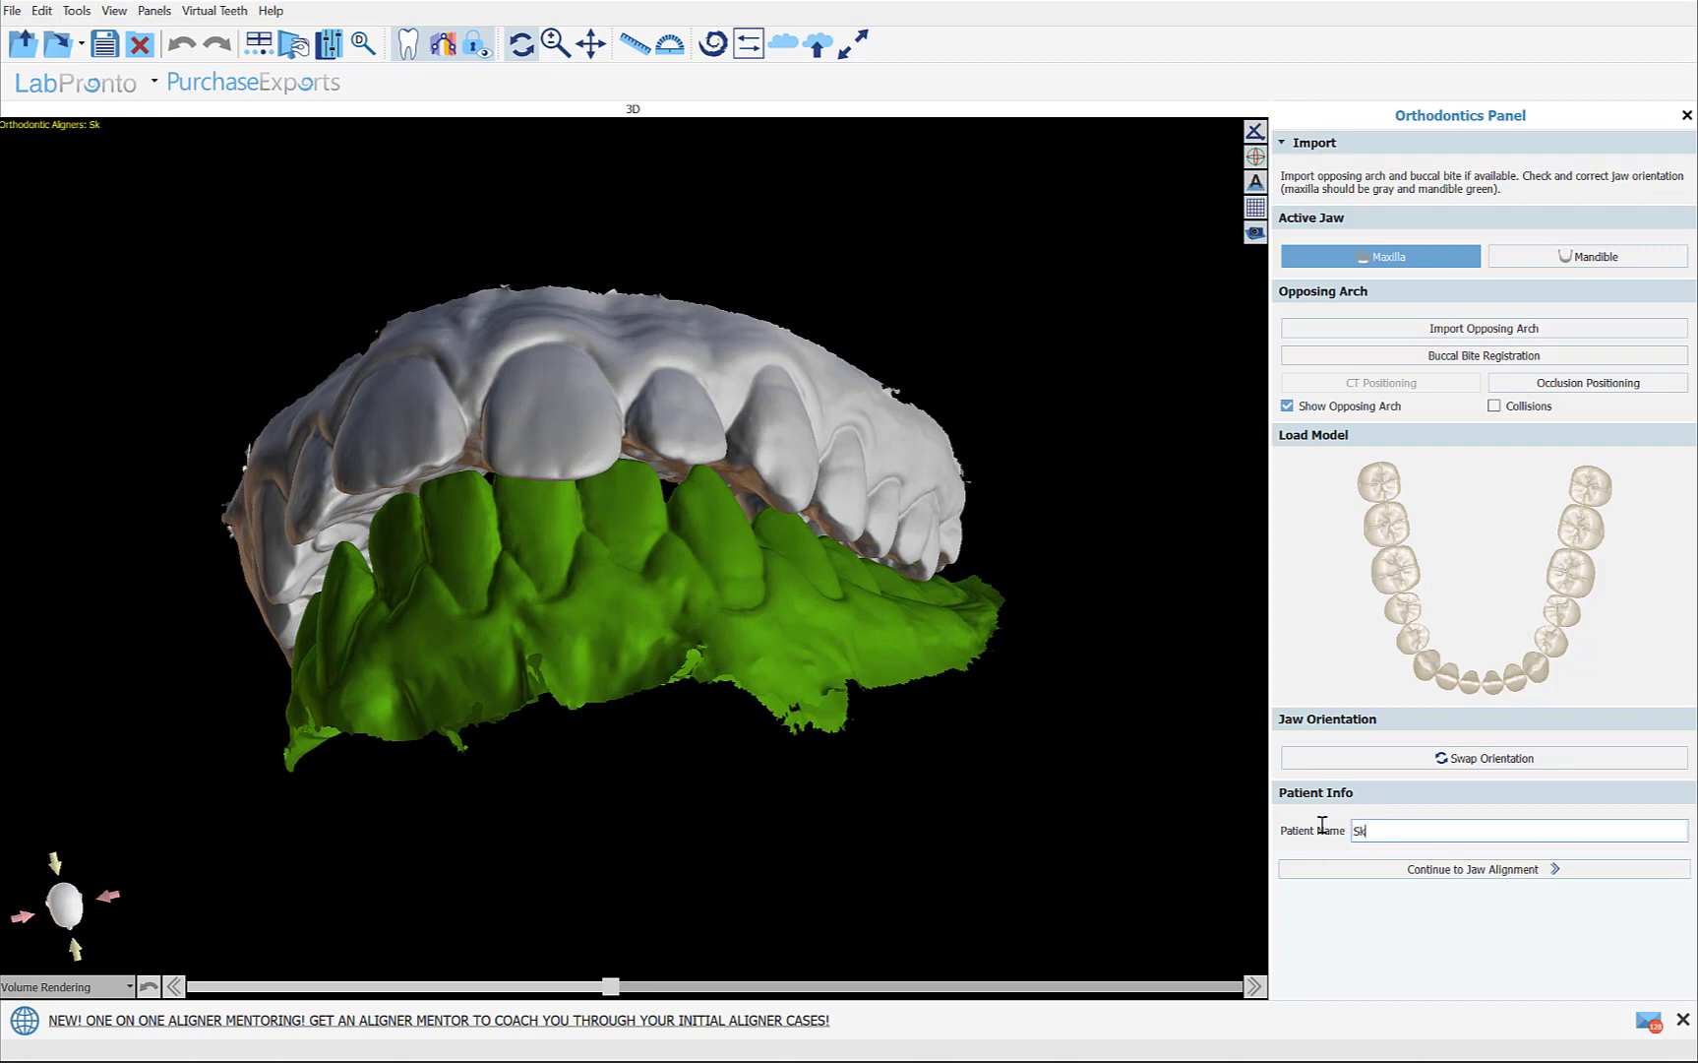
pyautogui.write('y, Blue')
pyautogui.click(1455, 872)
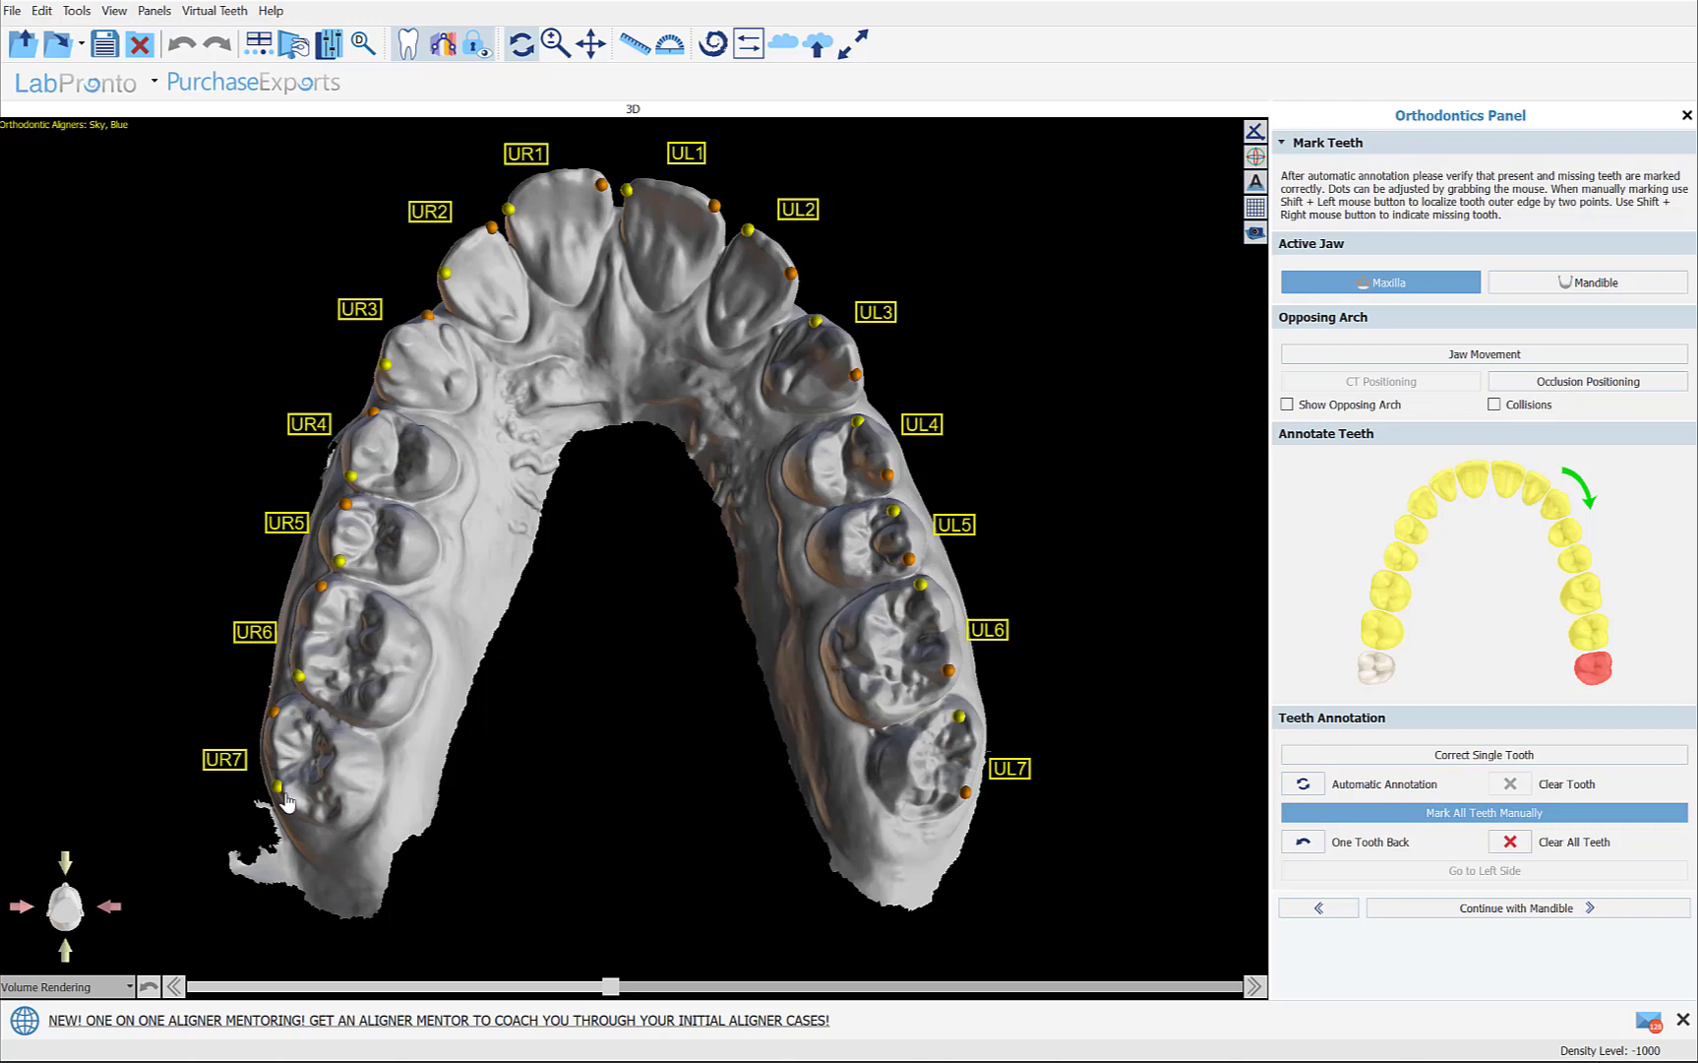
# - Fine-tune the marker dots of UR7 on the maxilla and LR1 and LR3 on the mandible, and continue to tooth segmentation
pyautogui.moveTo(274, 711); pyautogui.dragTo(285, 707)
pyautogui.click(1502, 915)
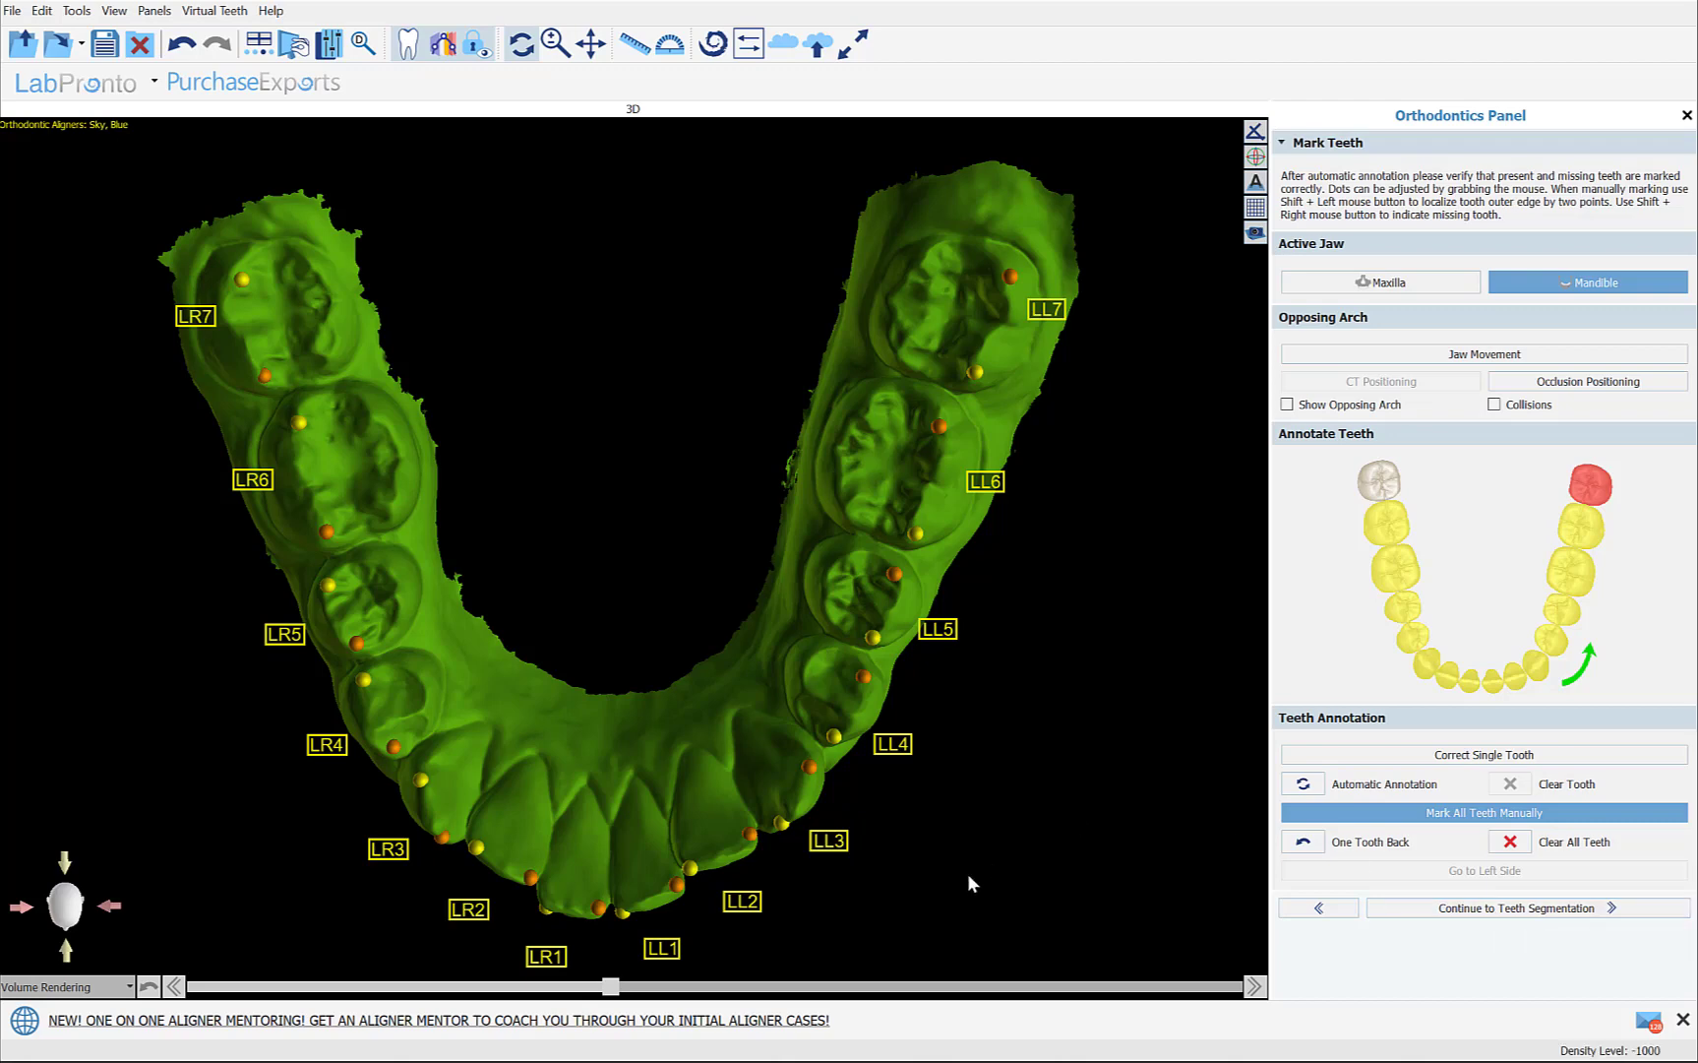
pyautogui.moveTo(826, 928); pyautogui.dragTo(814, 622)
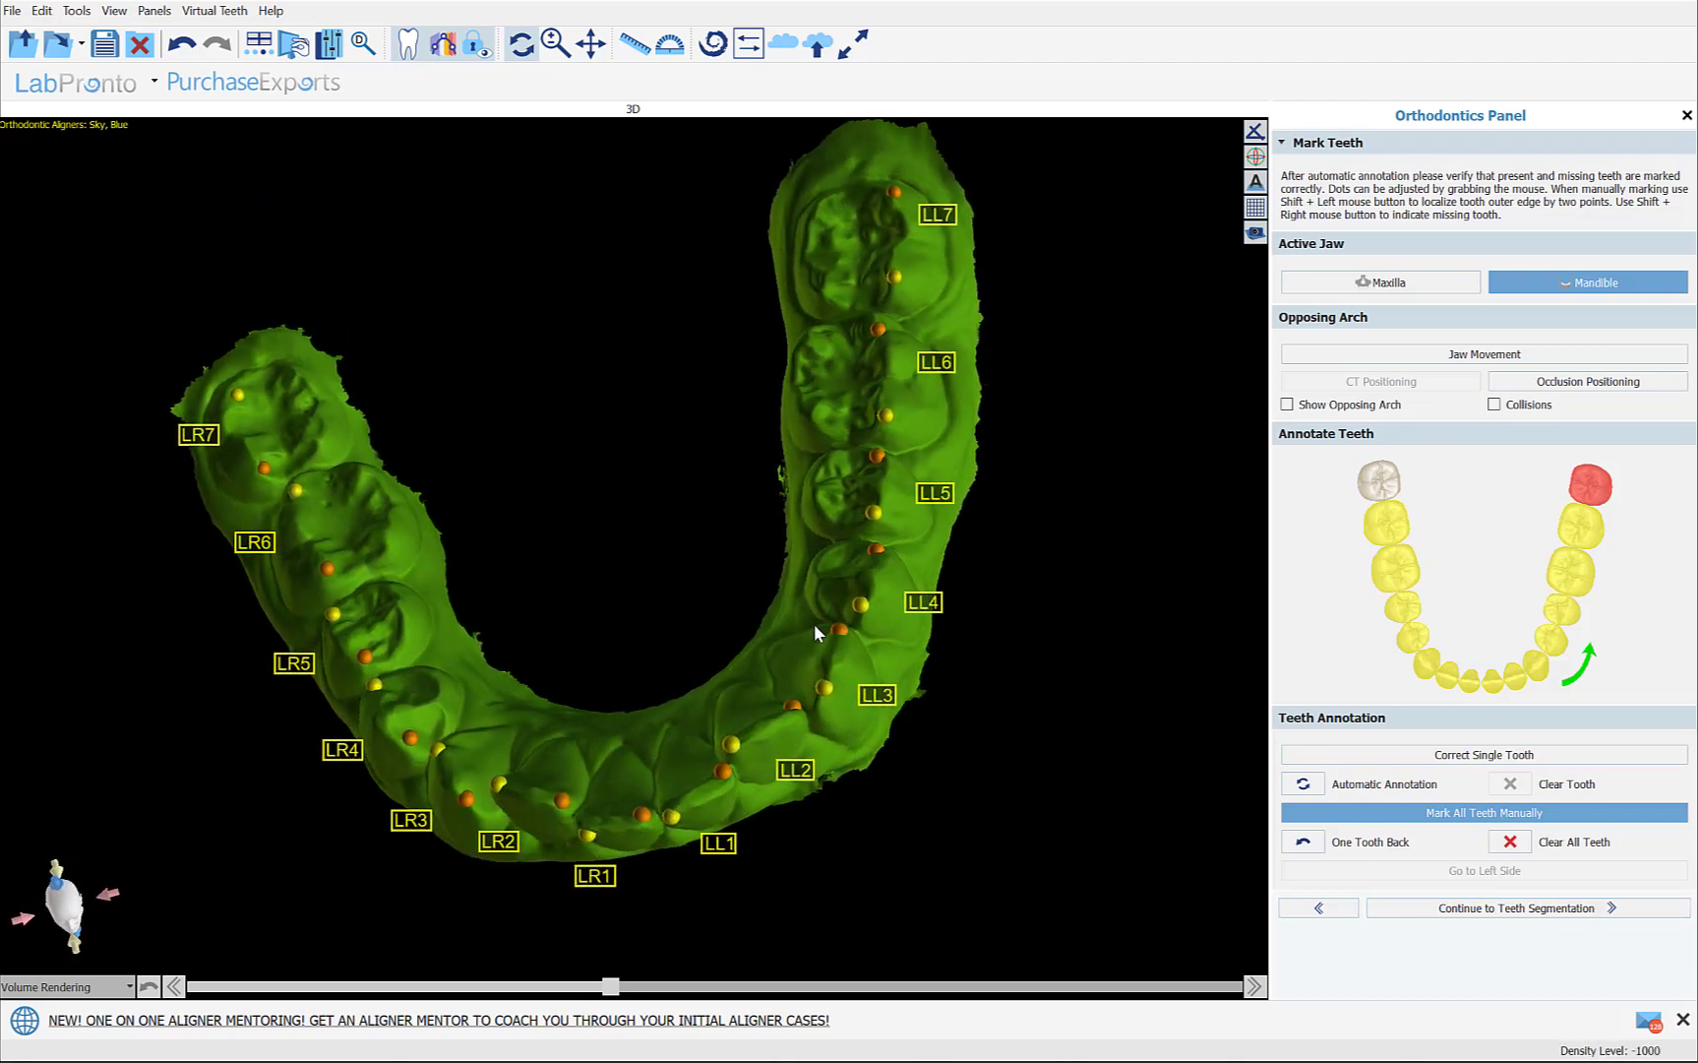
pyautogui.moveTo(586, 837); pyautogui.dragTo(585, 832)
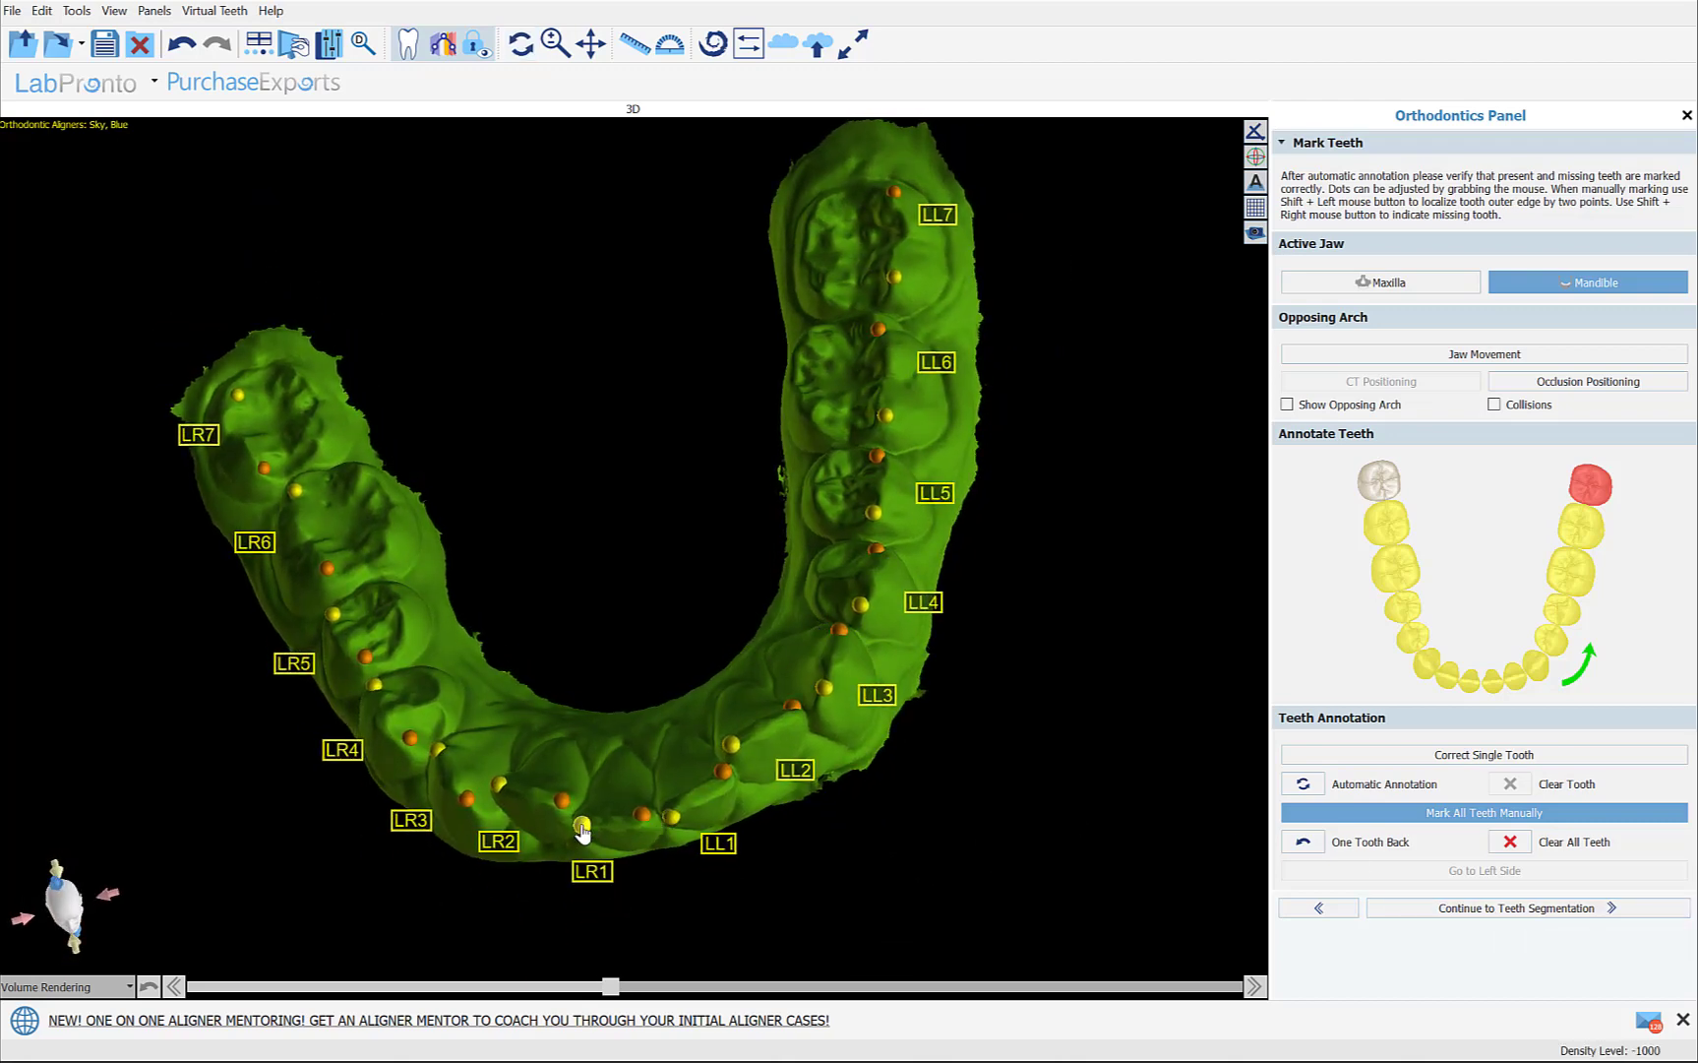
pyautogui.moveTo(468, 798); pyautogui.dragTo(488, 822)
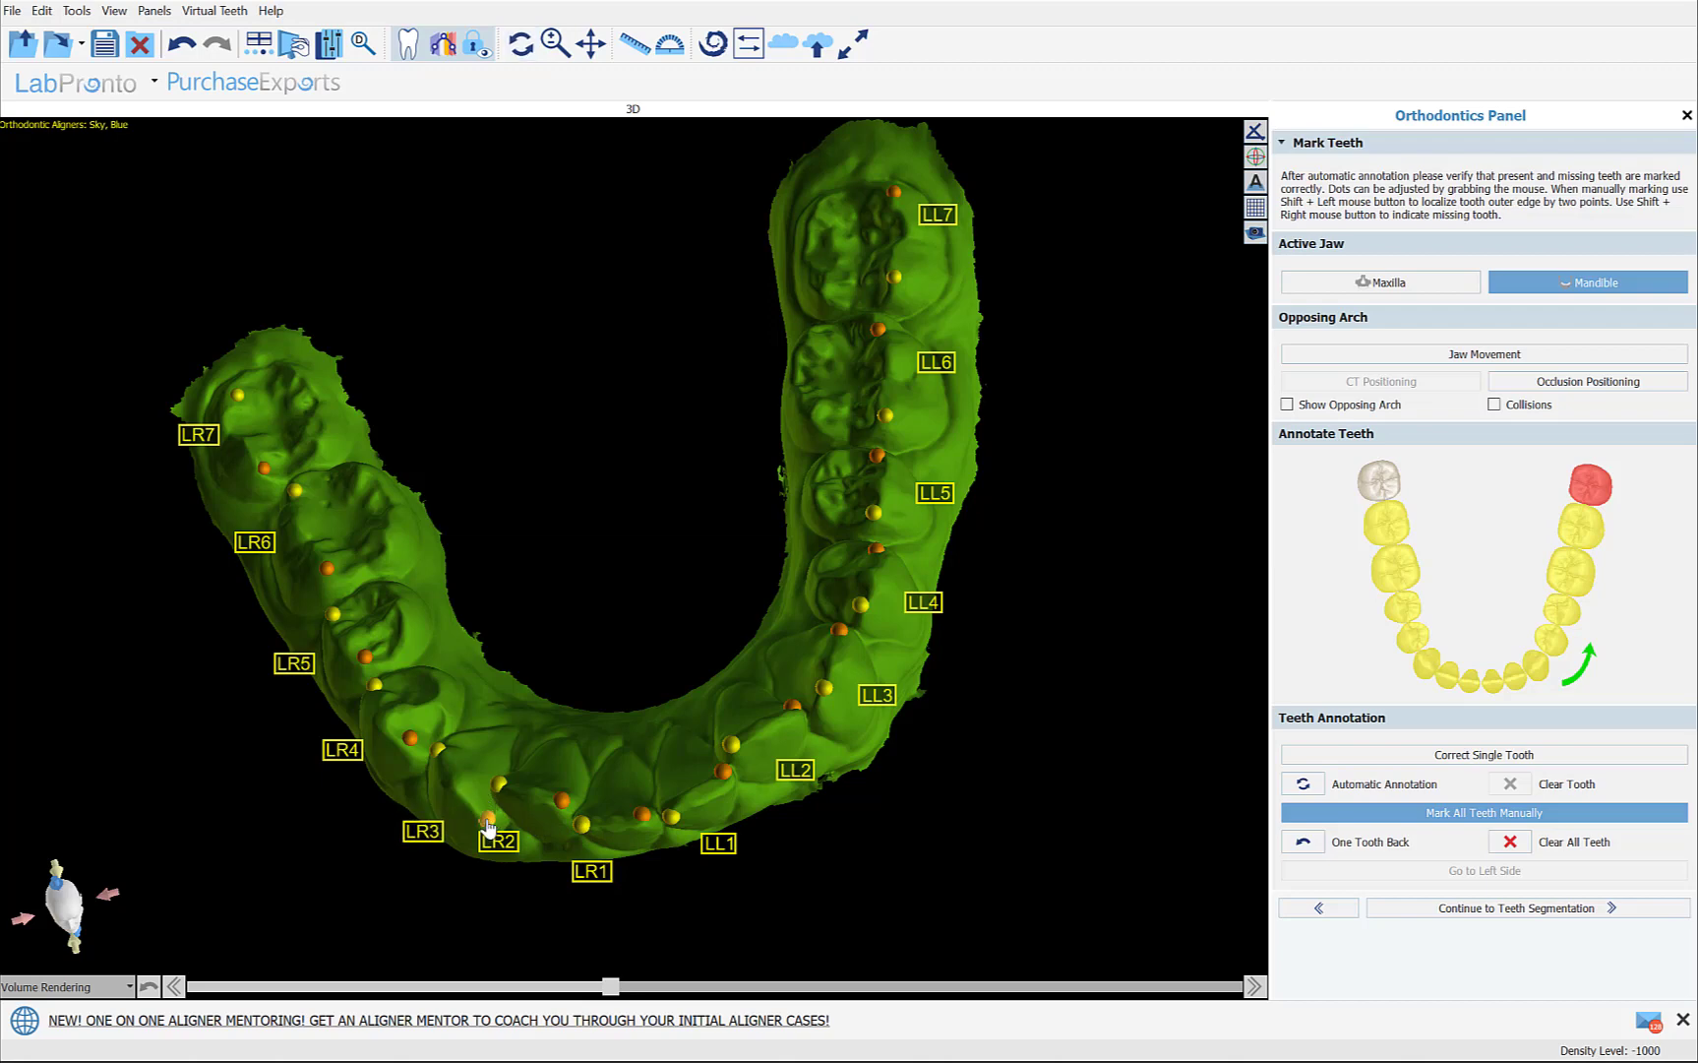
pyautogui.moveTo(767, 430); pyautogui.dragTo(923, 692)
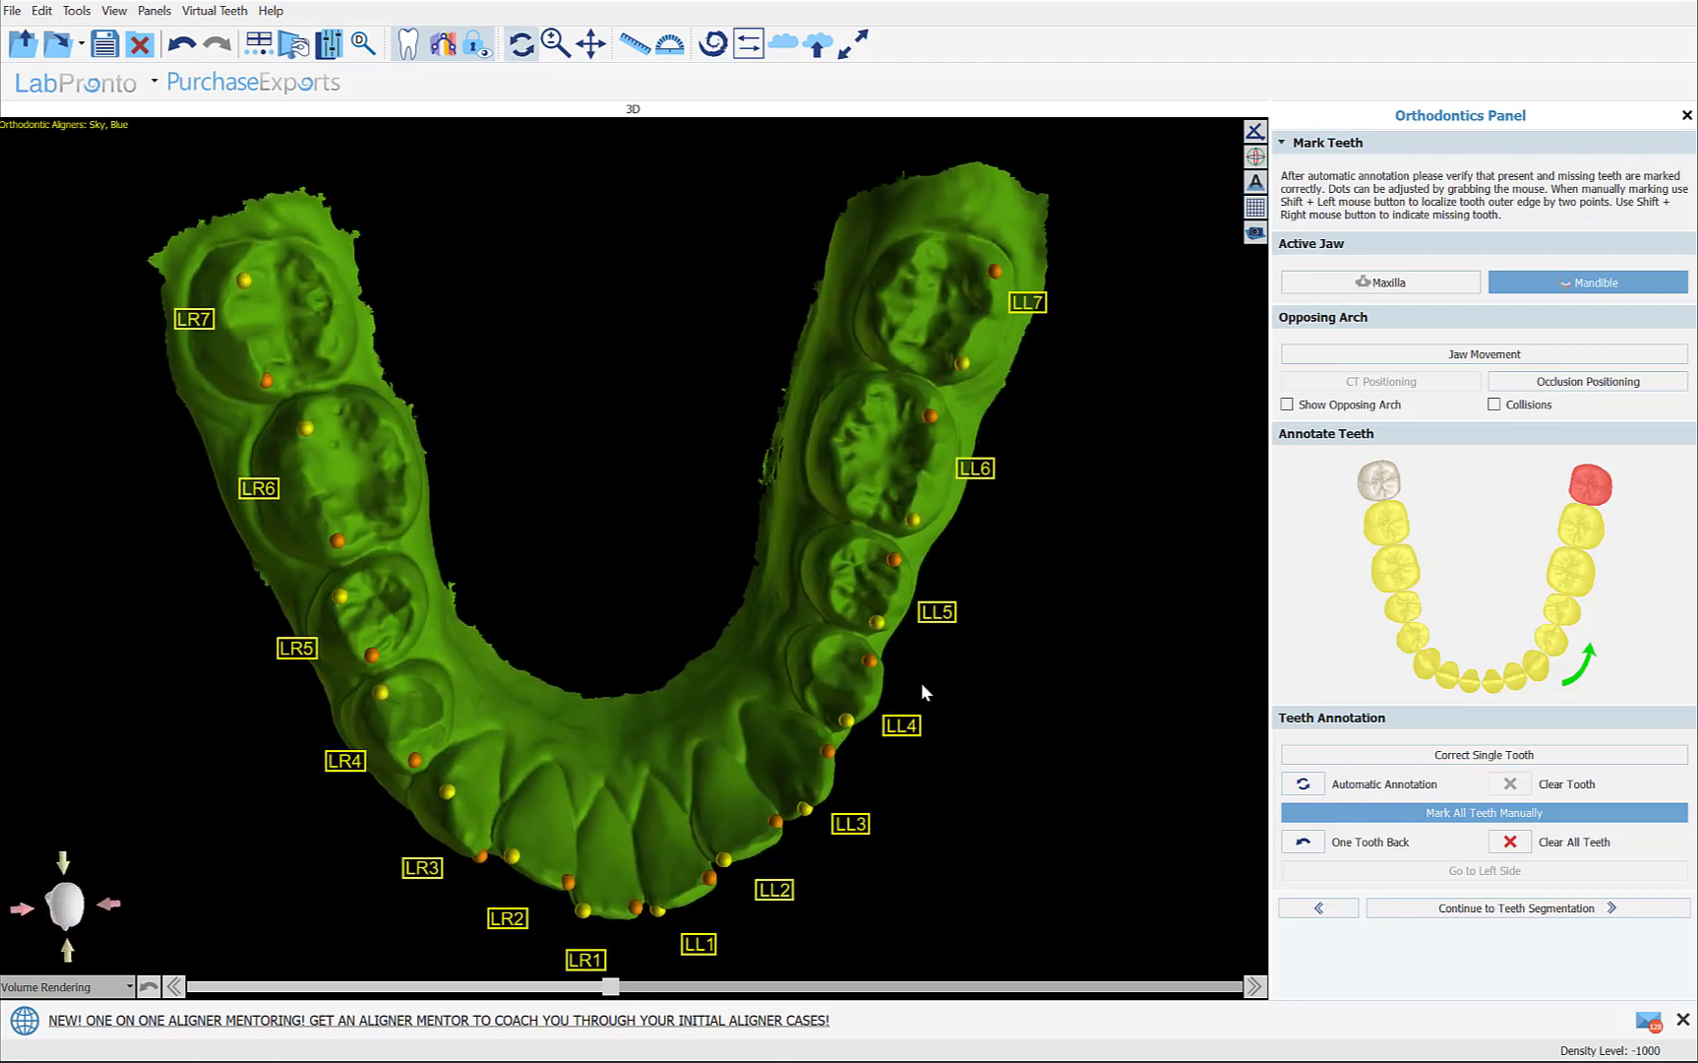
pyautogui.click(1520, 916)
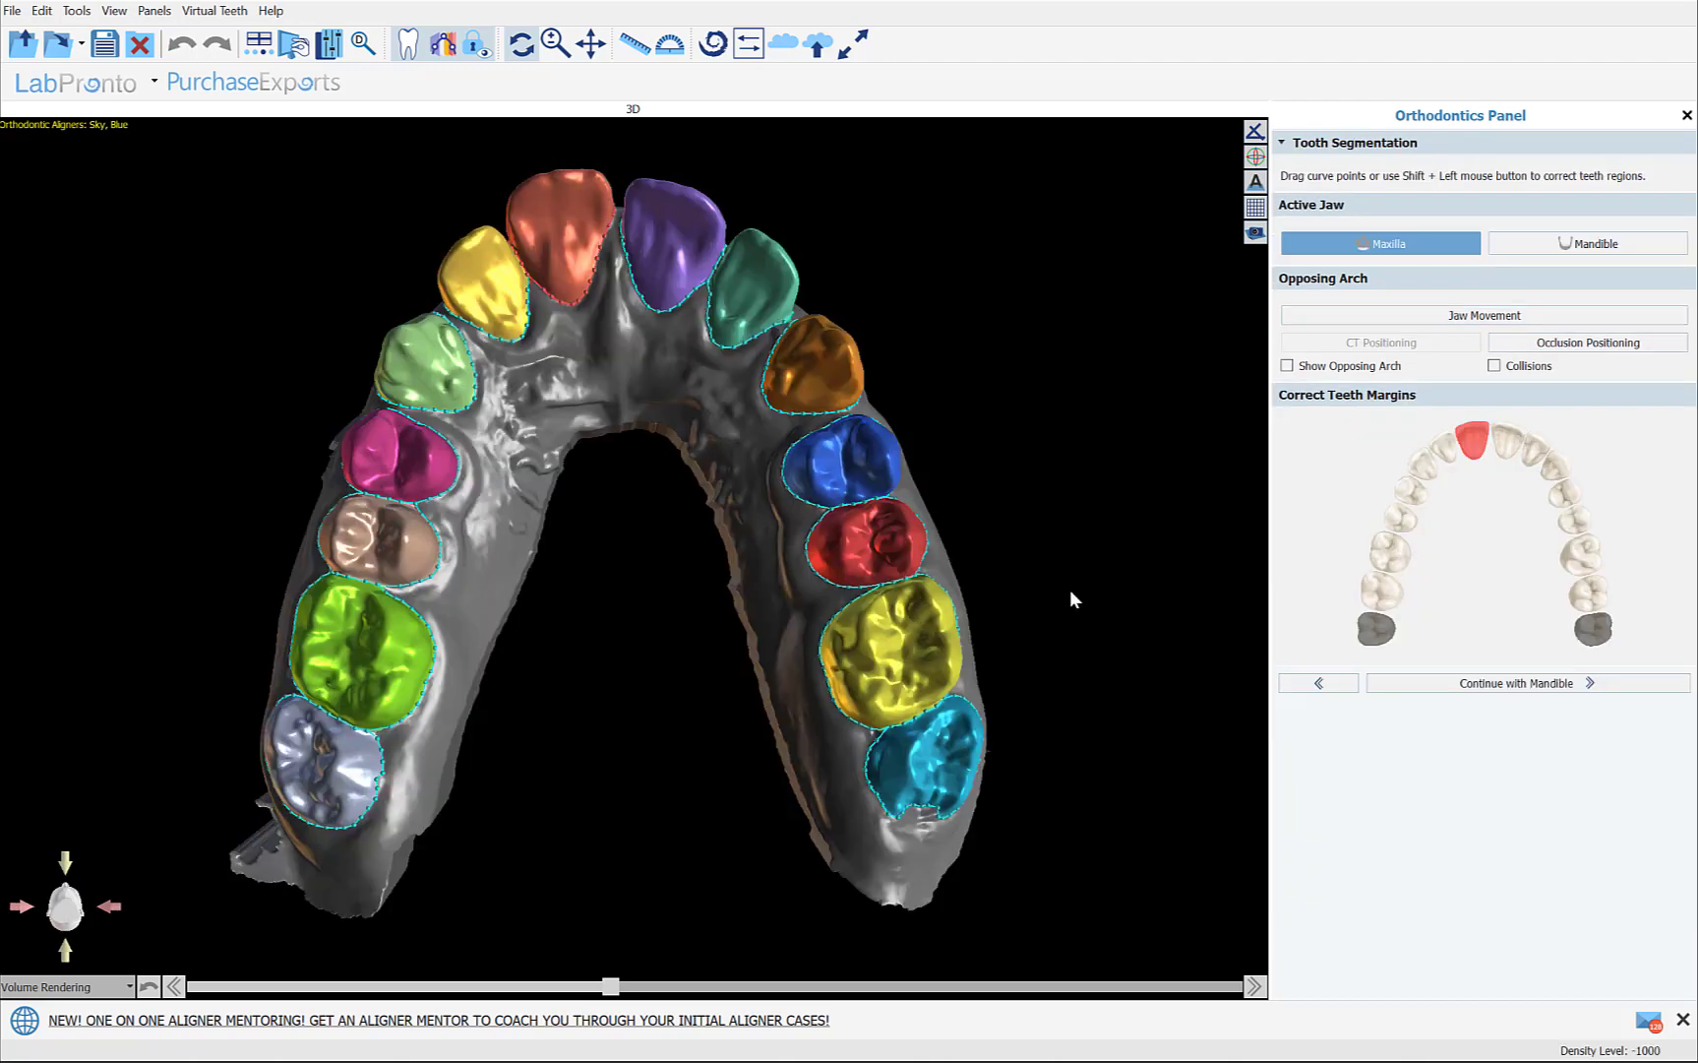
# - Review the segmented tooth margins on the maxilla, including UR3 and UR5, and on the mandible, and continue to model trimming
pyautogui.moveTo(1122, 574); pyautogui.dragTo(1110, 508)
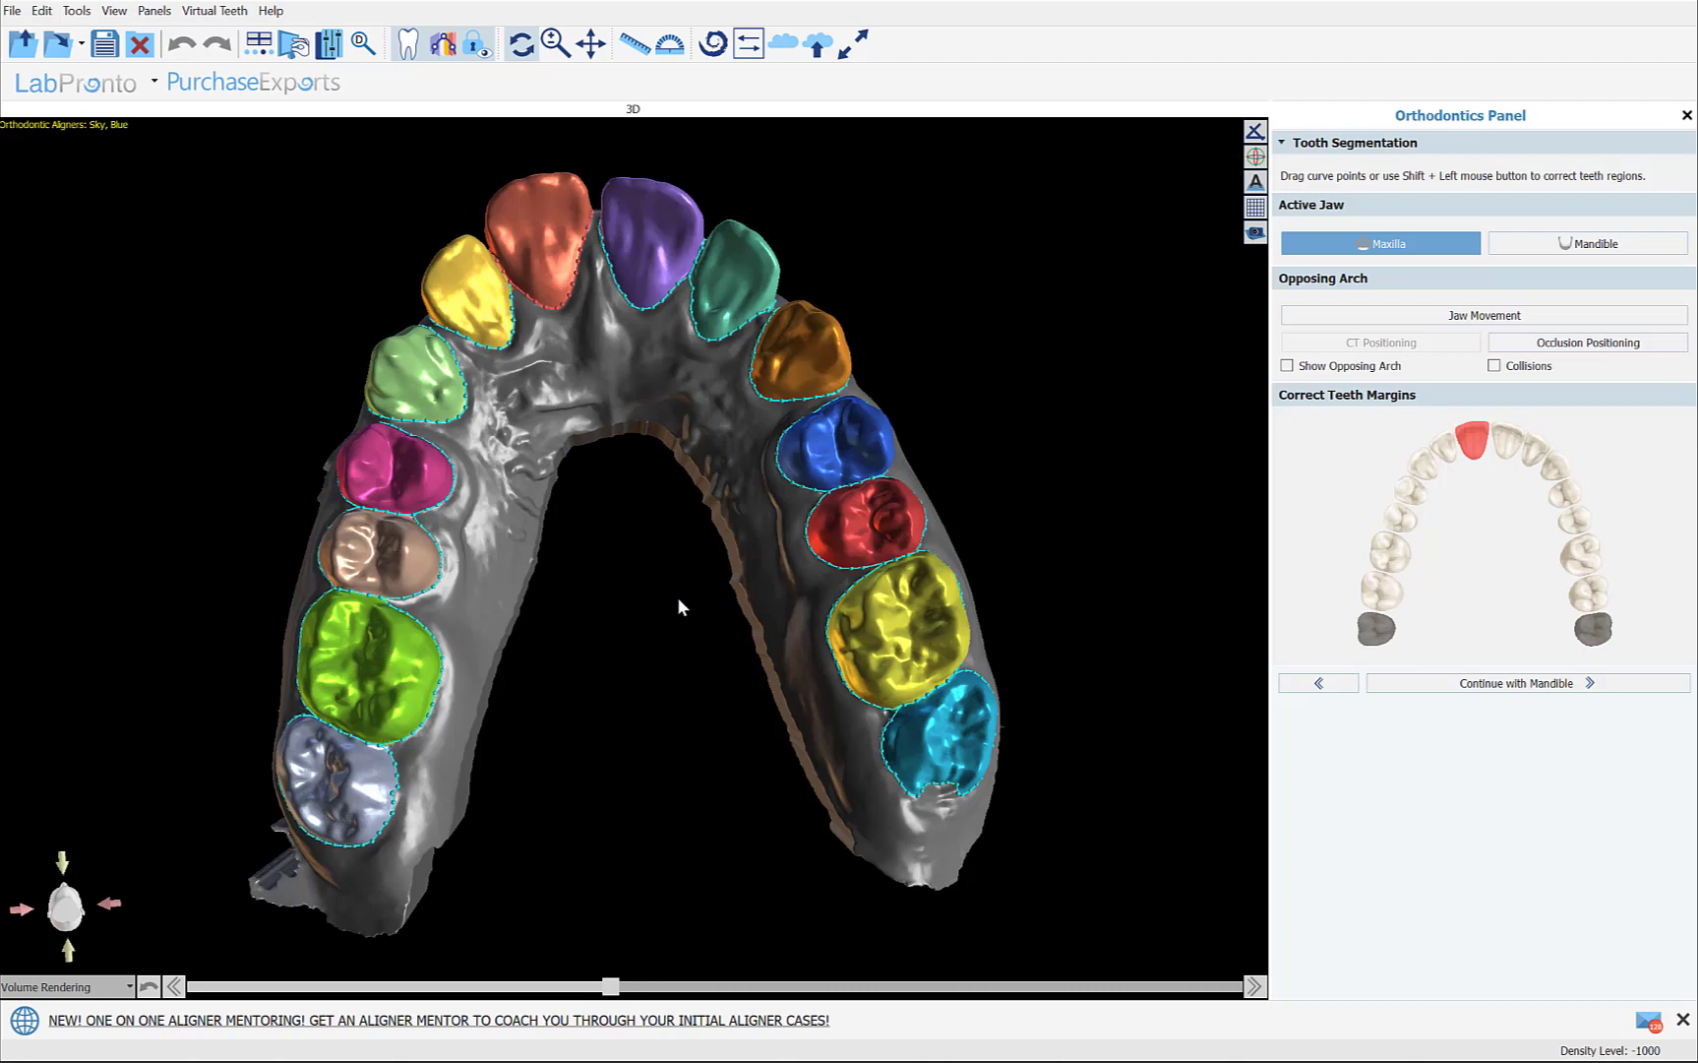
pyautogui.moveTo(627, 644); pyautogui.dragTo(635, 750)
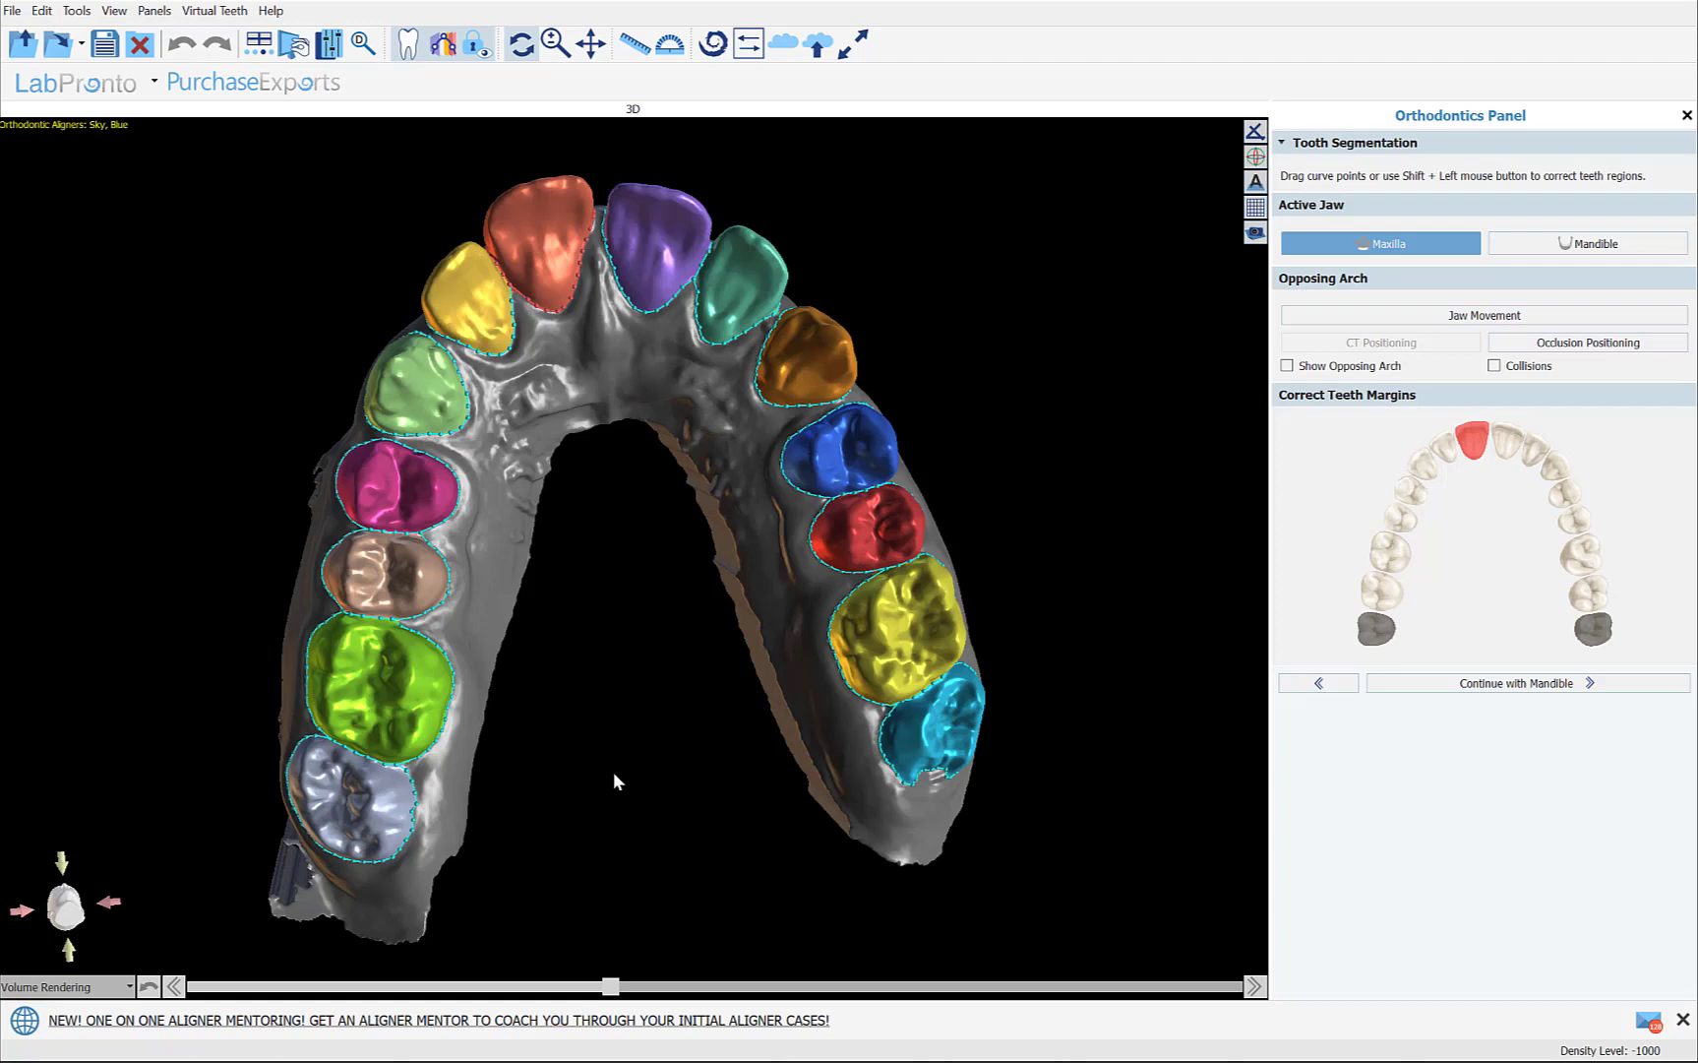
pyautogui.moveTo(201, 345); pyautogui.dragTo(408, 411)
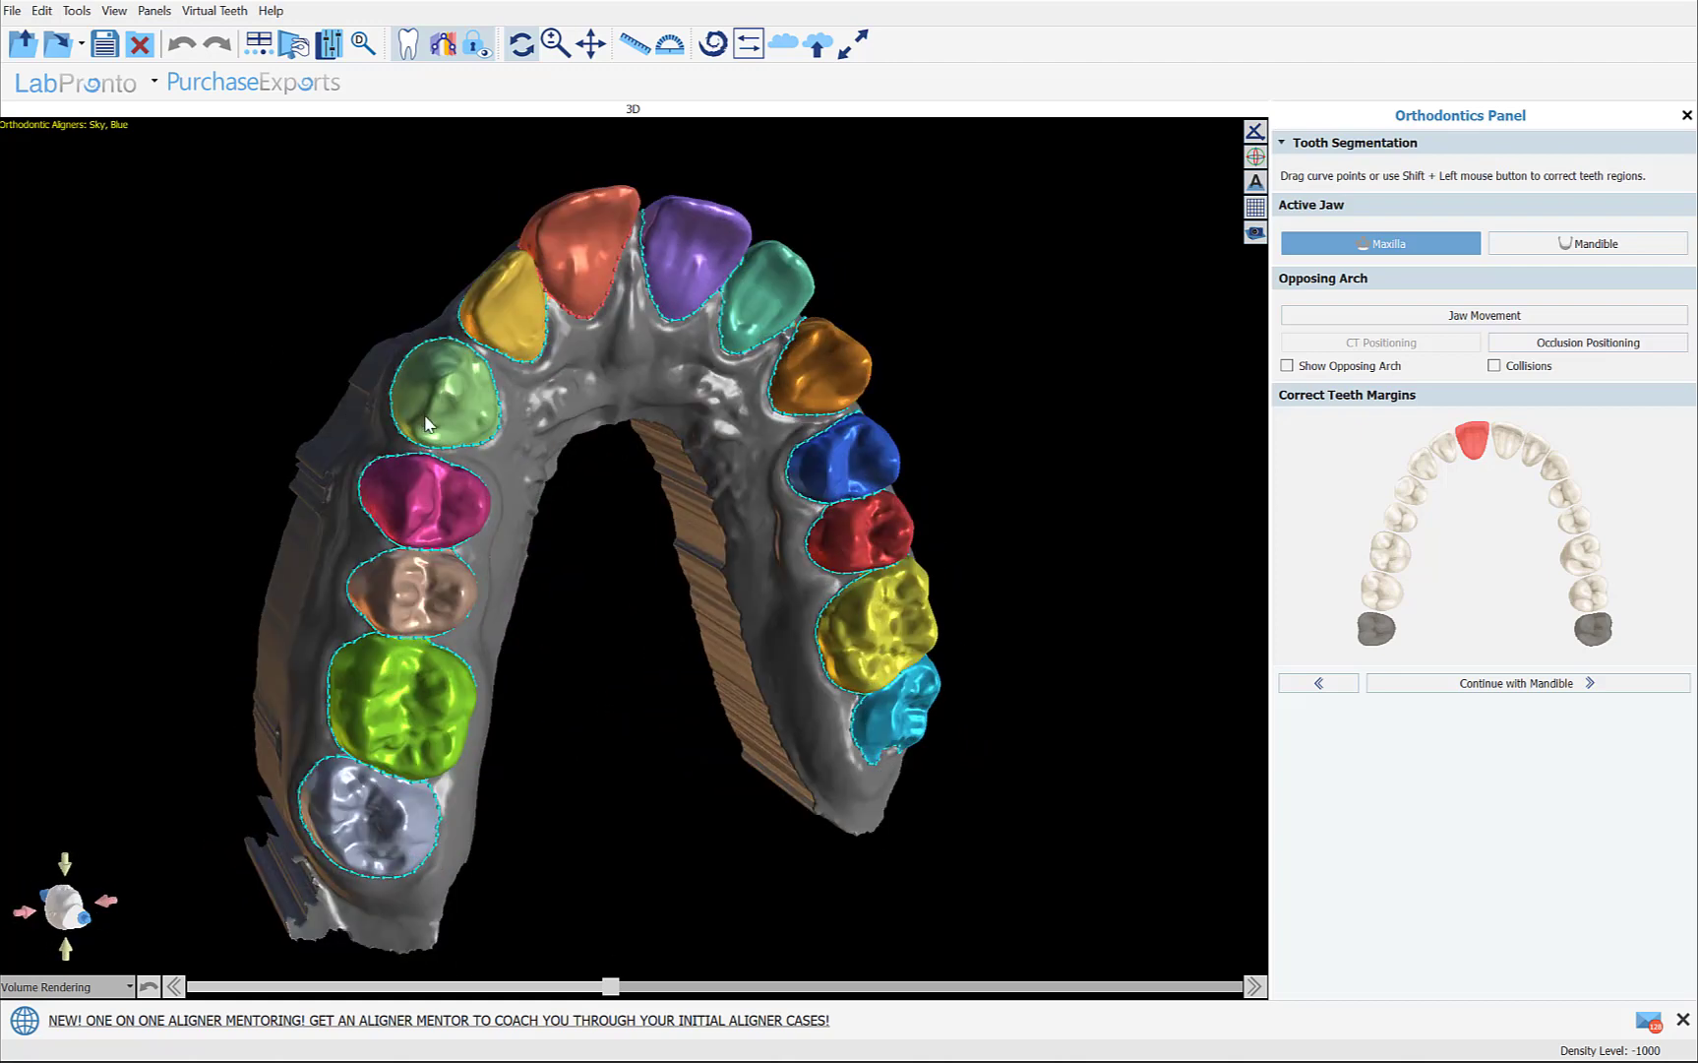
pyautogui.click(448, 418)
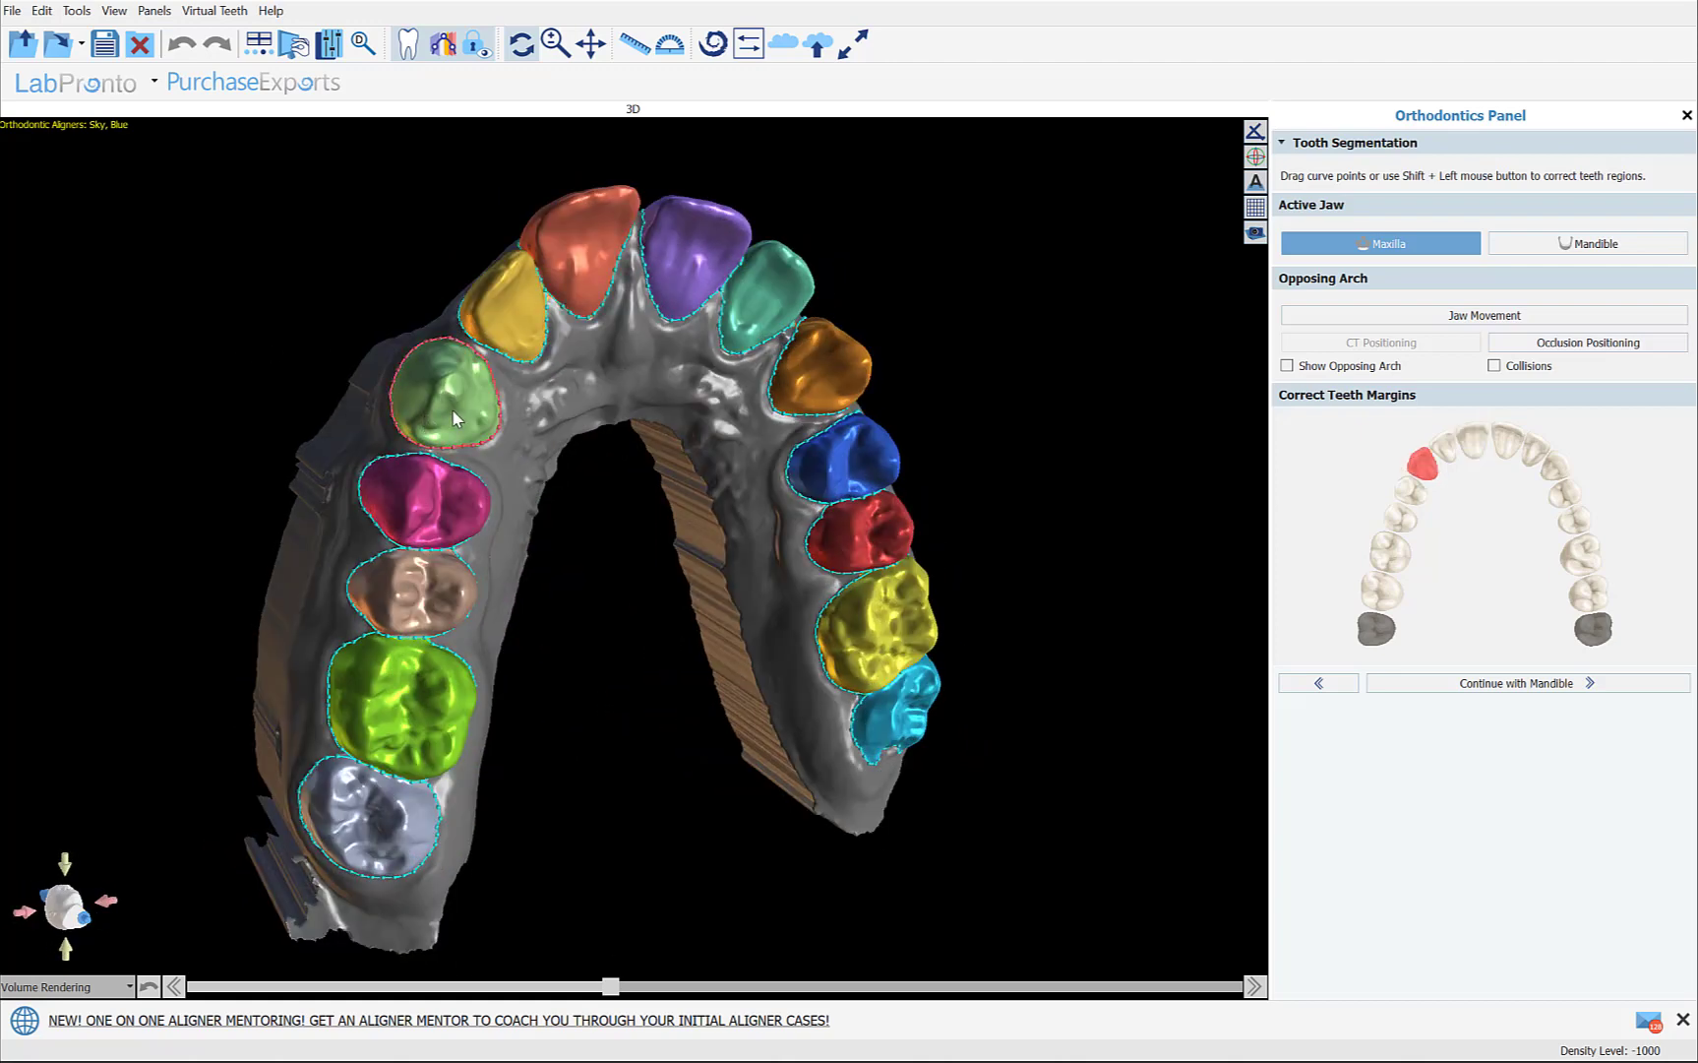
pyautogui.click(420, 602)
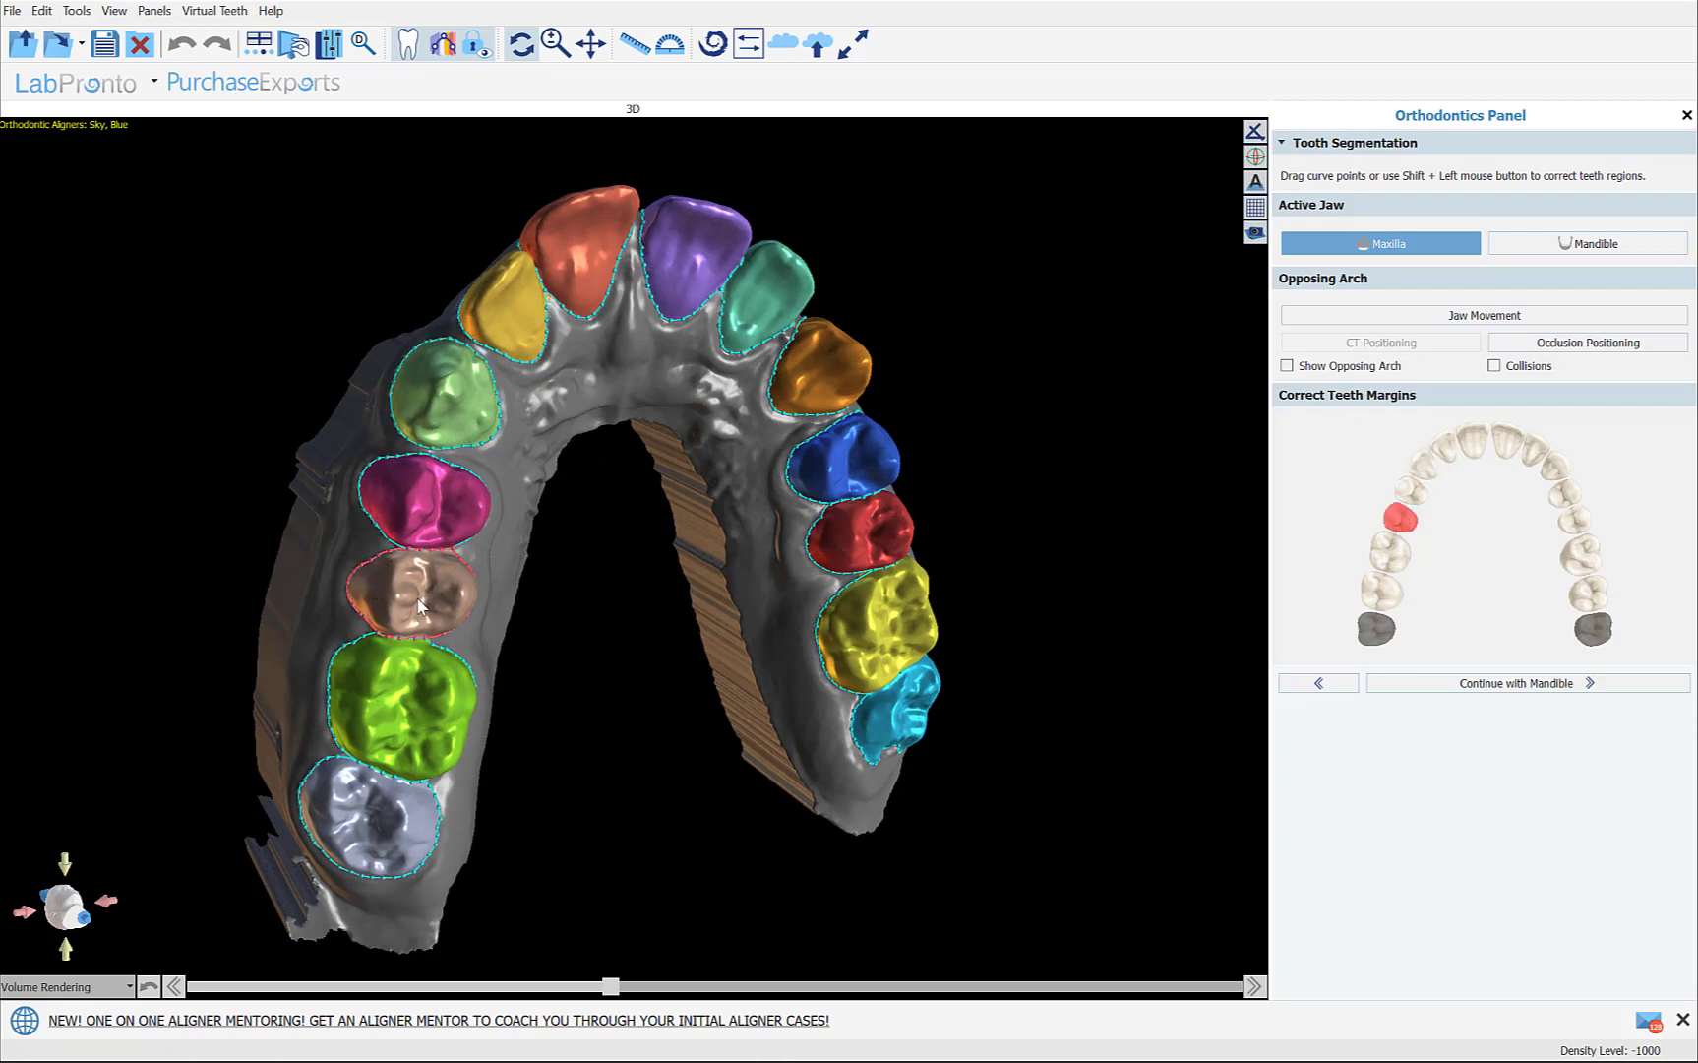
pyautogui.moveTo(642, 673); pyautogui.dragTo(492, 605)
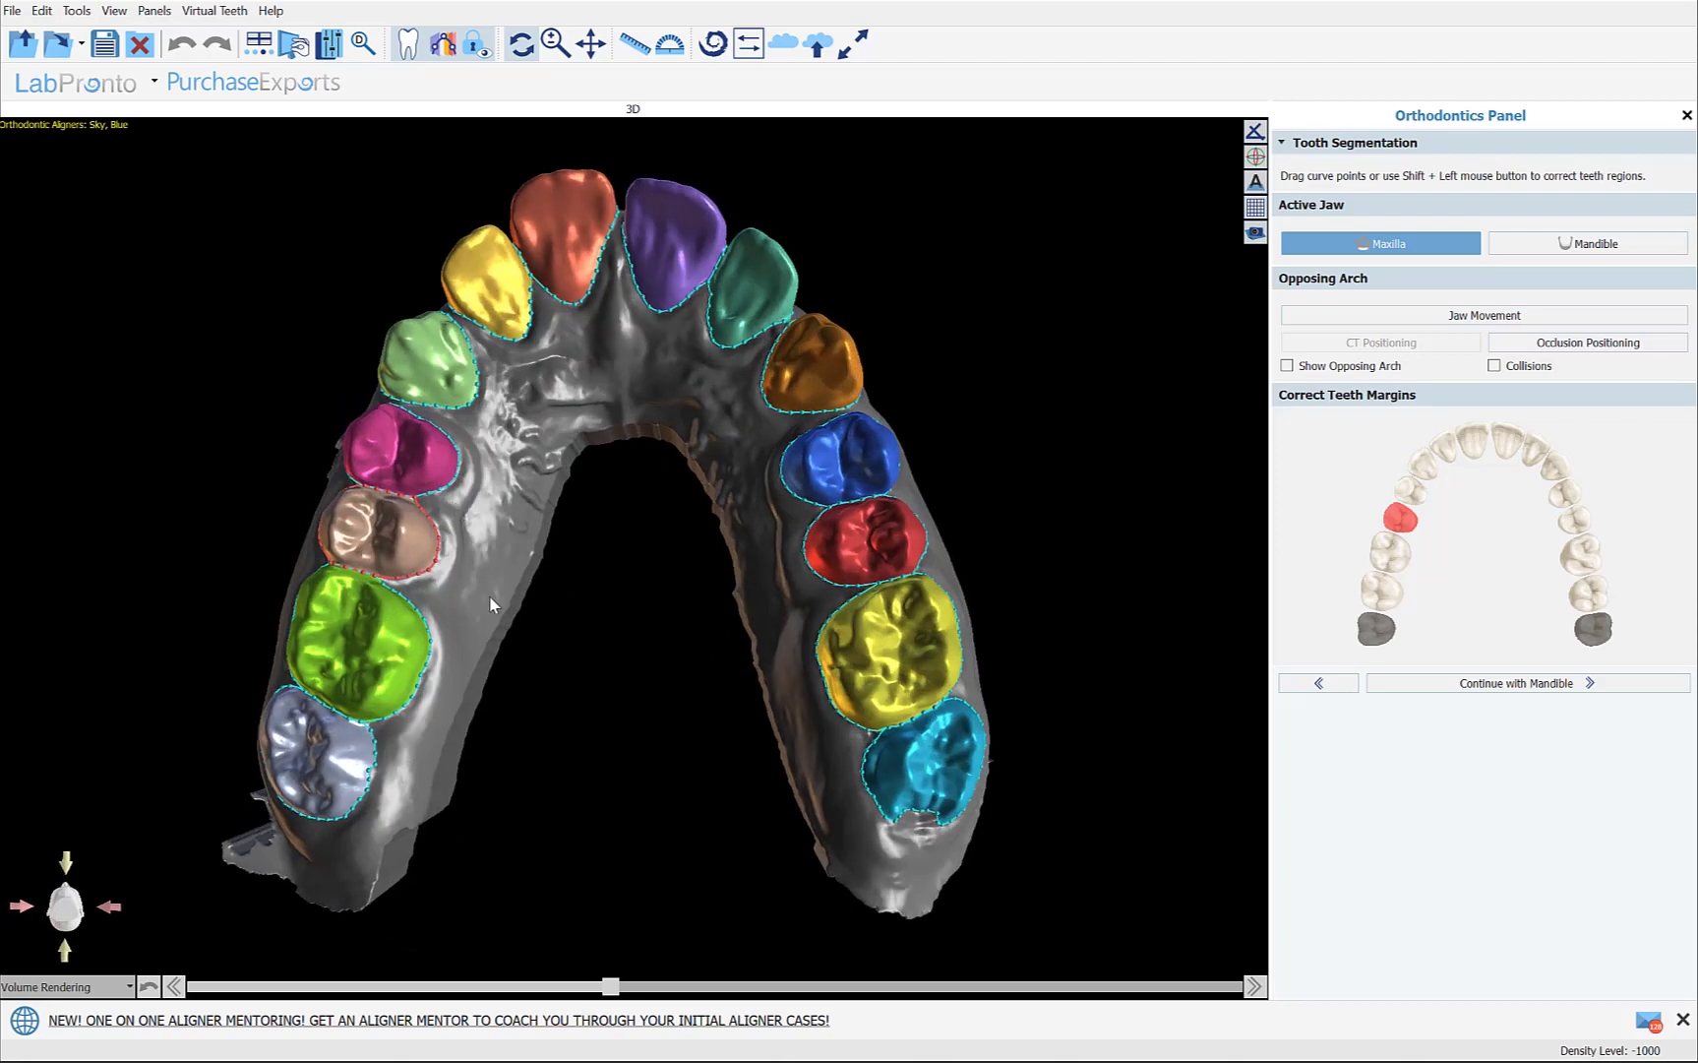
pyautogui.click(1493, 686)
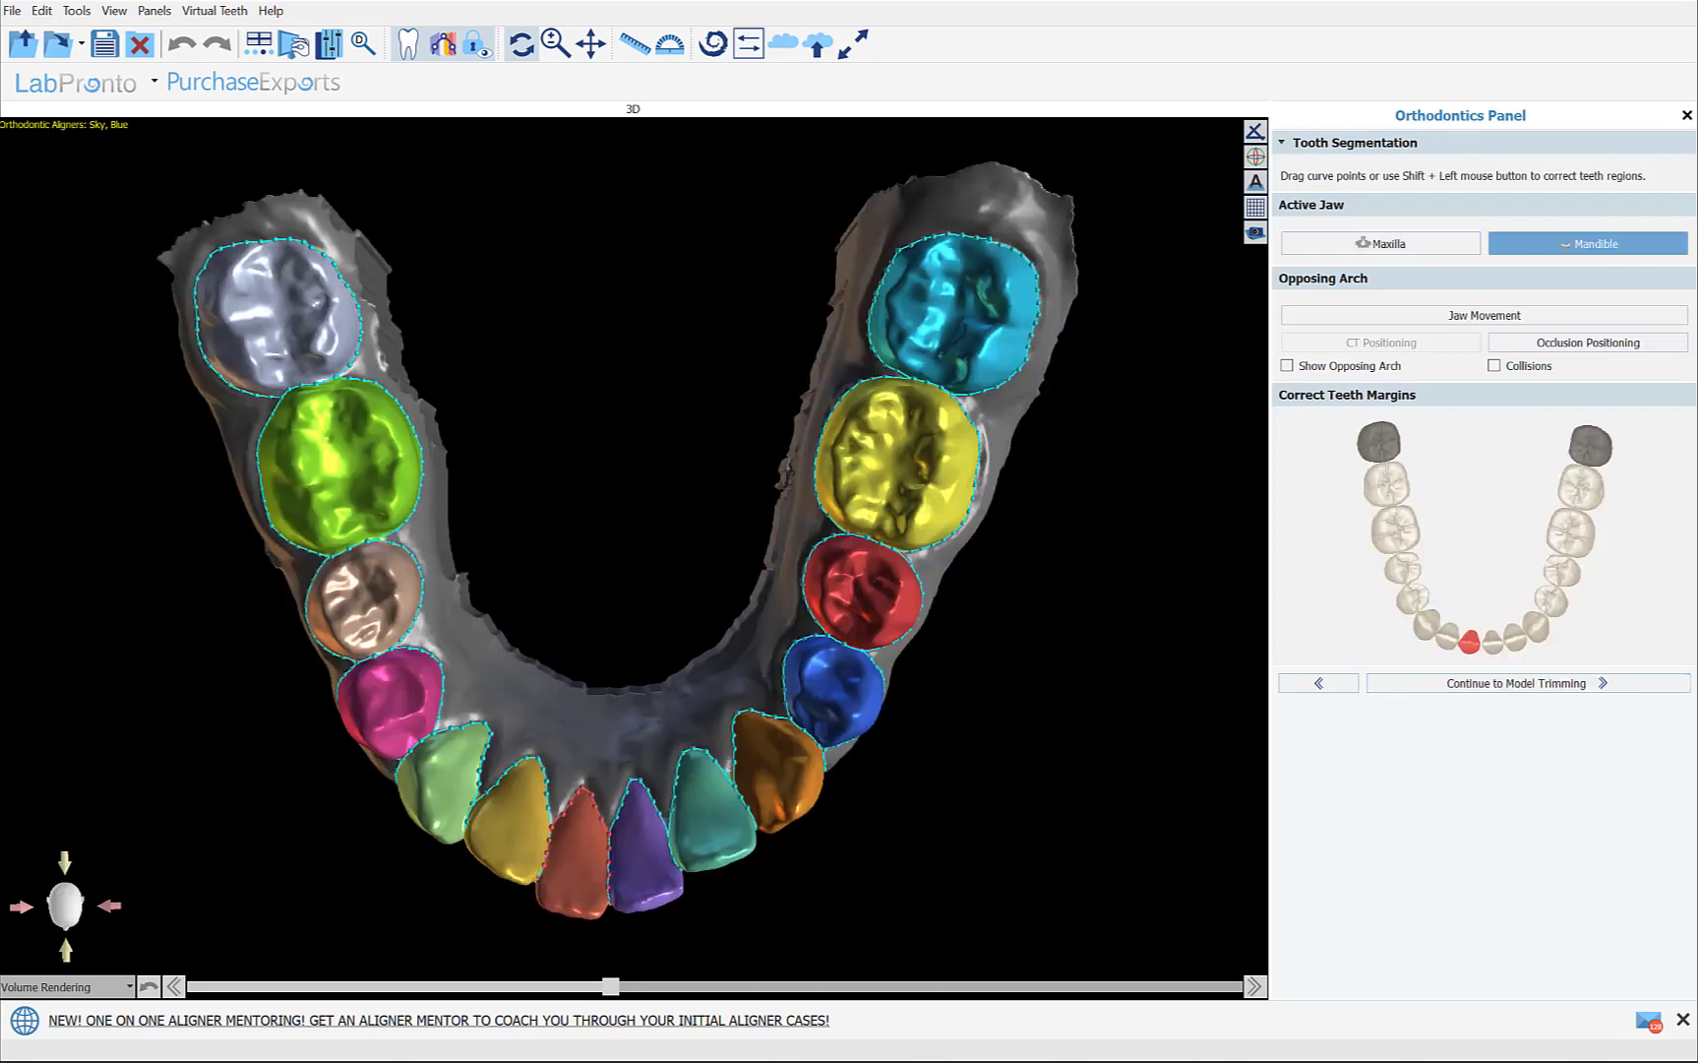
pyautogui.moveTo(986, 757); pyautogui.dragTo(828, 797)
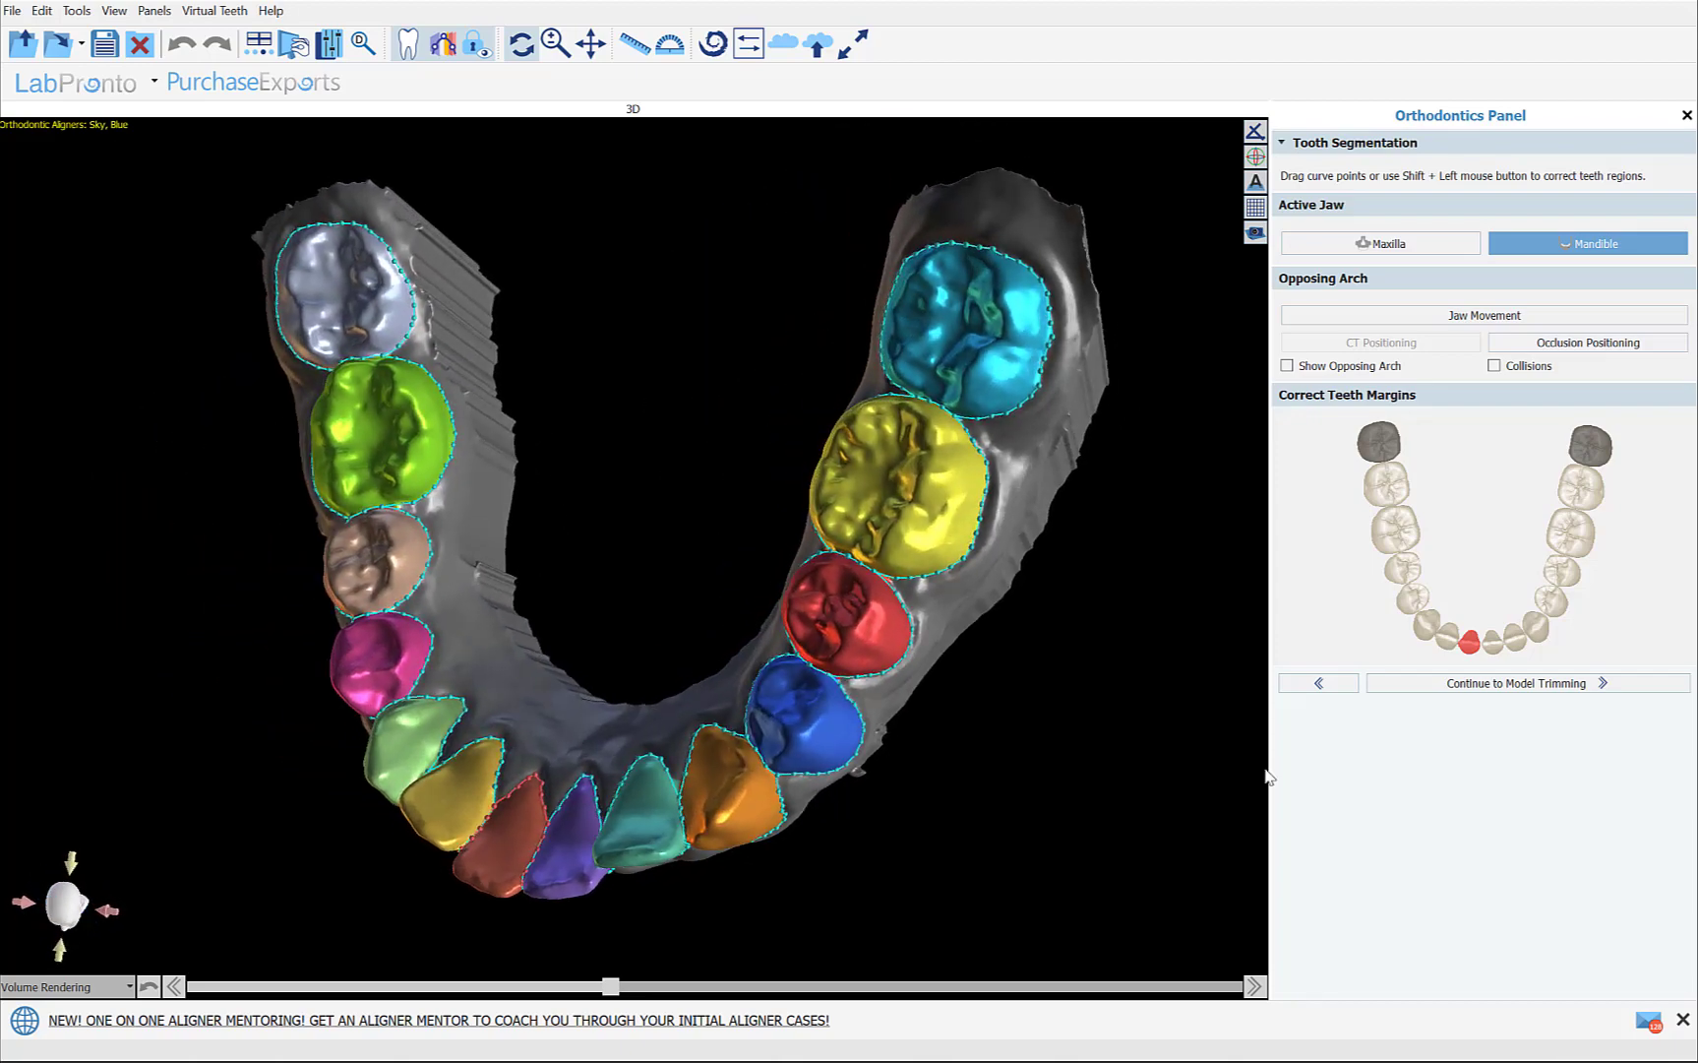
pyautogui.click(1502, 692)
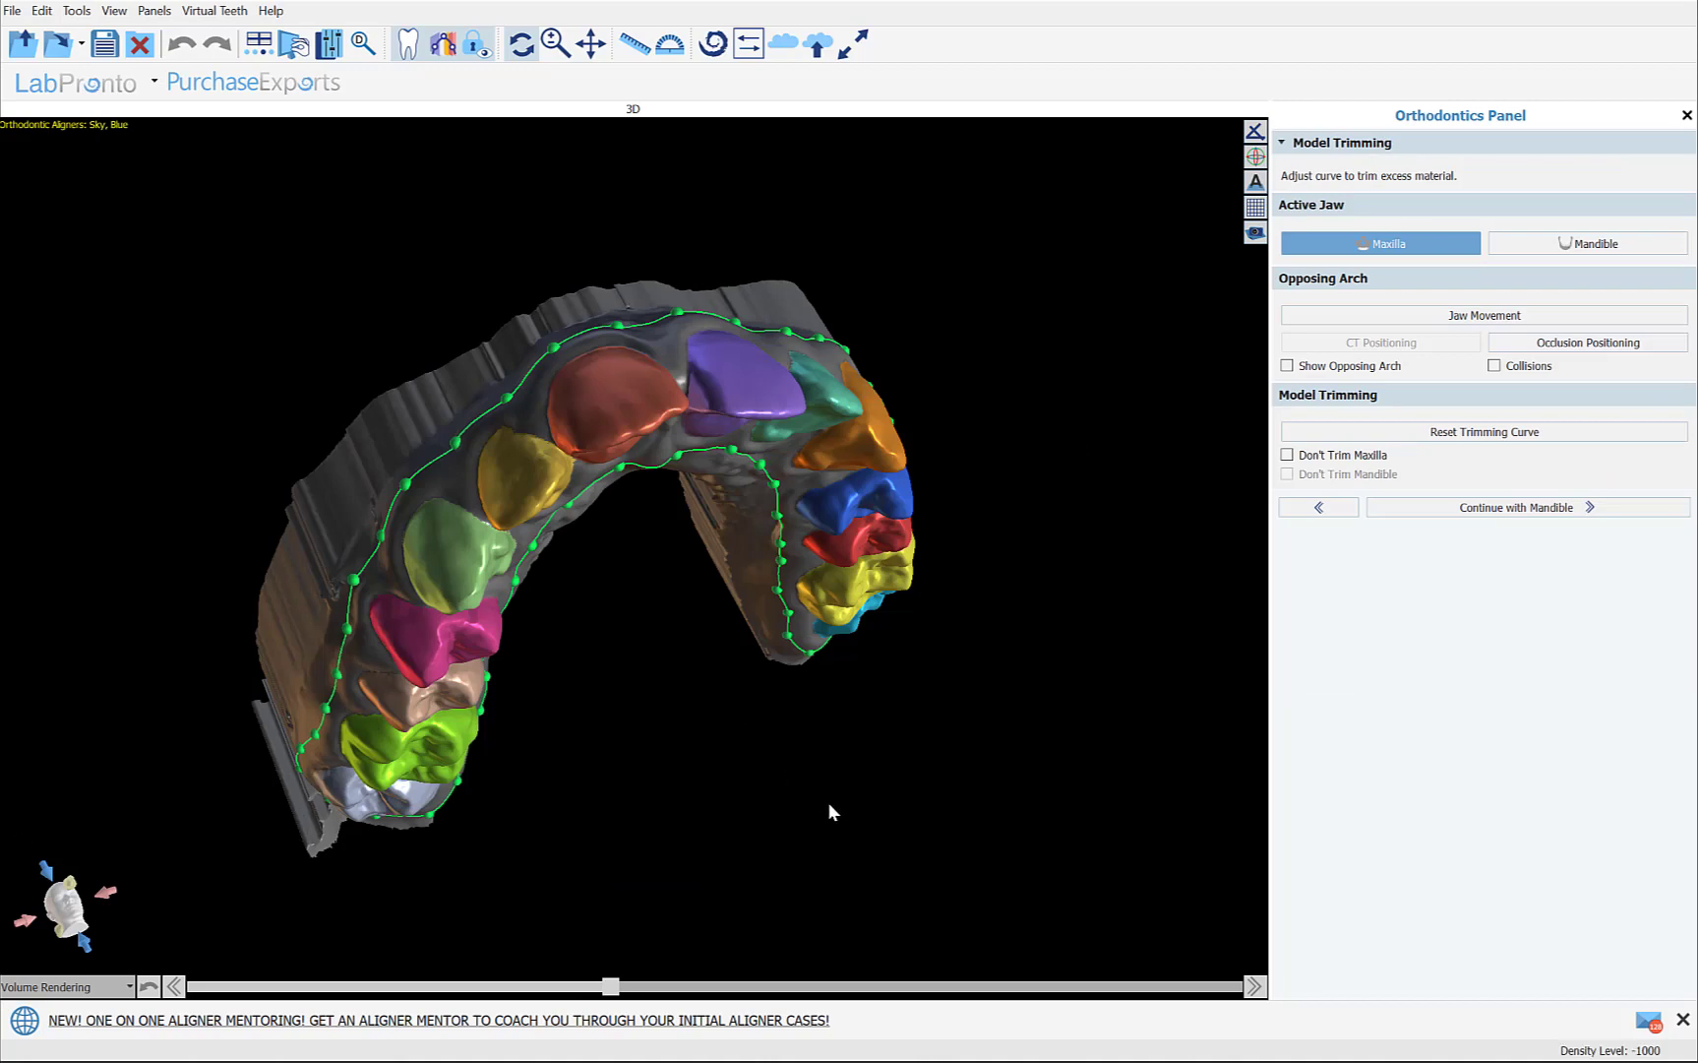
# - Adjust the maxilla's trimming curve along the inner side of the right molars, accept the mandible's curve, and continue to teeth moving
pyautogui.moveTo(850, 819); pyautogui.dragTo(564, 778, button='right')
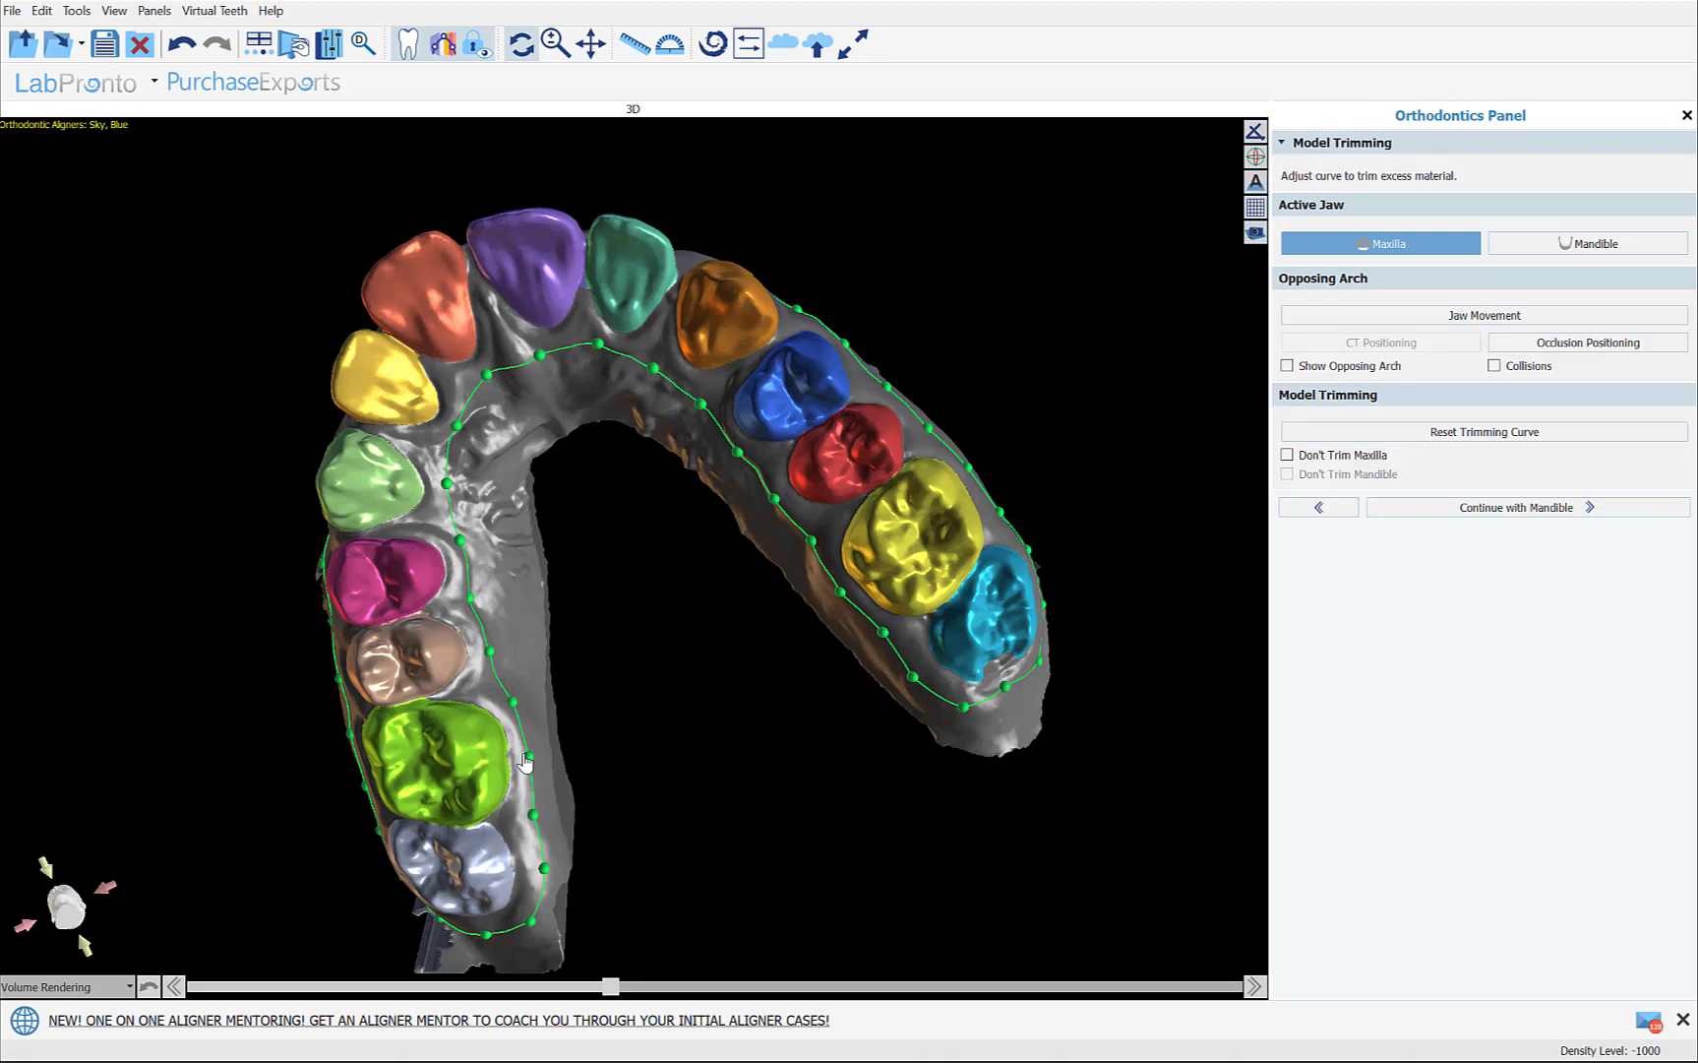
pyautogui.moveTo(147, 644); pyautogui.dragTo(74, 577, button='right')
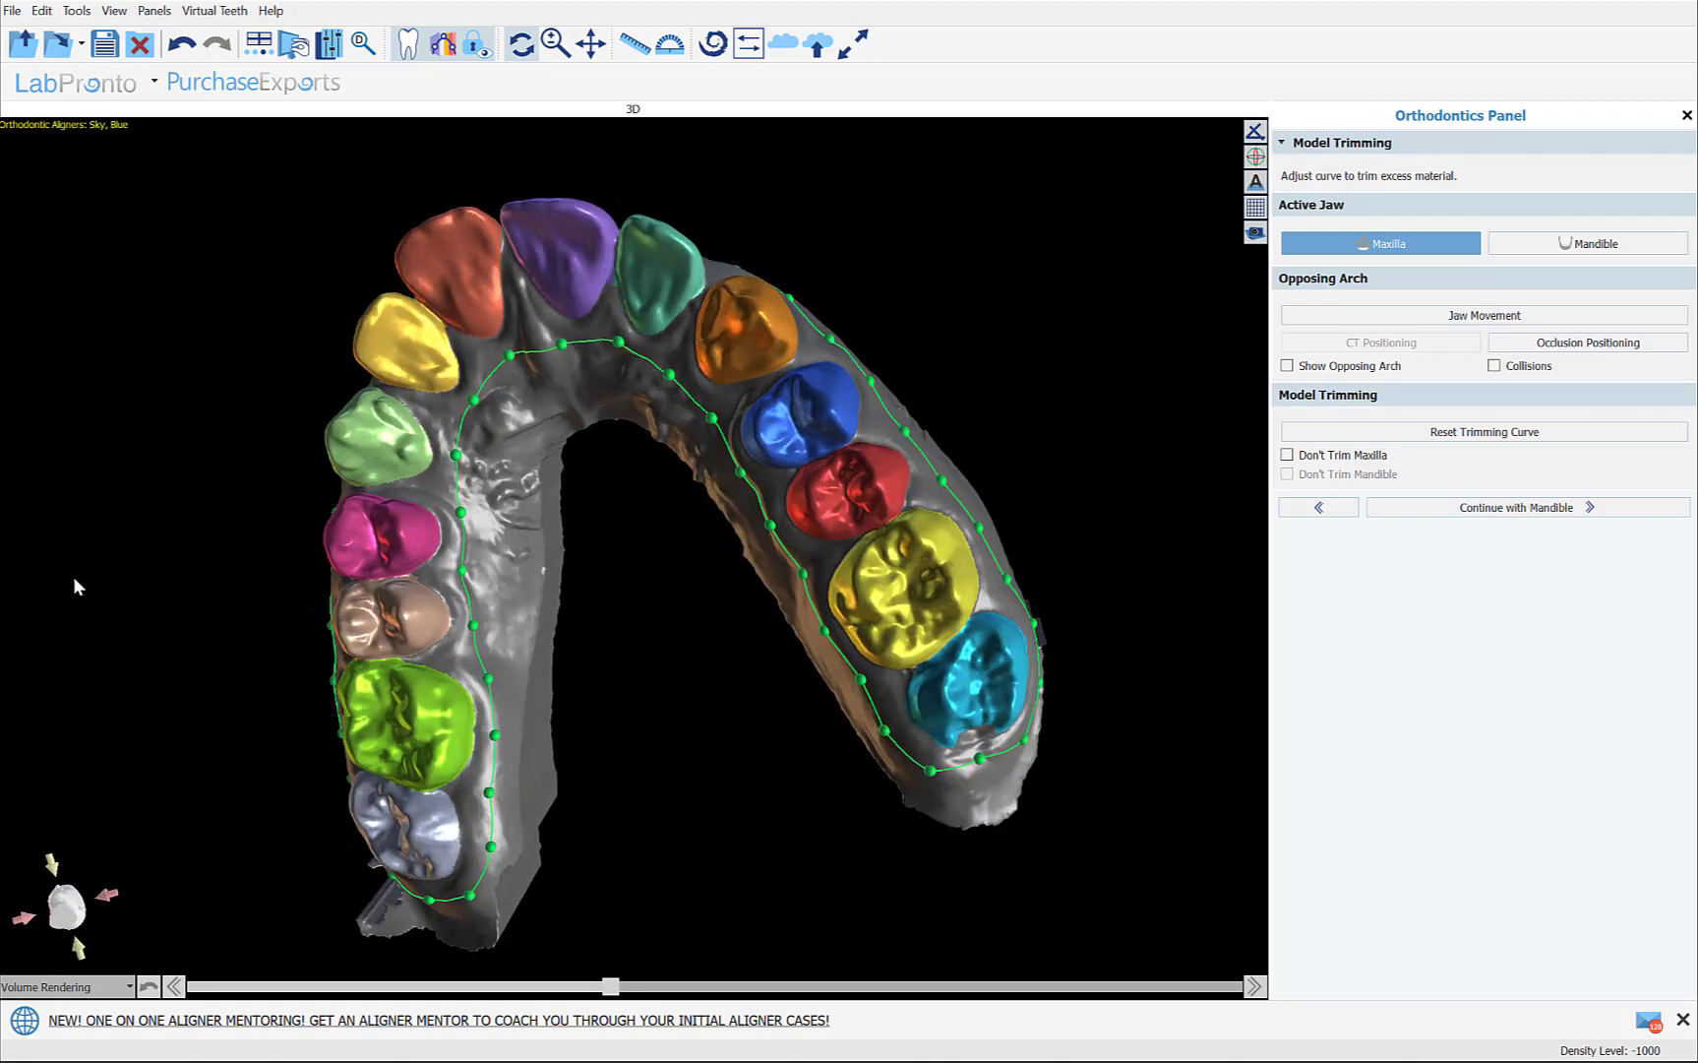
pyautogui.click(1503, 508)
pyautogui.moveTo(659, 930); pyautogui.dragTo(456, 383, button='right')
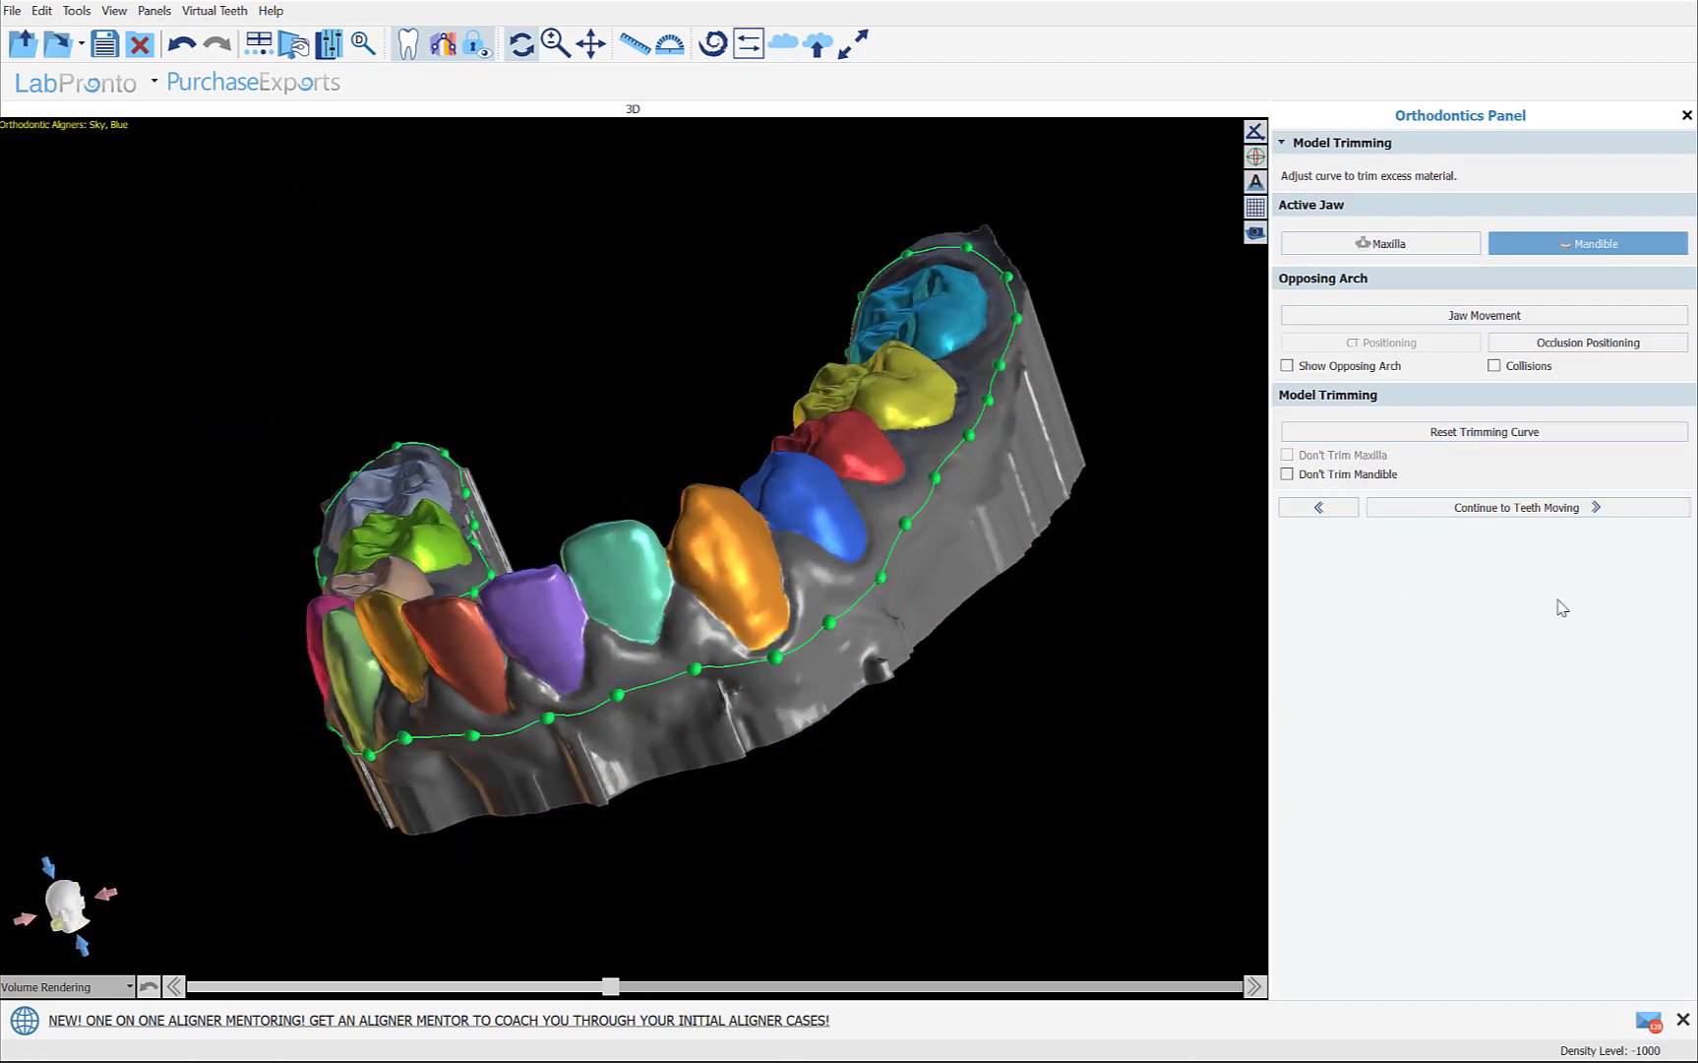
pyautogui.click(1552, 508)
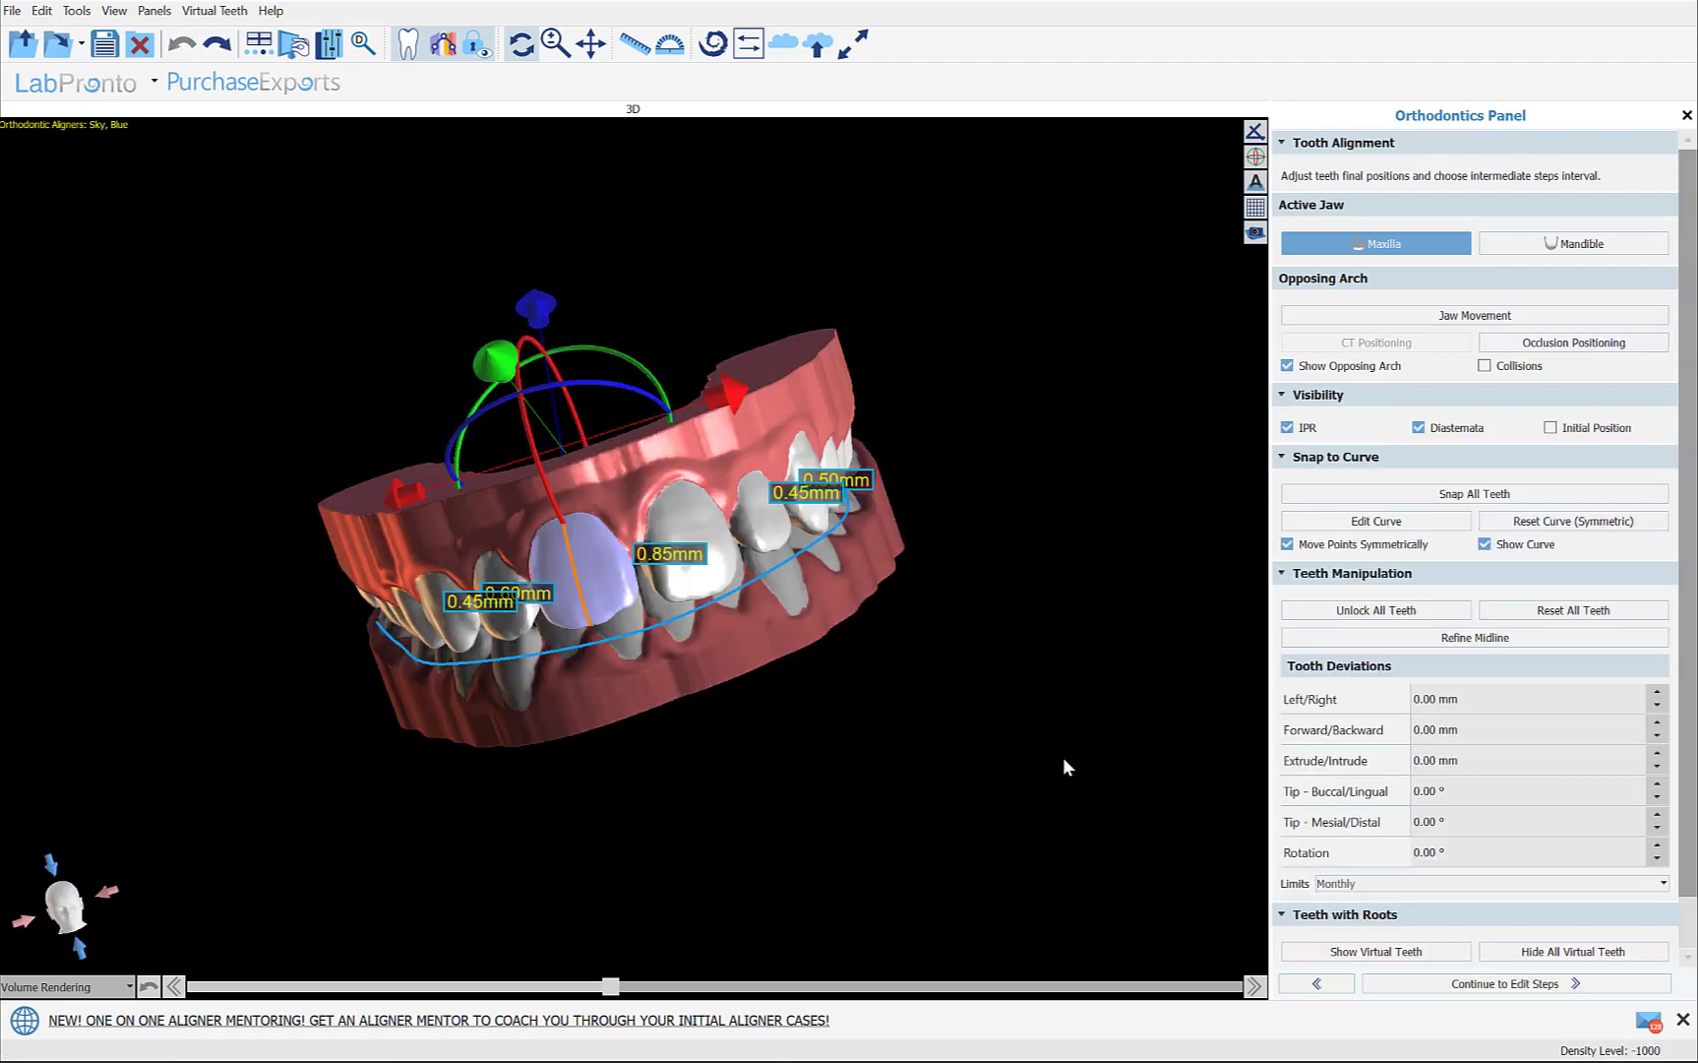
pyautogui.scroll(5, 1062, 756)
pyautogui.moveTo(1070, 667); pyautogui.dragTo(929, 683)
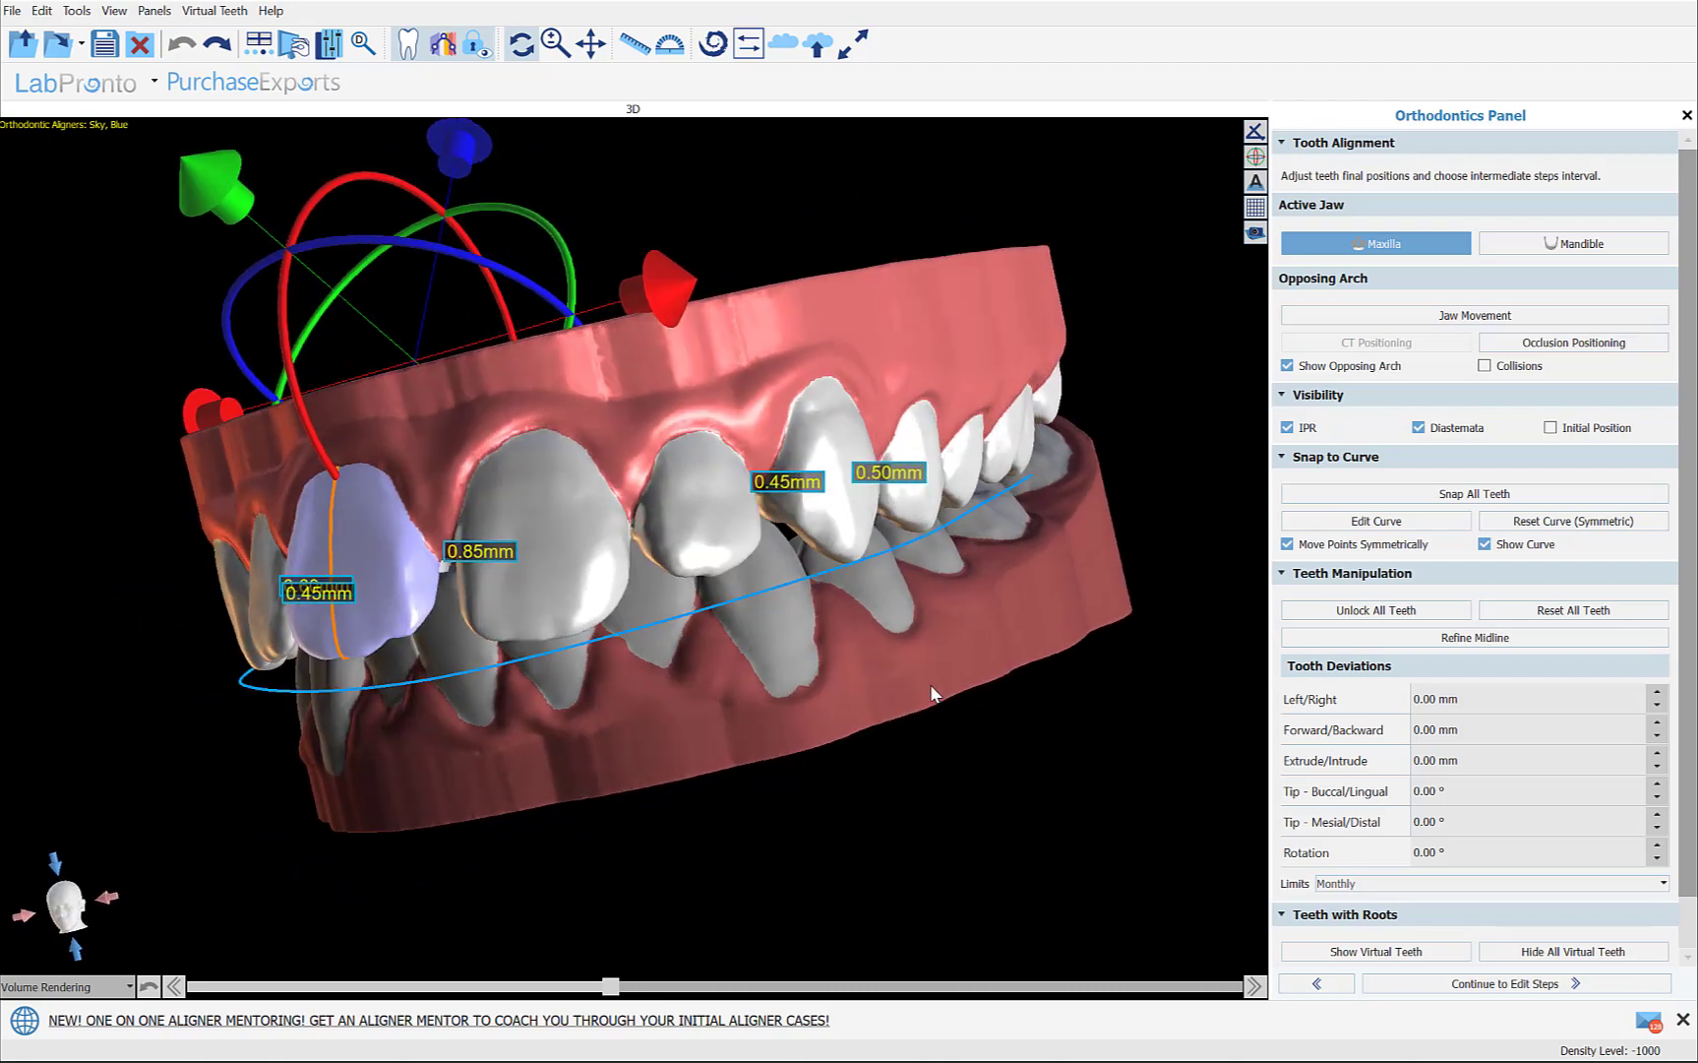
# - Inspect the midline of the maxilla's right canine UR3 with Refine Midline, leaving it as is
pyautogui.moveTo(74, 735); pyautogui.dragTo(452, 645)
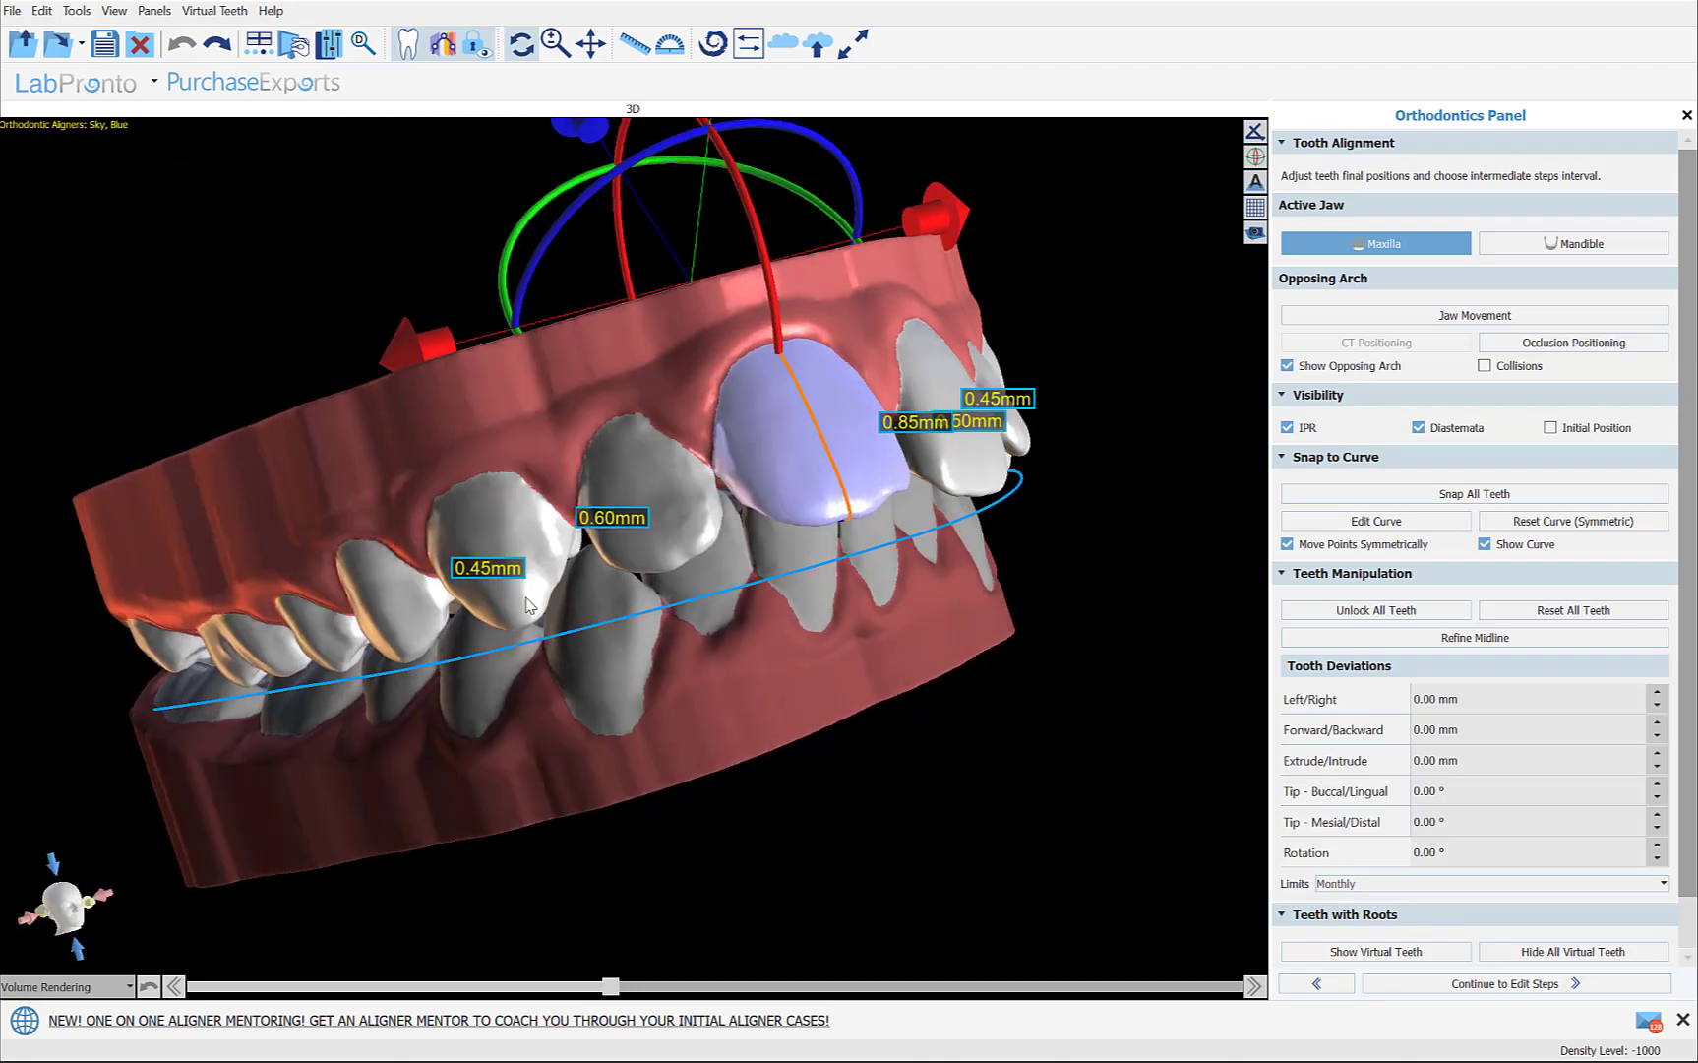
pyautogui.click(528, 605)
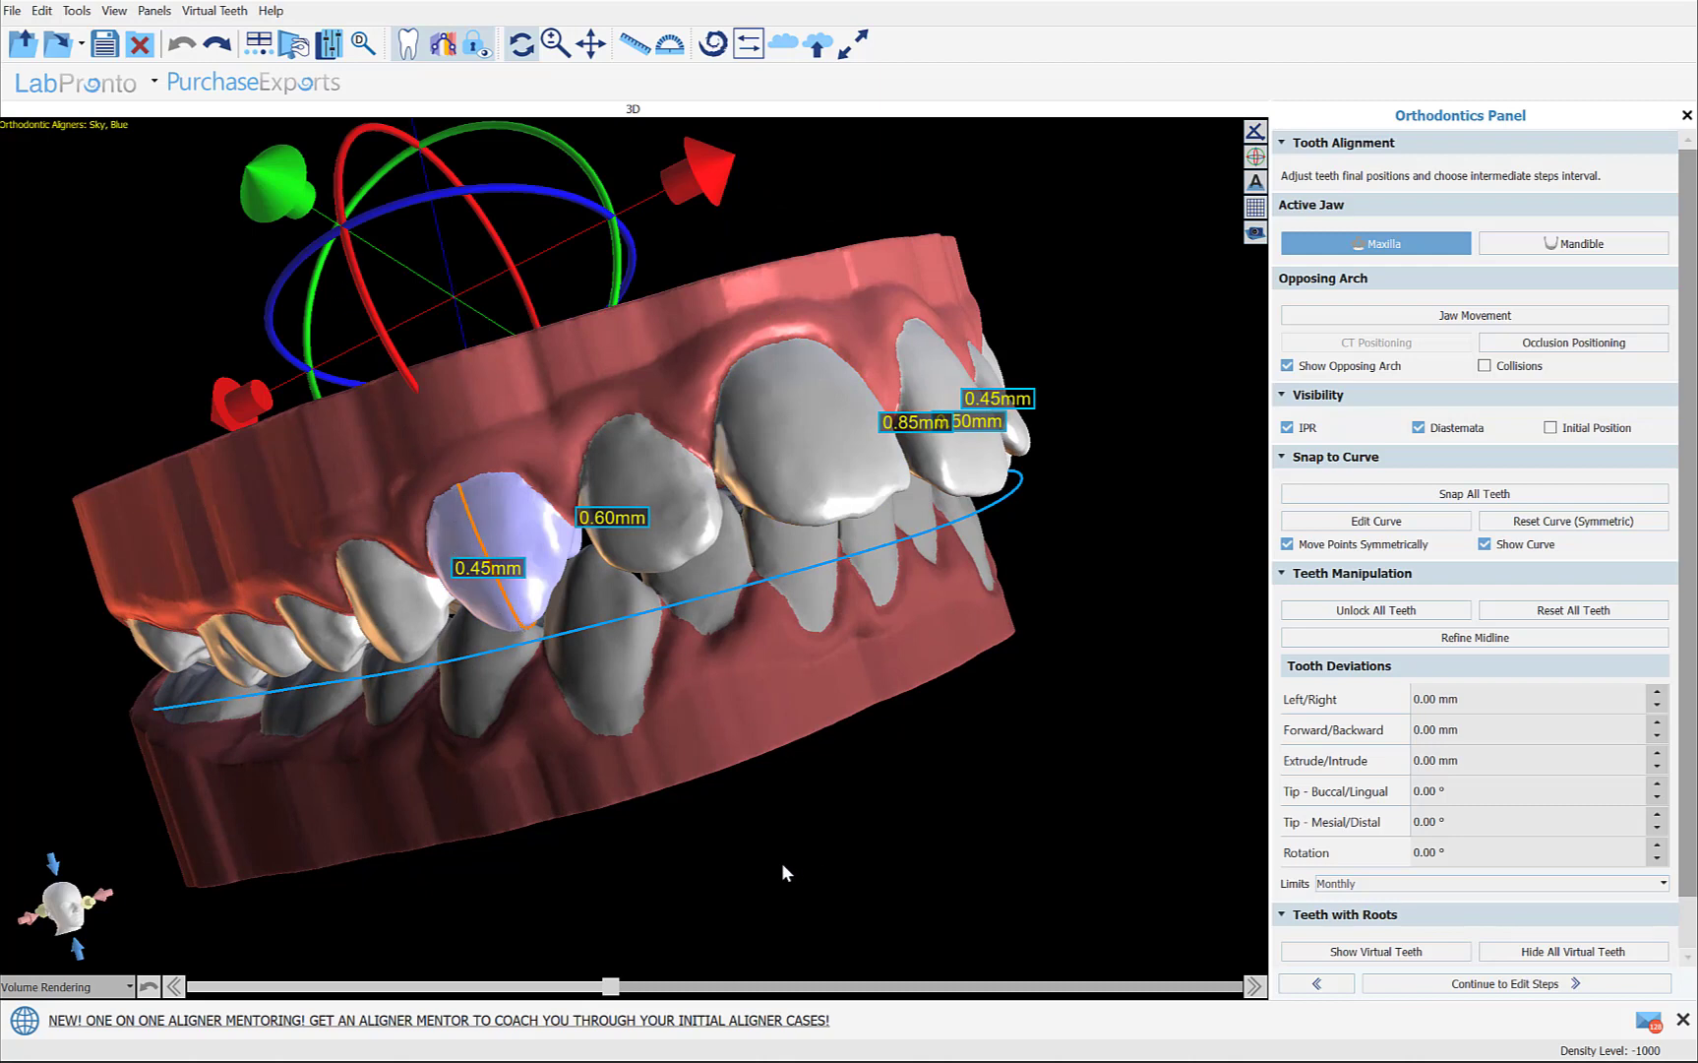
pyautogui.click(1549, 640)
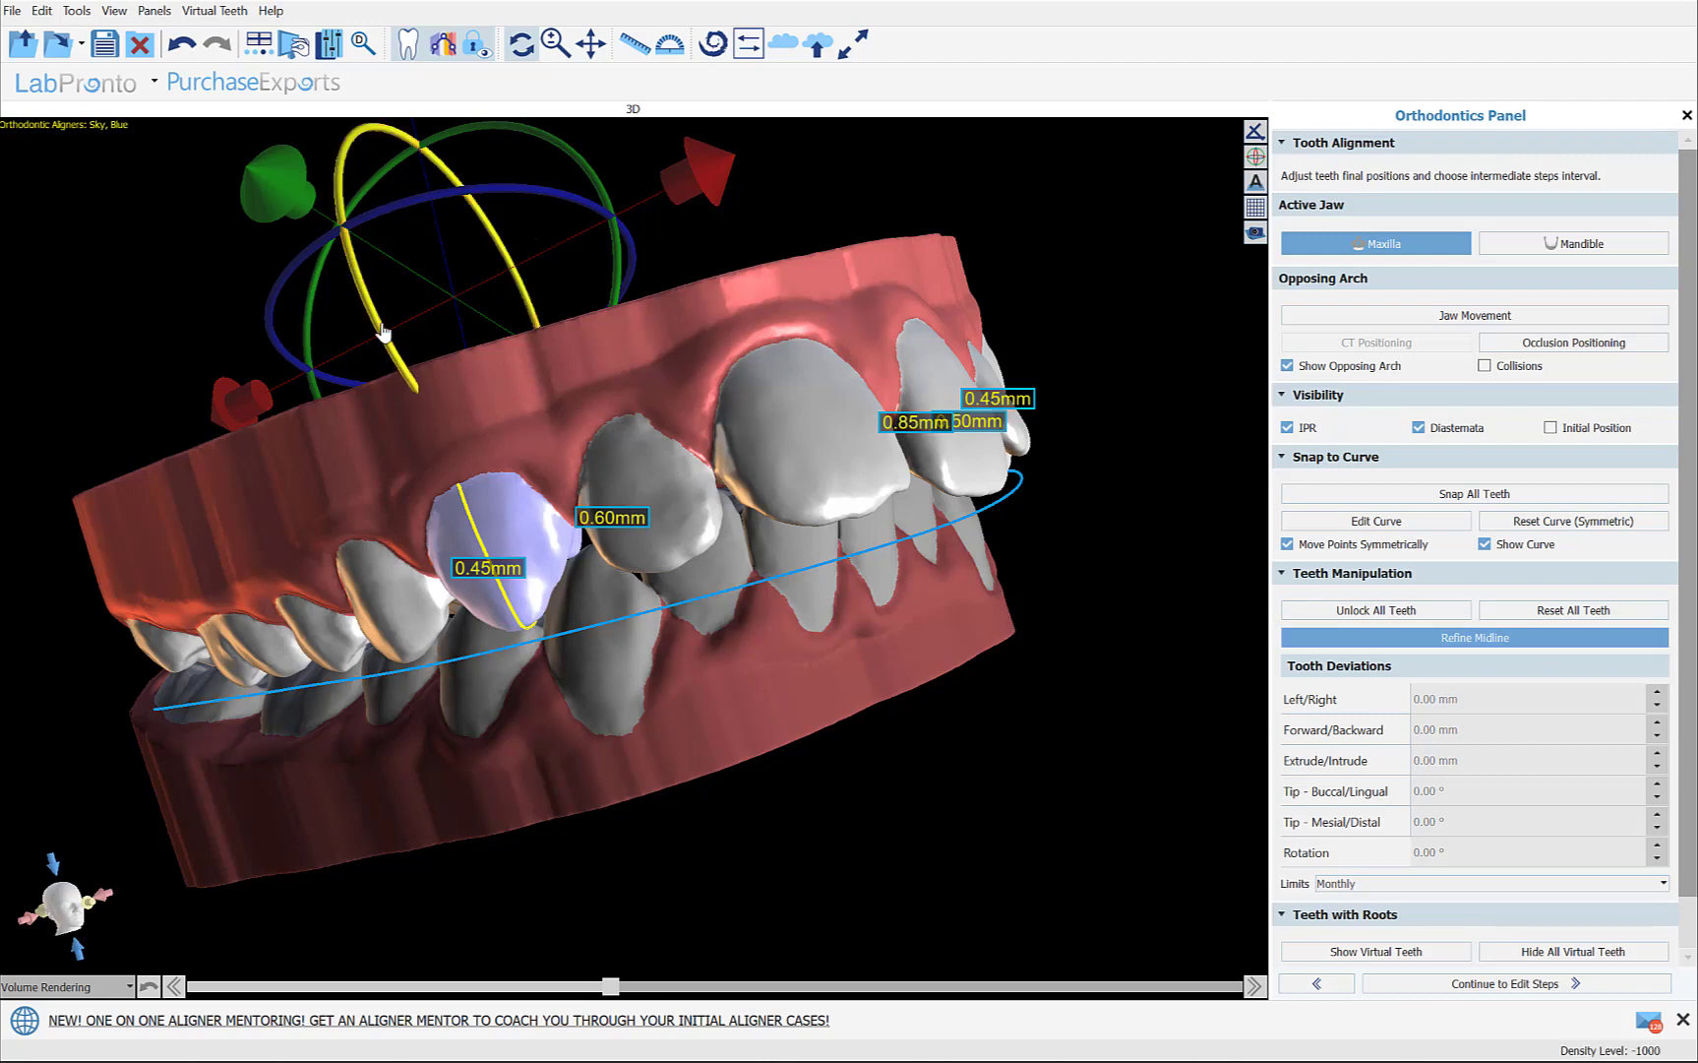
pyautogui.click(1425, 643)
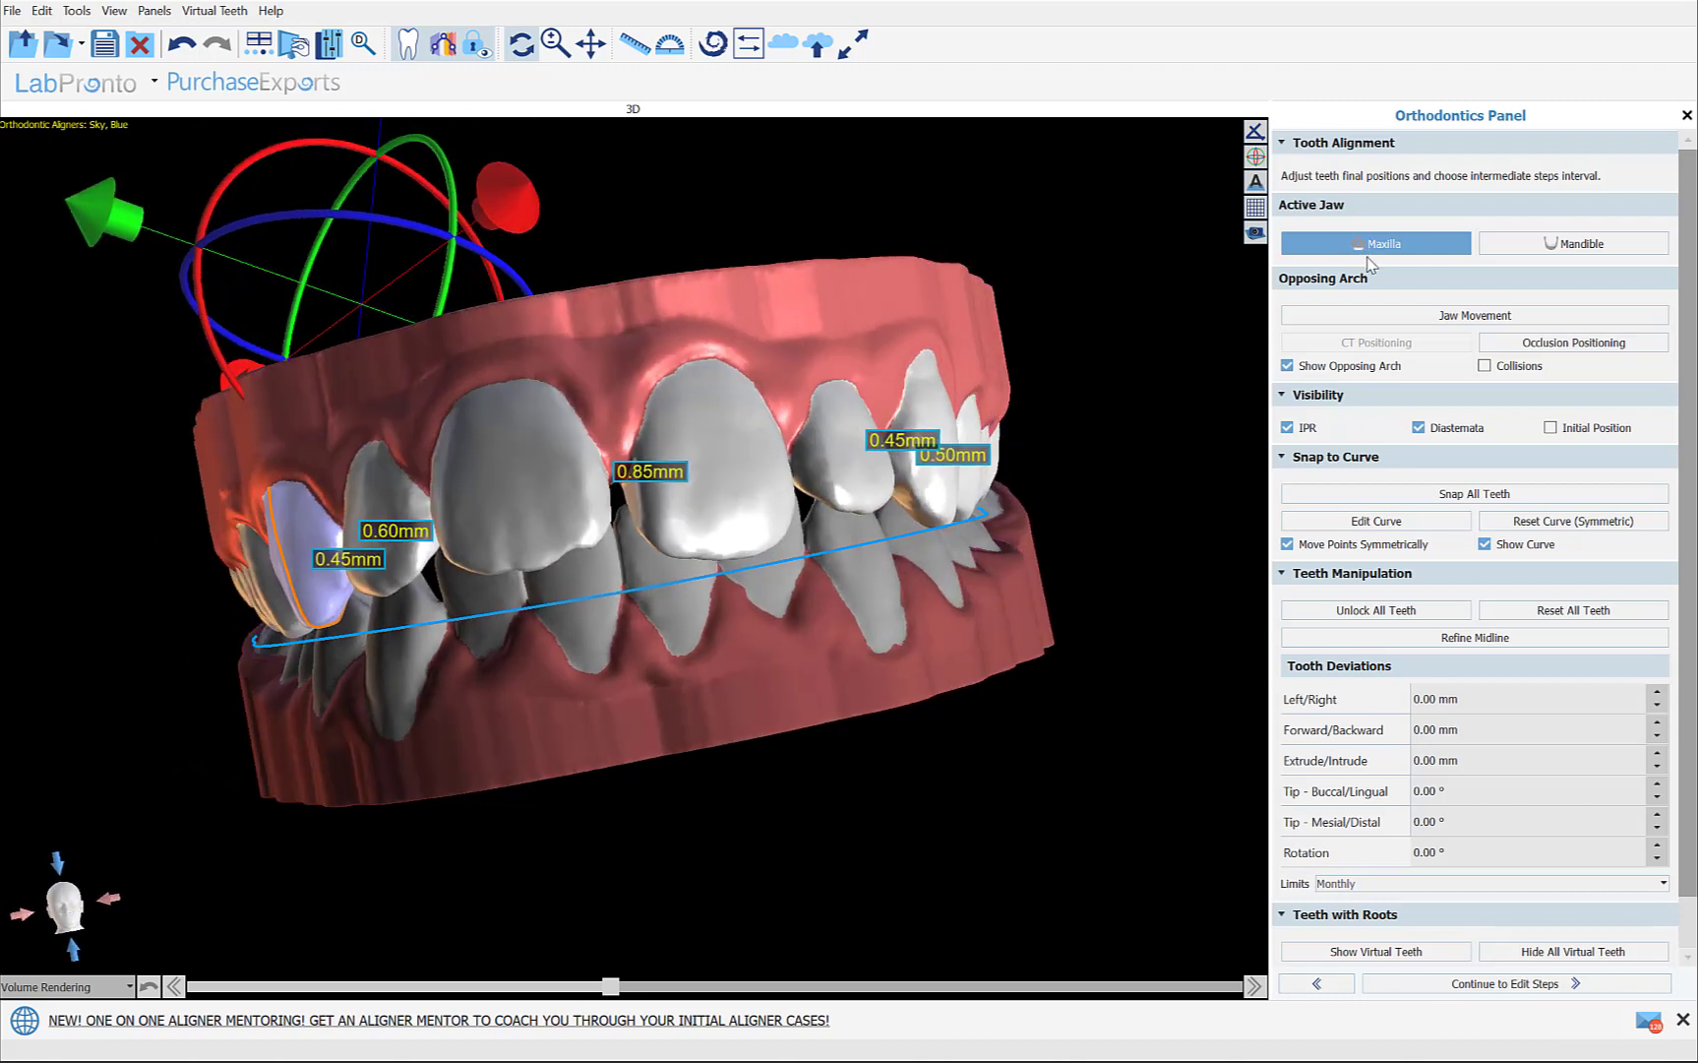
# - Snap all maxilla teeth to the arch curve and hide the opposing arch
pyautogui.click(1503, 500)
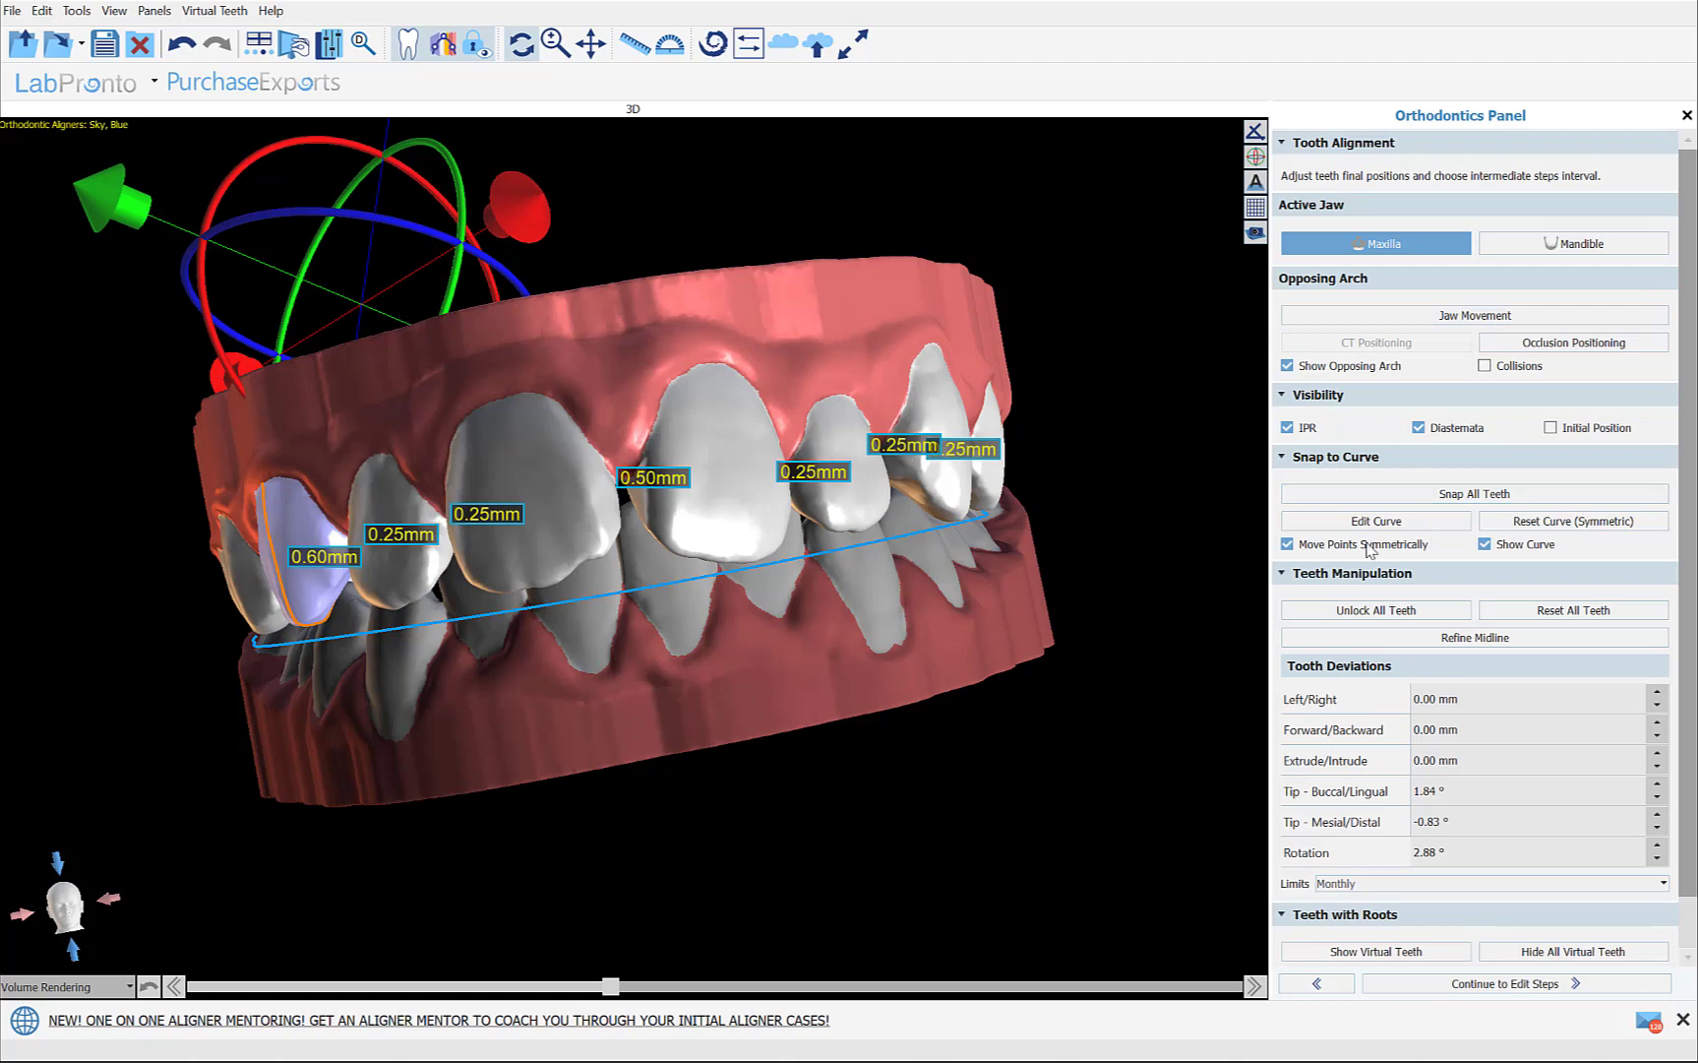
pyautogui.moveTo(560, 945); pyautogui.dragTo(565, 752)
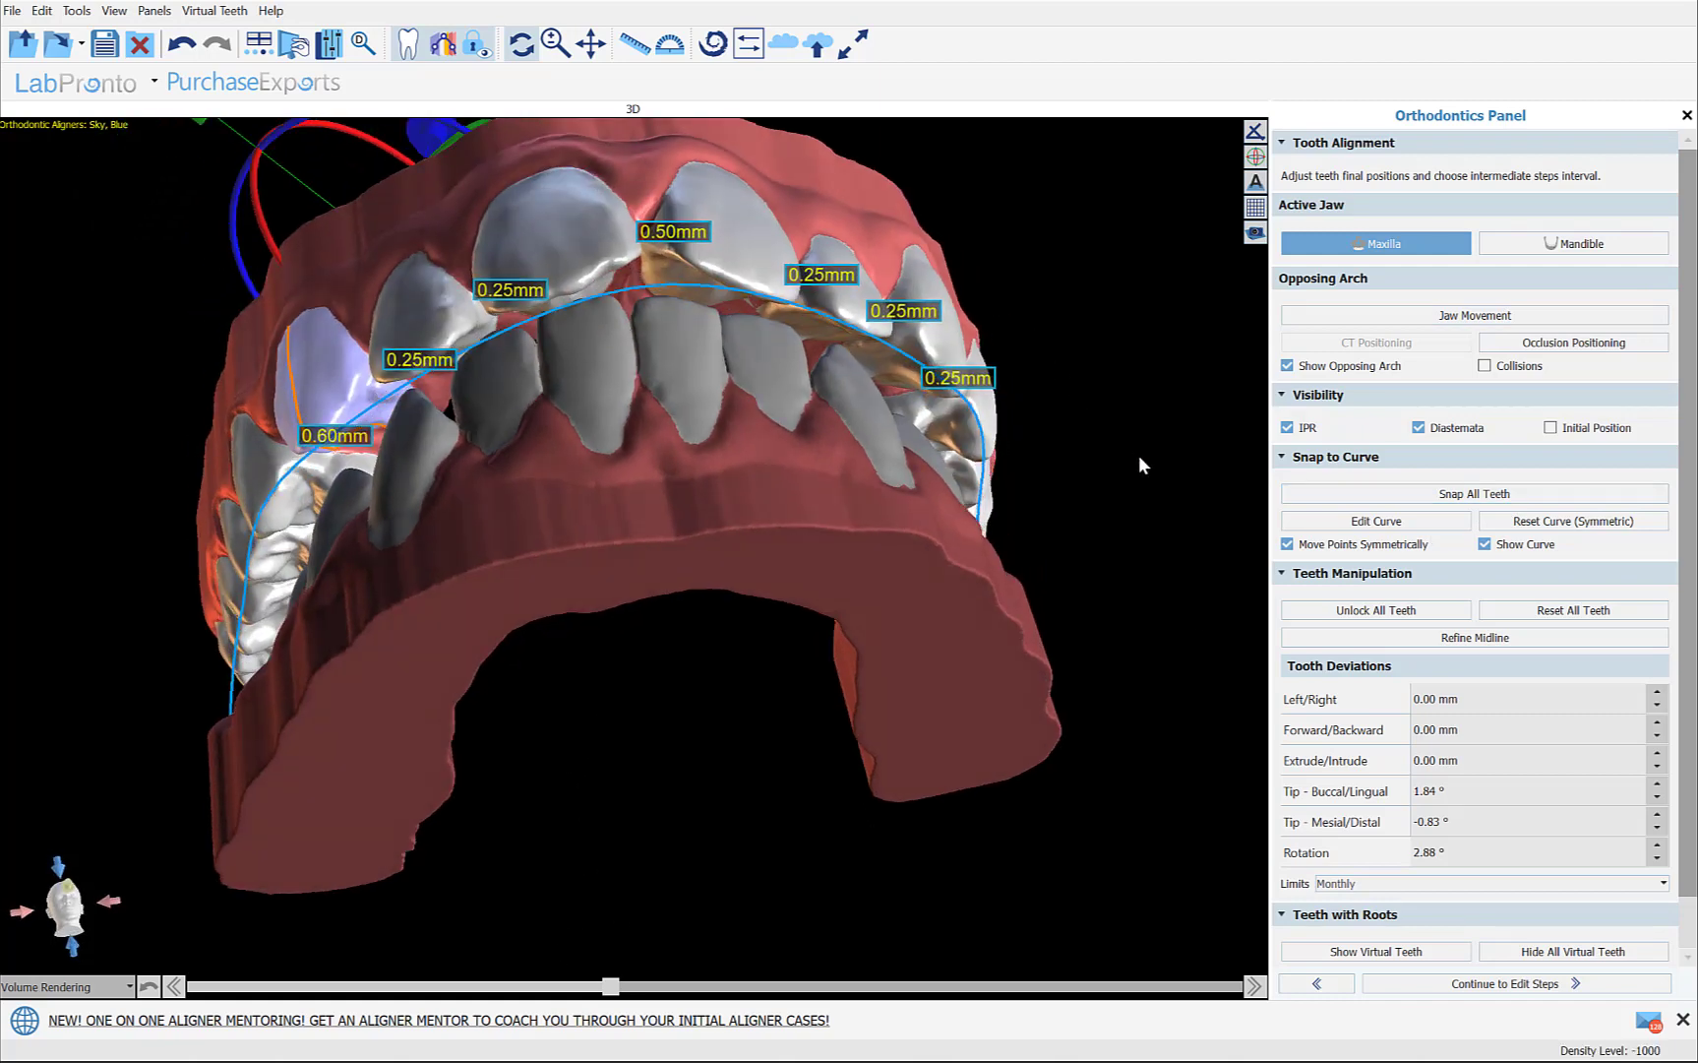
pyautogui.moveTo(1127, 463); pyautogui.dragTo(1088, 468)
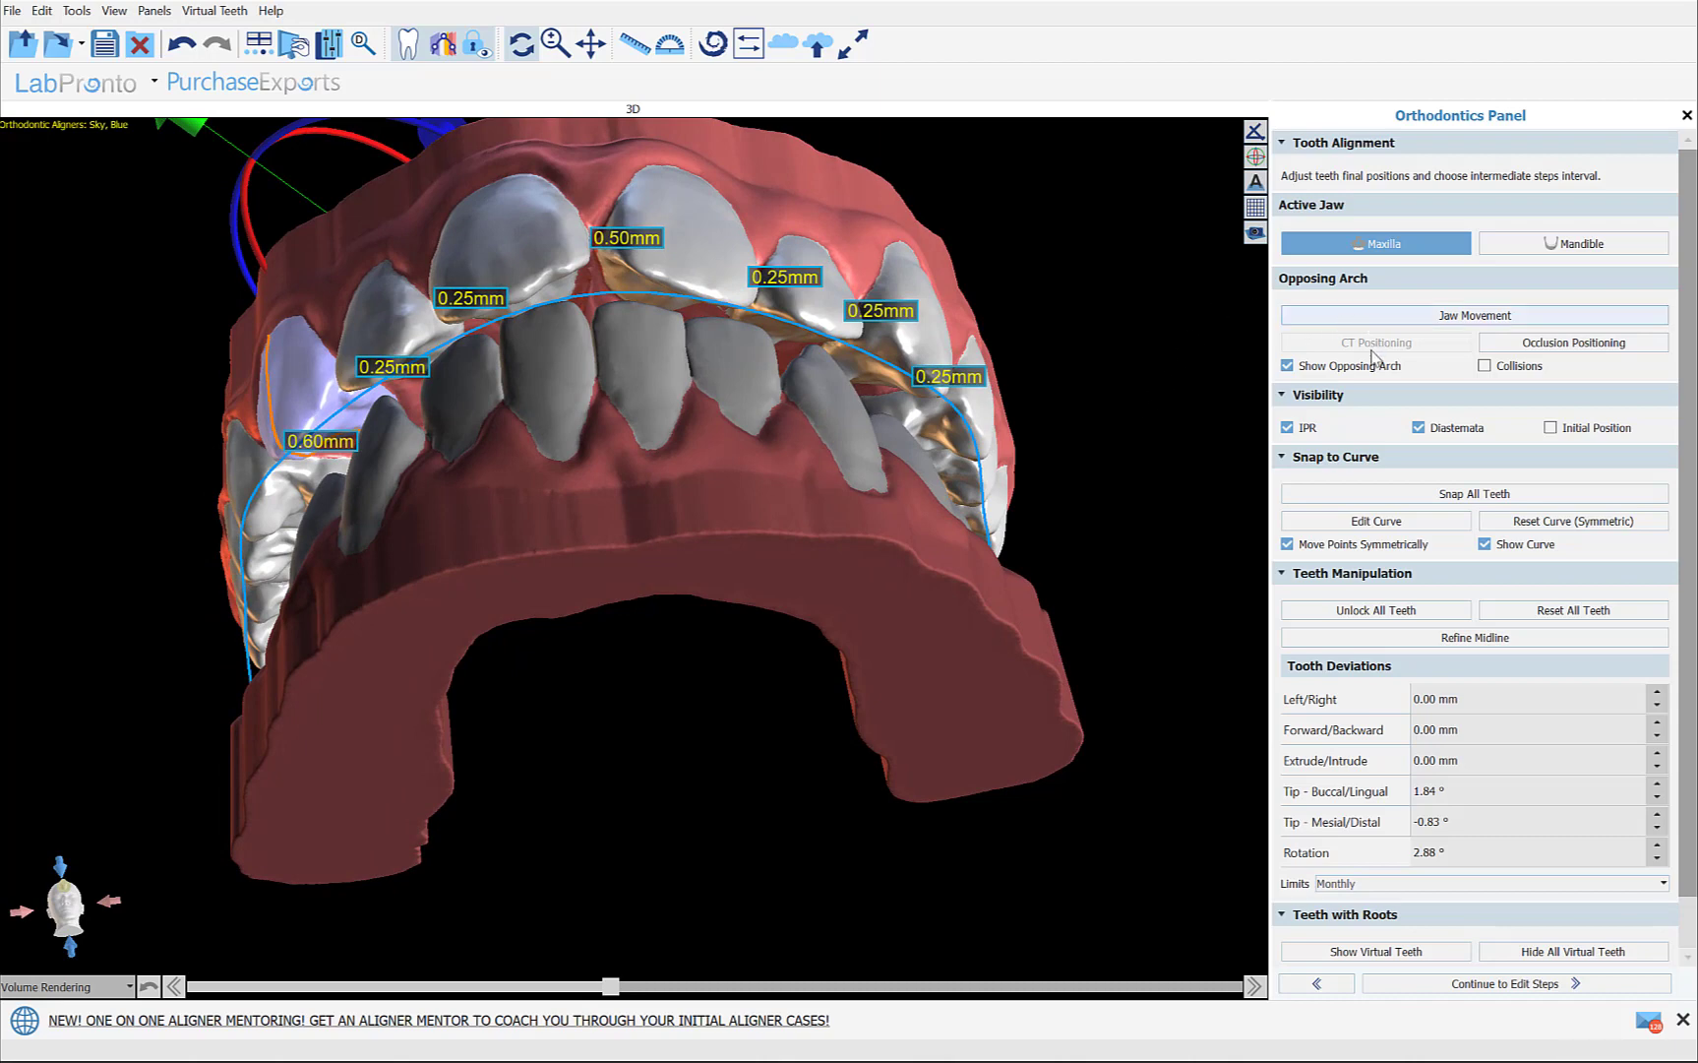
pyautogui.click(1338, 375)
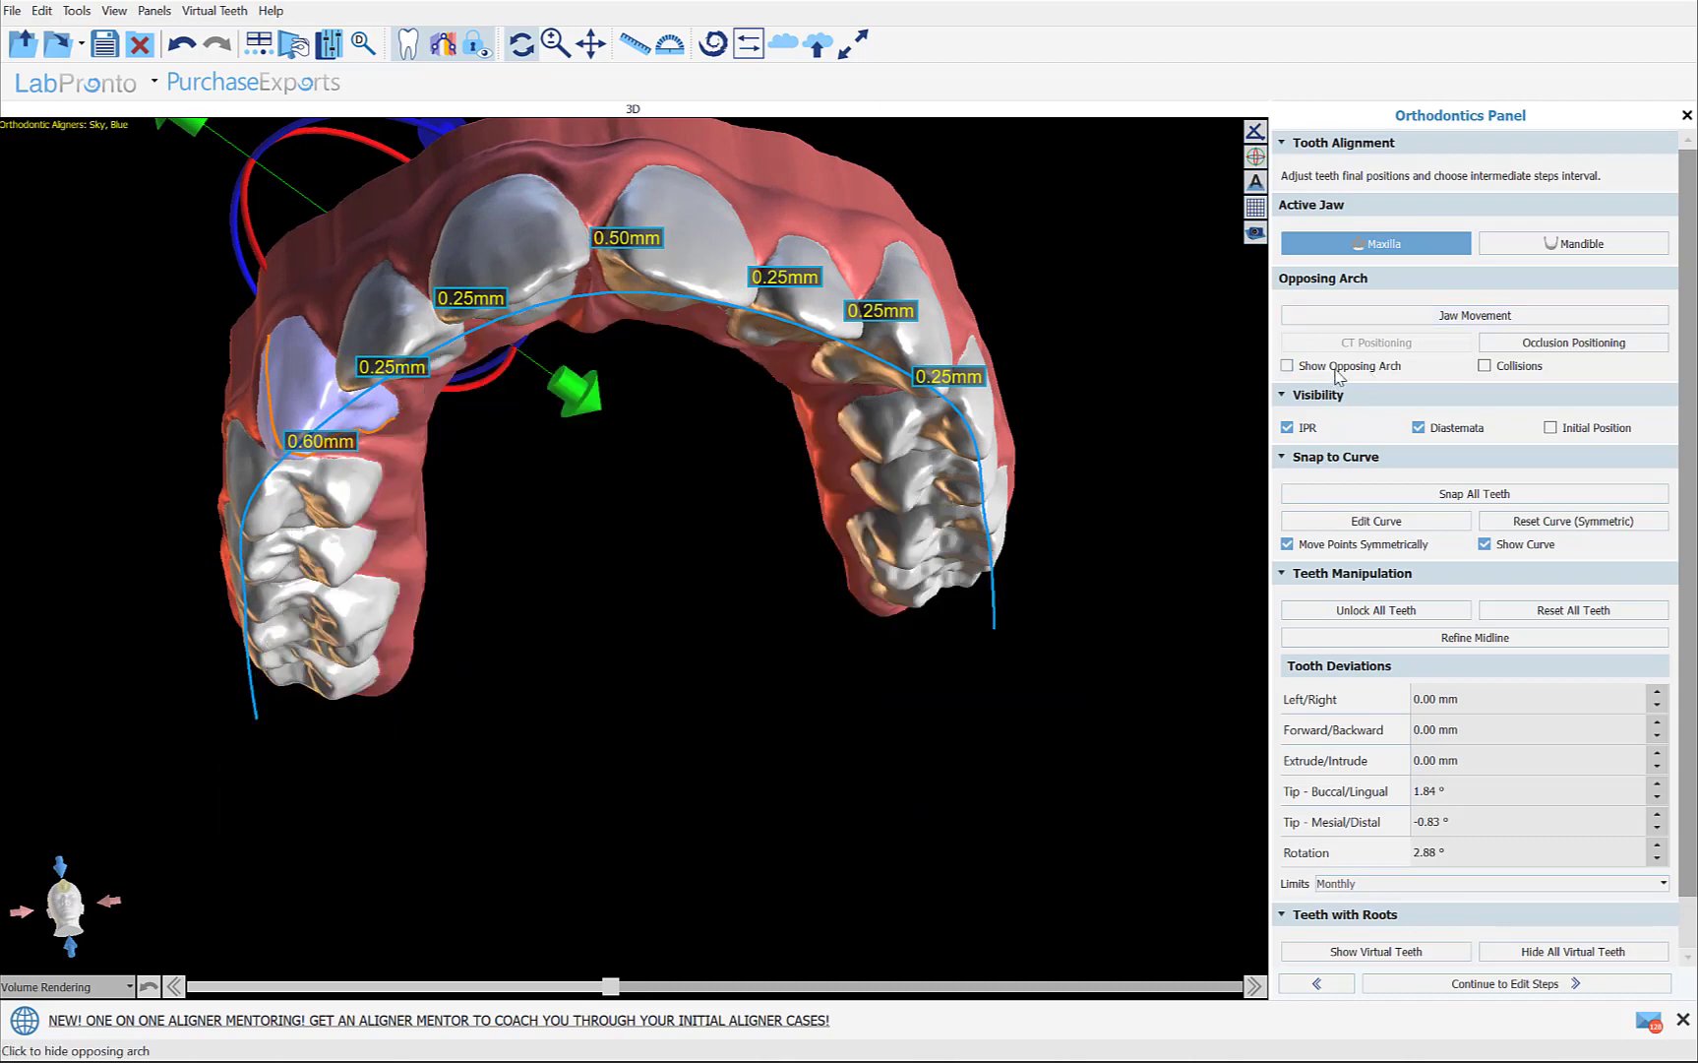
pyautogui.click(1338, 375)
pyautogui.click(1338, 374)
pyautogui.moveTo(747, 829); pyautogui.dragTo(757, 709)
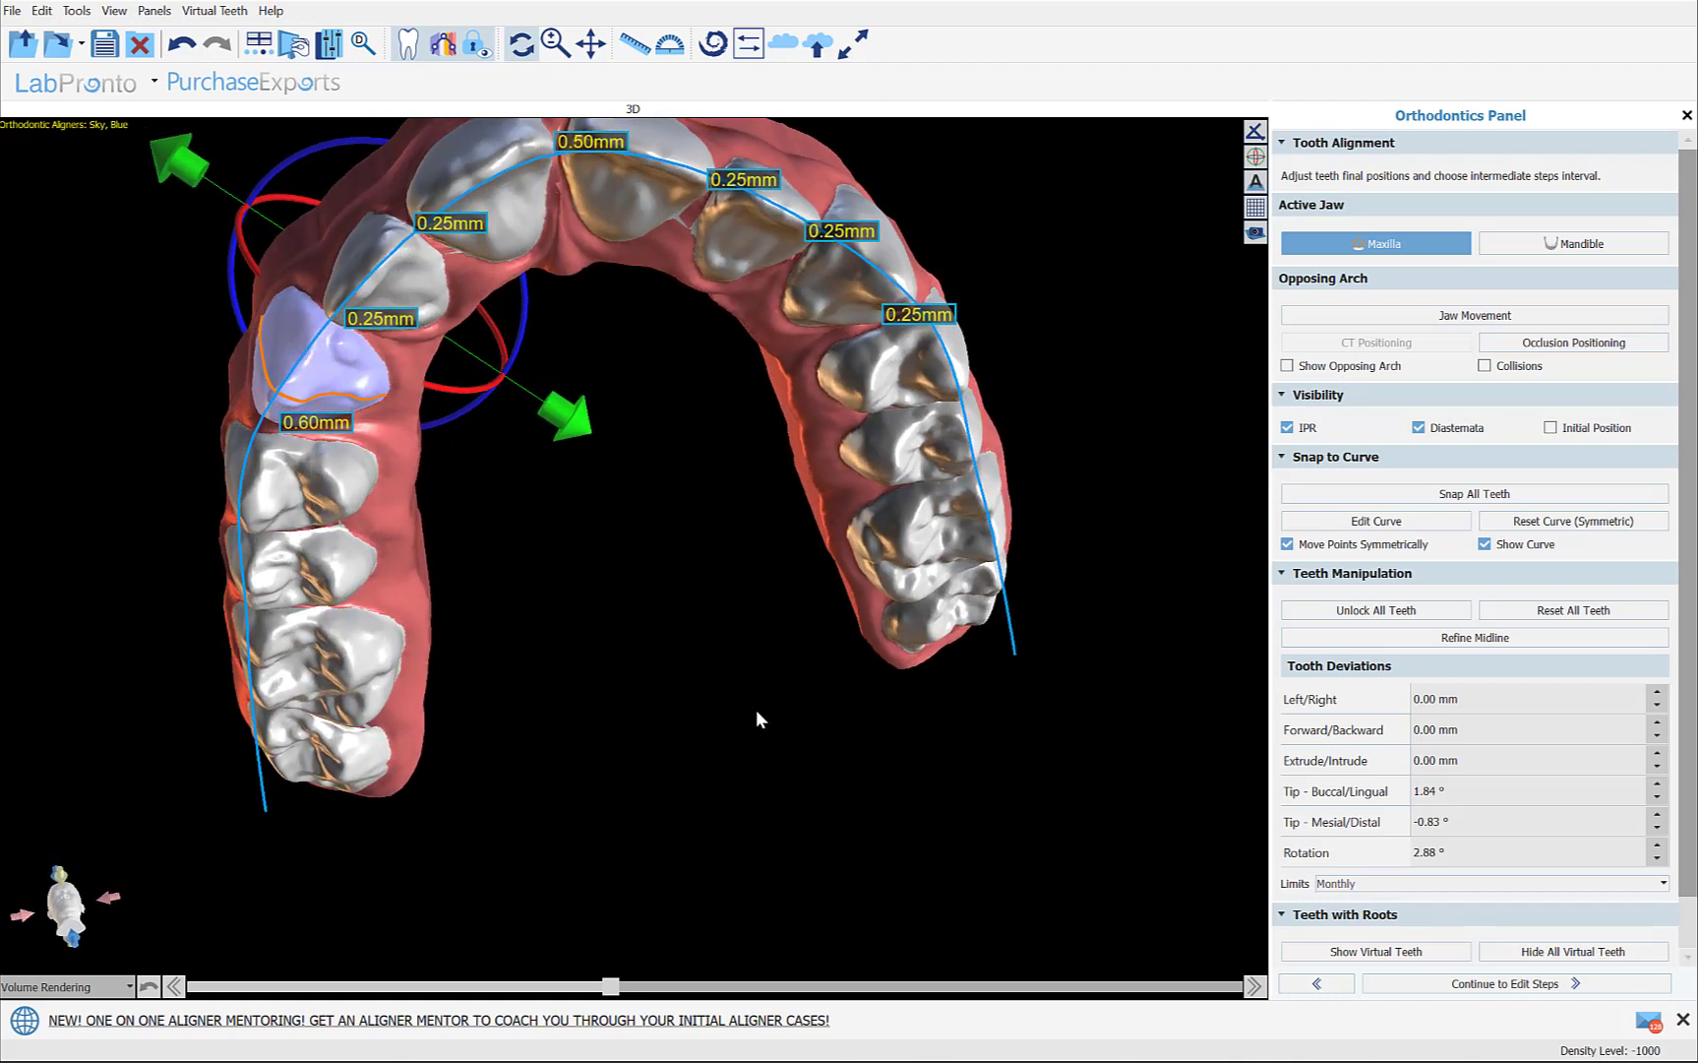
# - Edit the maxilla's arch curve symmetrically, shifting it slightly backward and narrowing its half-widths to about 18.5 mm, 24.2 mm and 28.3 mm from front to back
pyautogui.click(1365, 521)
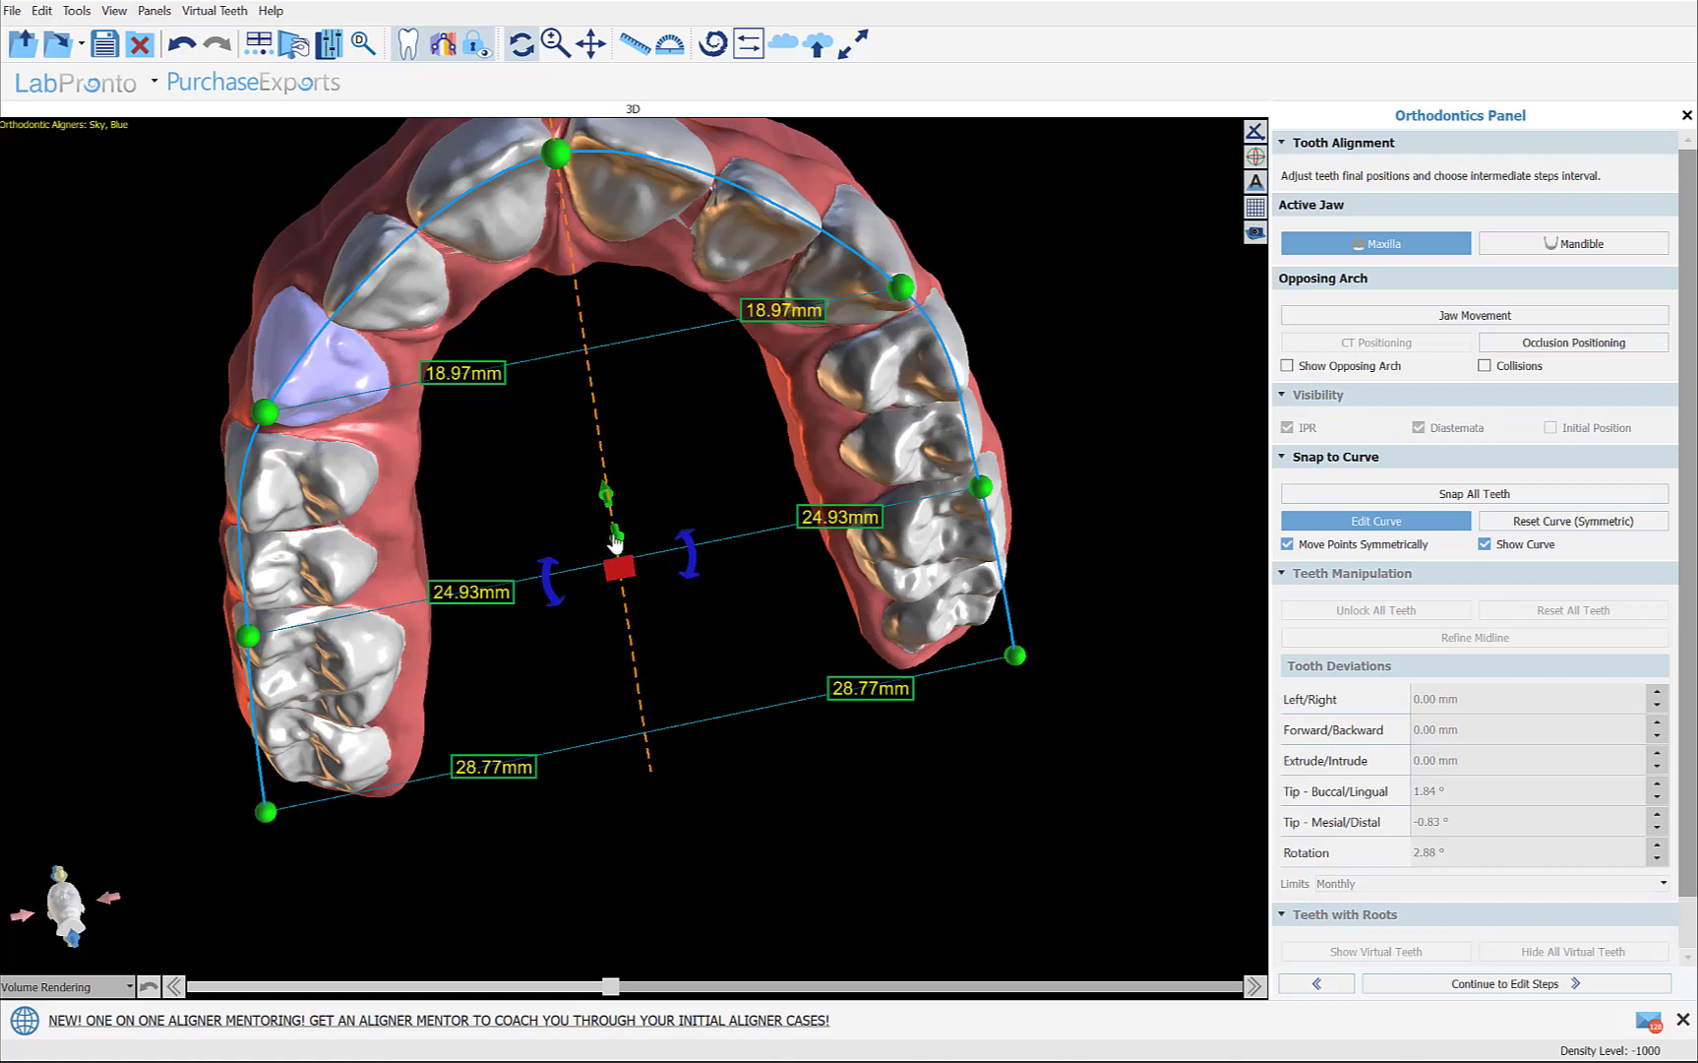
pyautogui.moveTo(620, 539); pyautogui.dragTo(622, 542)
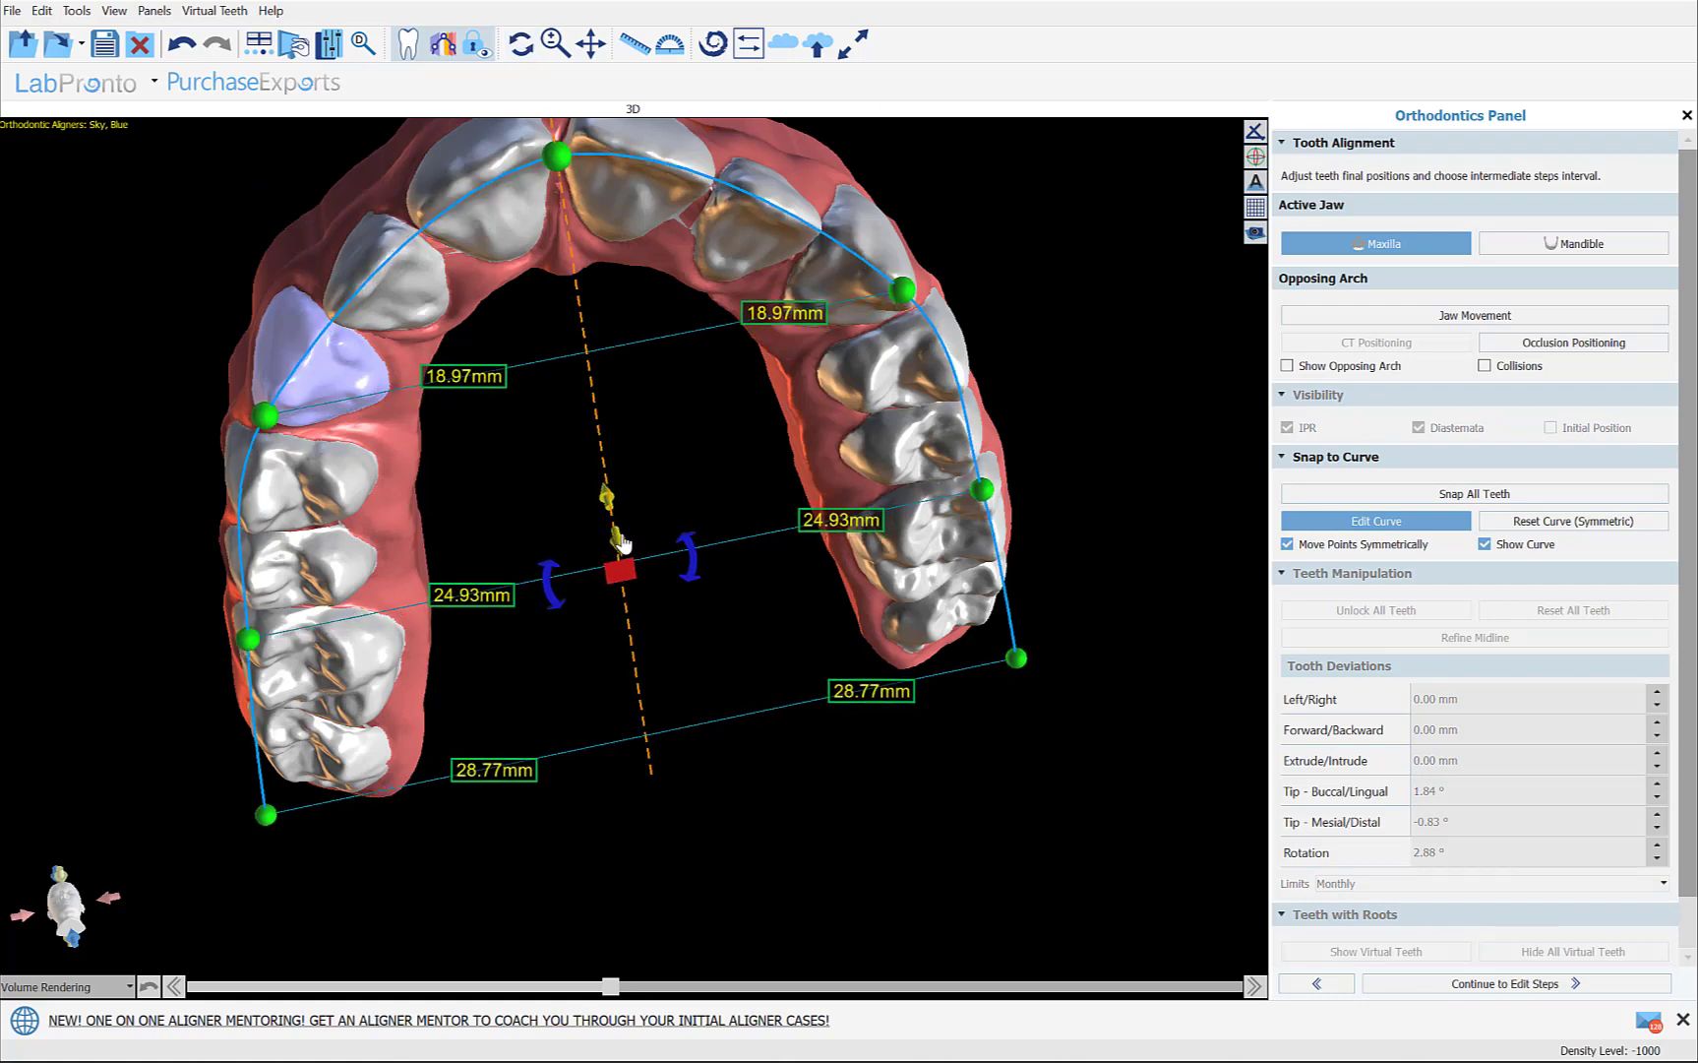
pyautogui.moveTo(267, 423); pyautogui.dragTo(274, 425)
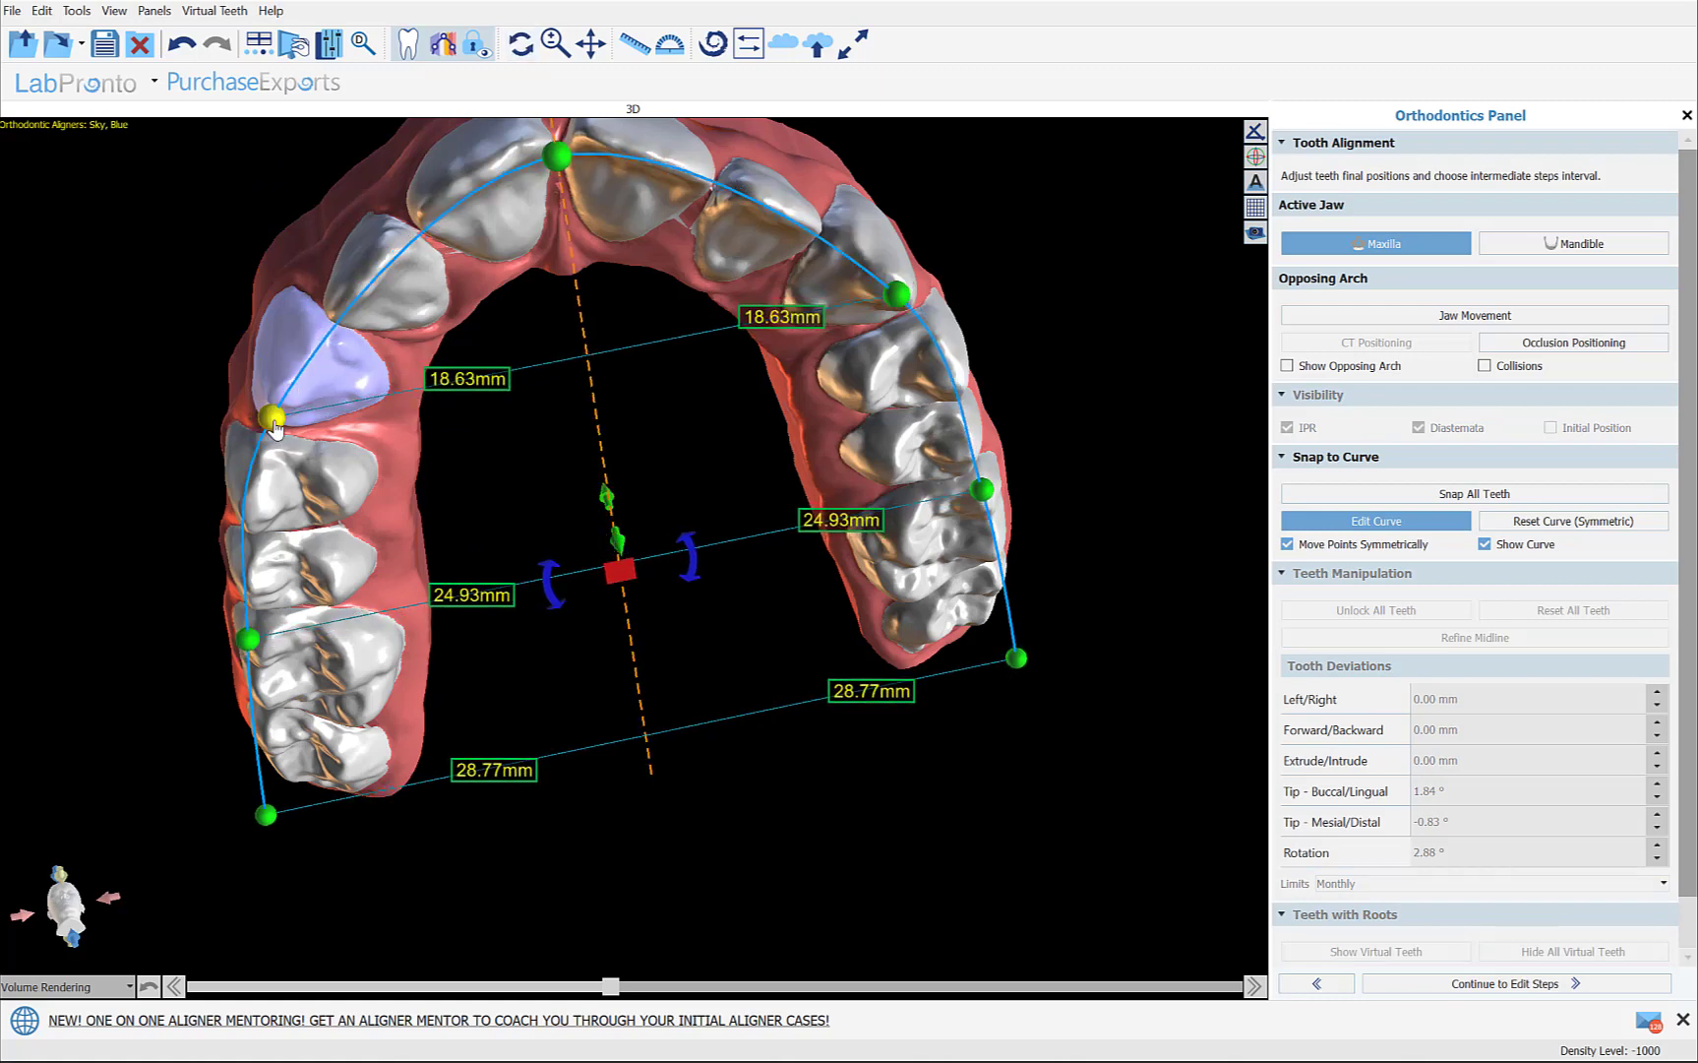
pyautogui.moveTo(246, 645); pyautogui.dragTo(258, 641)
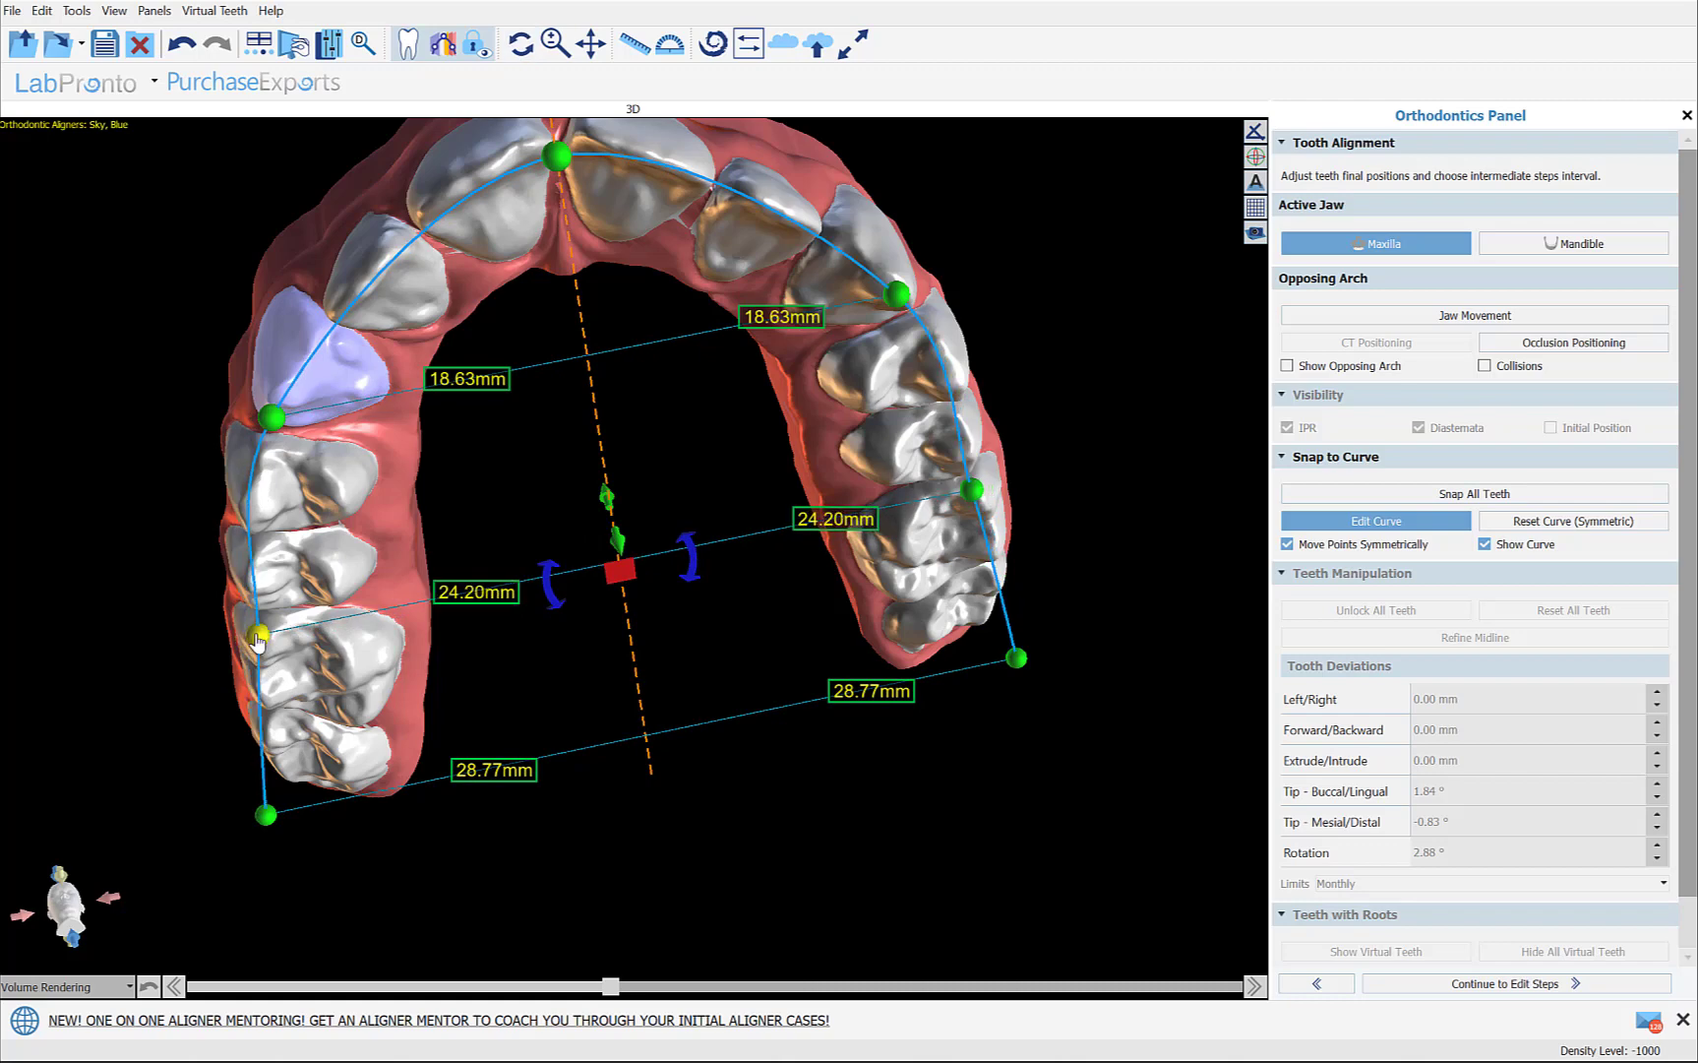
pyautogui.moveTo(267, 816); pyautogui.dragTo(276, 816)
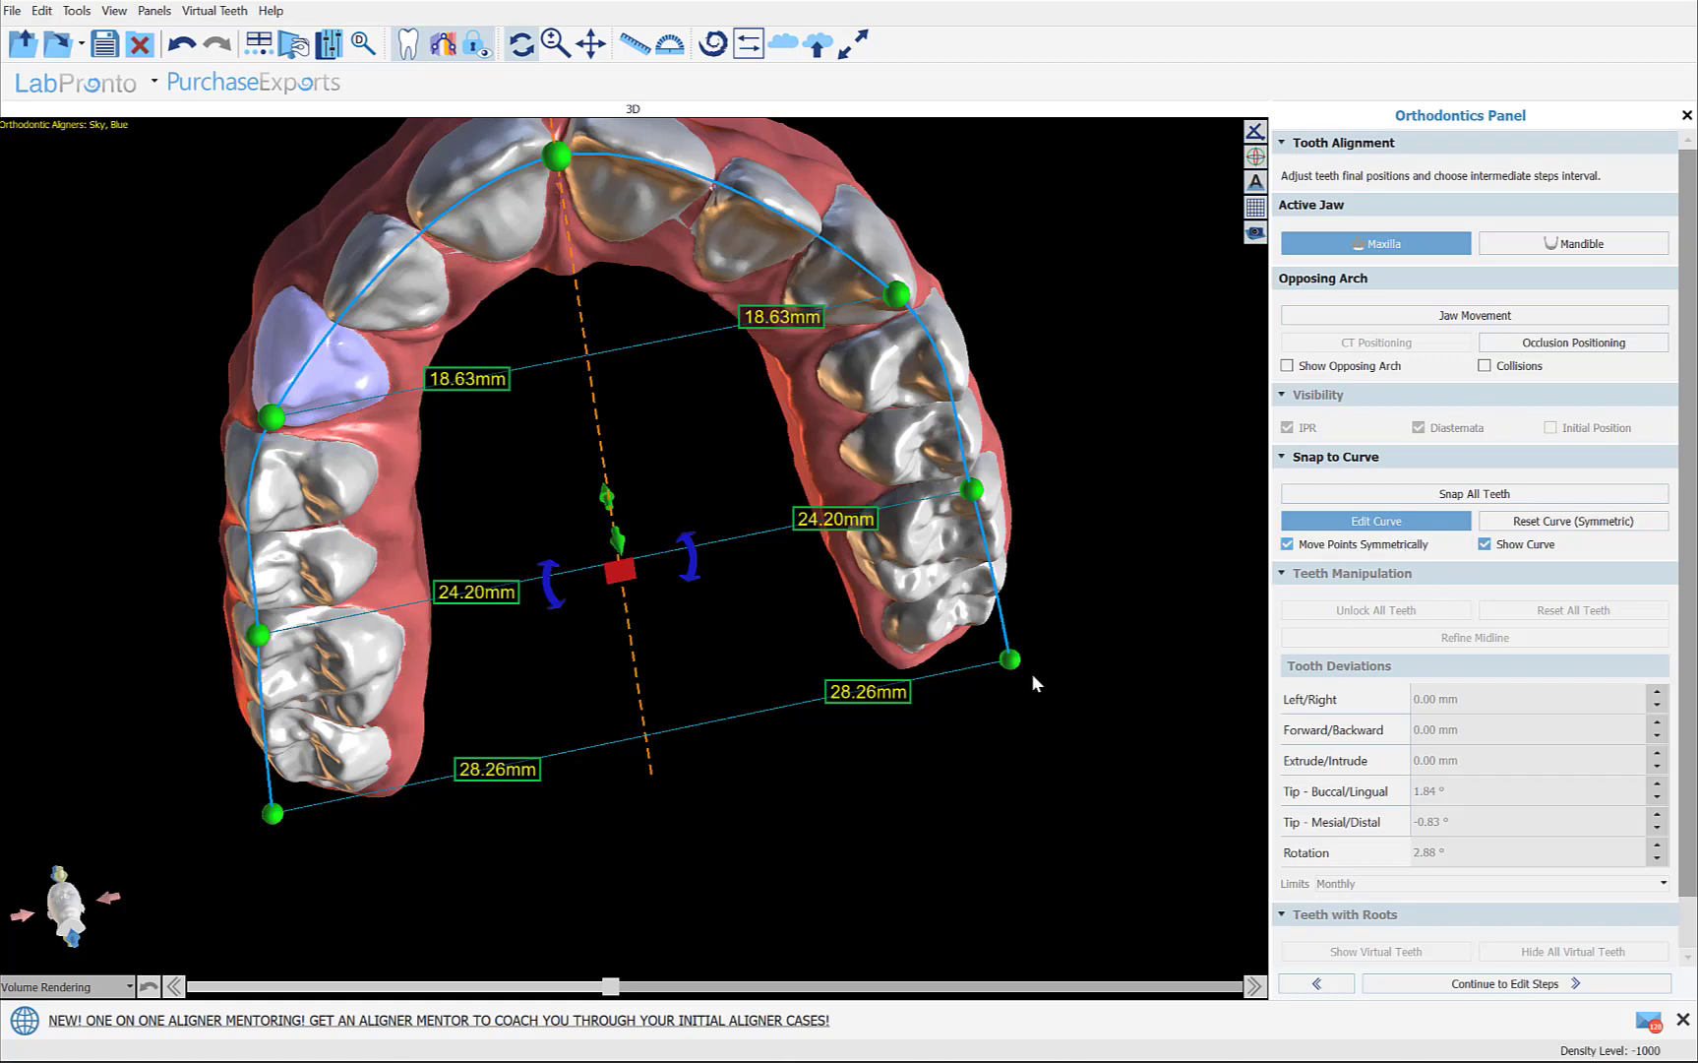
pyautogui.click(896, 307)
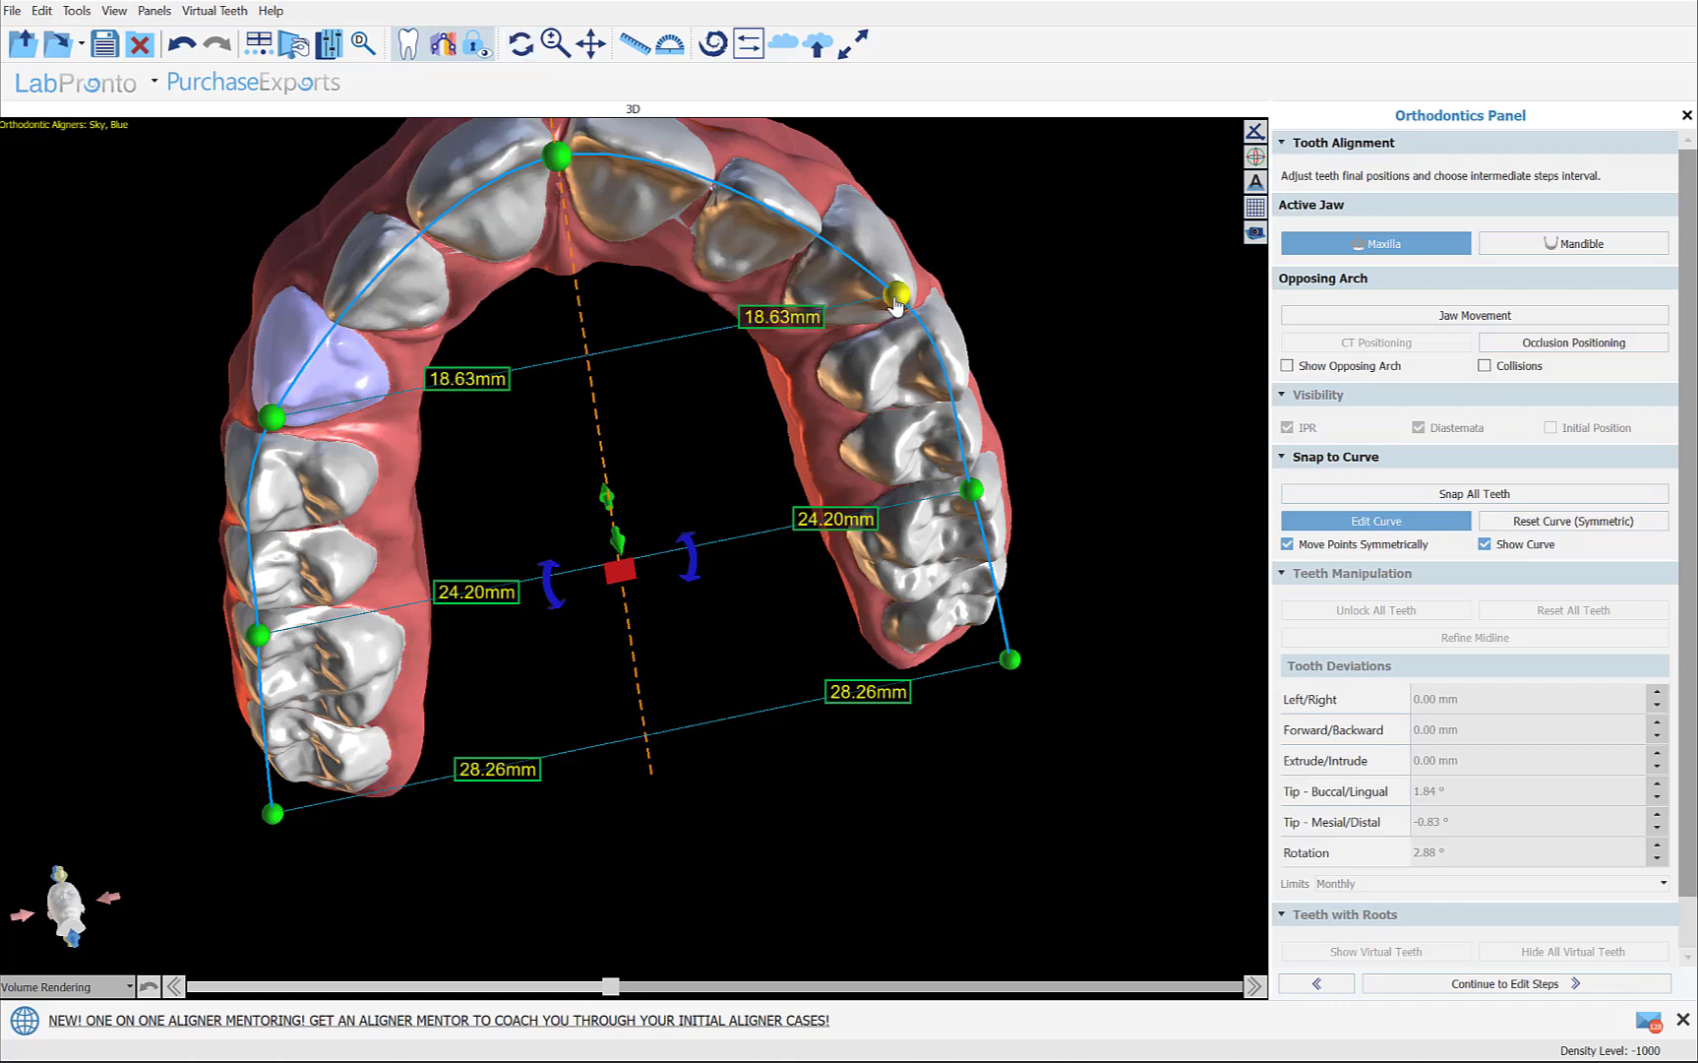
pyautogui.moveTo(896, 307); pyautogui.dragTo(892, 310)
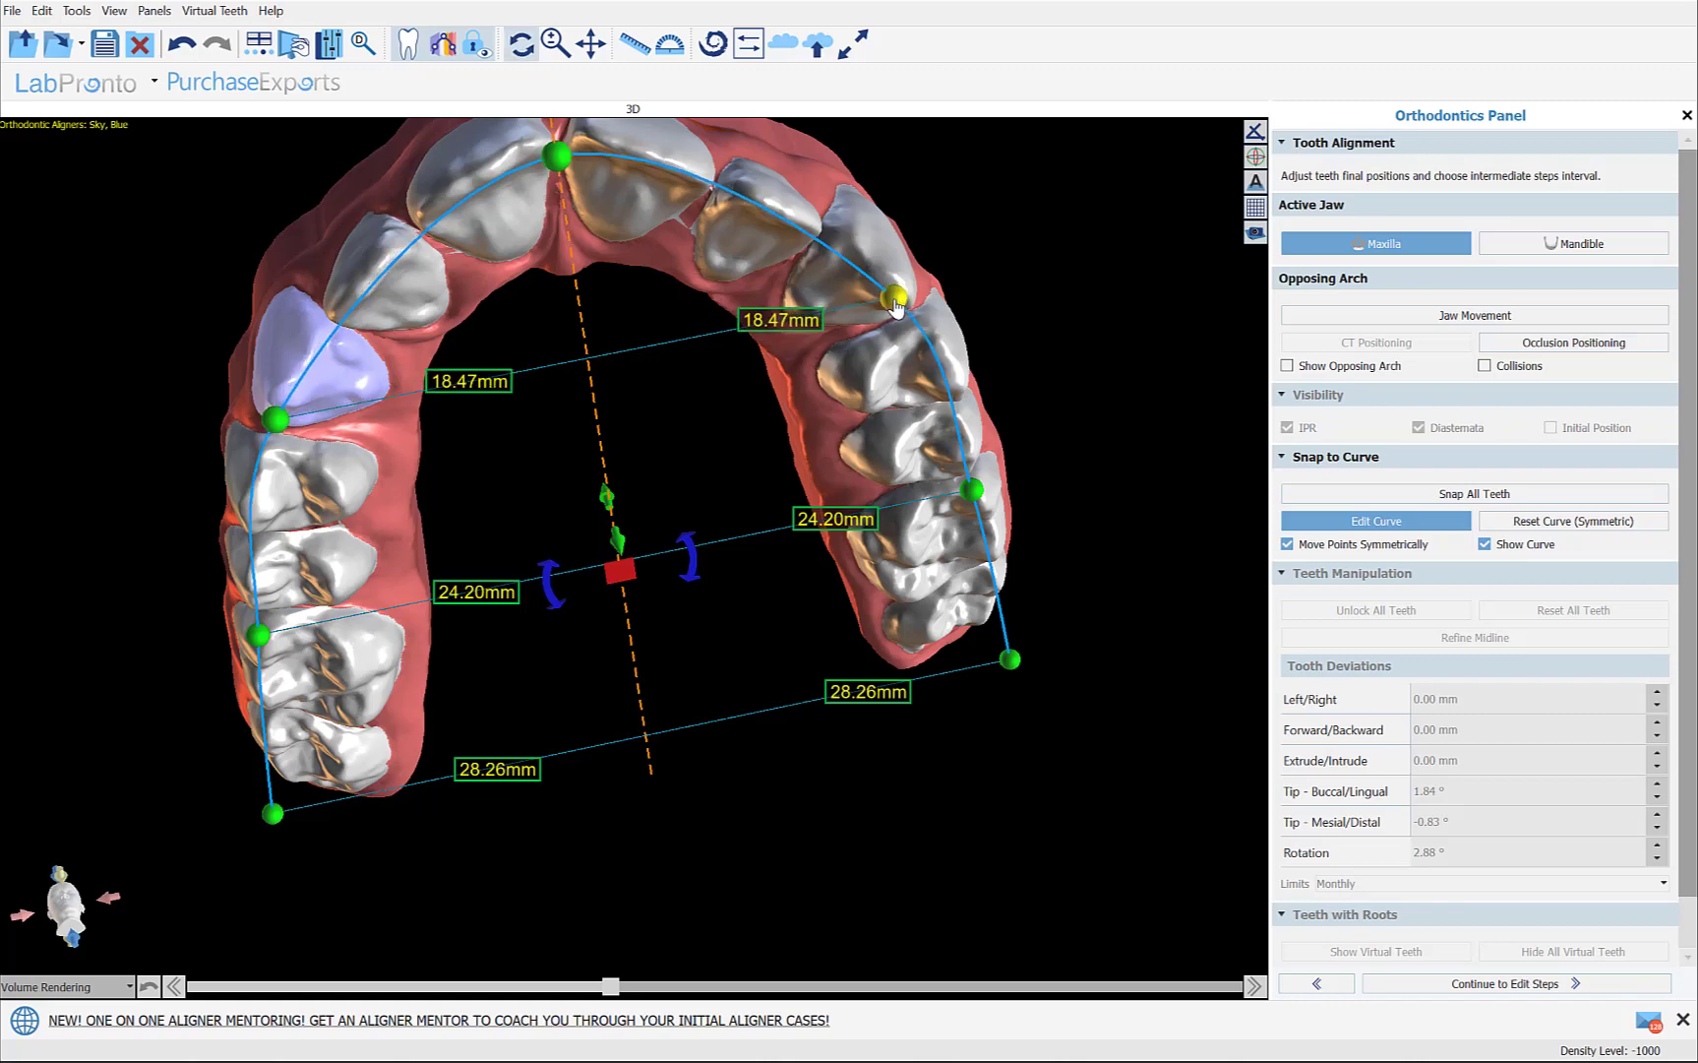
pyautogui.click(1407, 523)
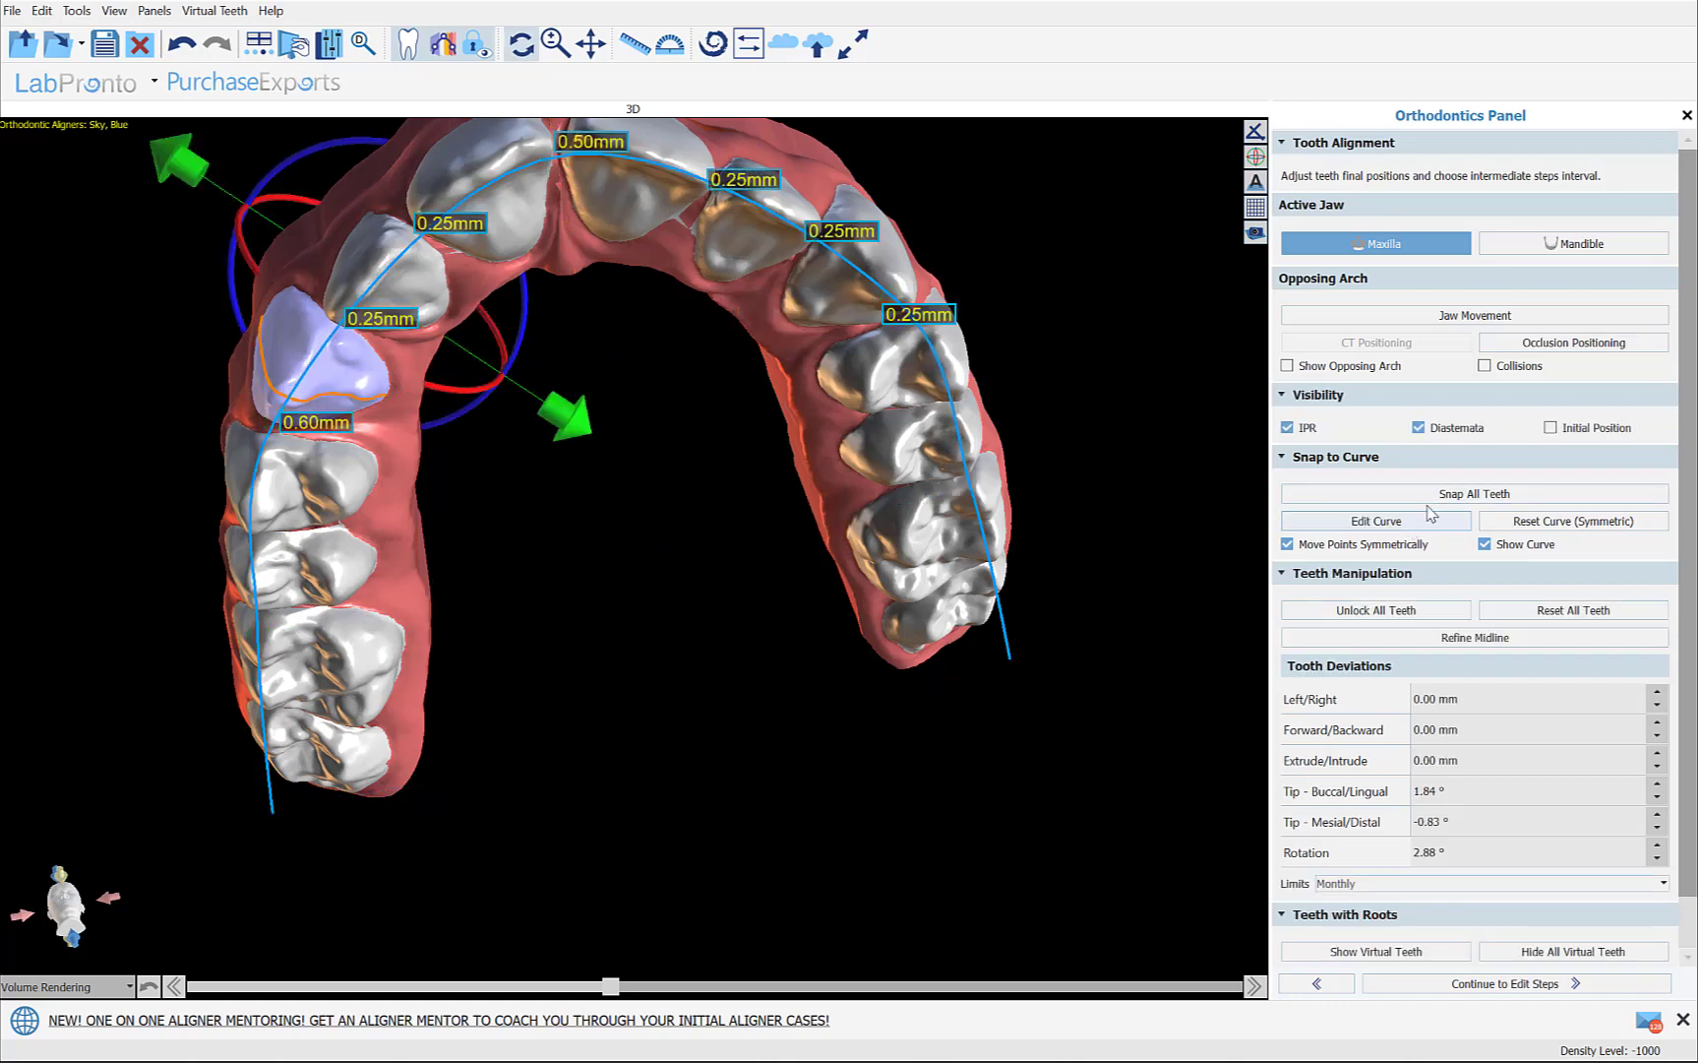
# - Snap all maxilla teeth to the edited curve and show the opposing arch again
pyautogui.click(1493, 494)
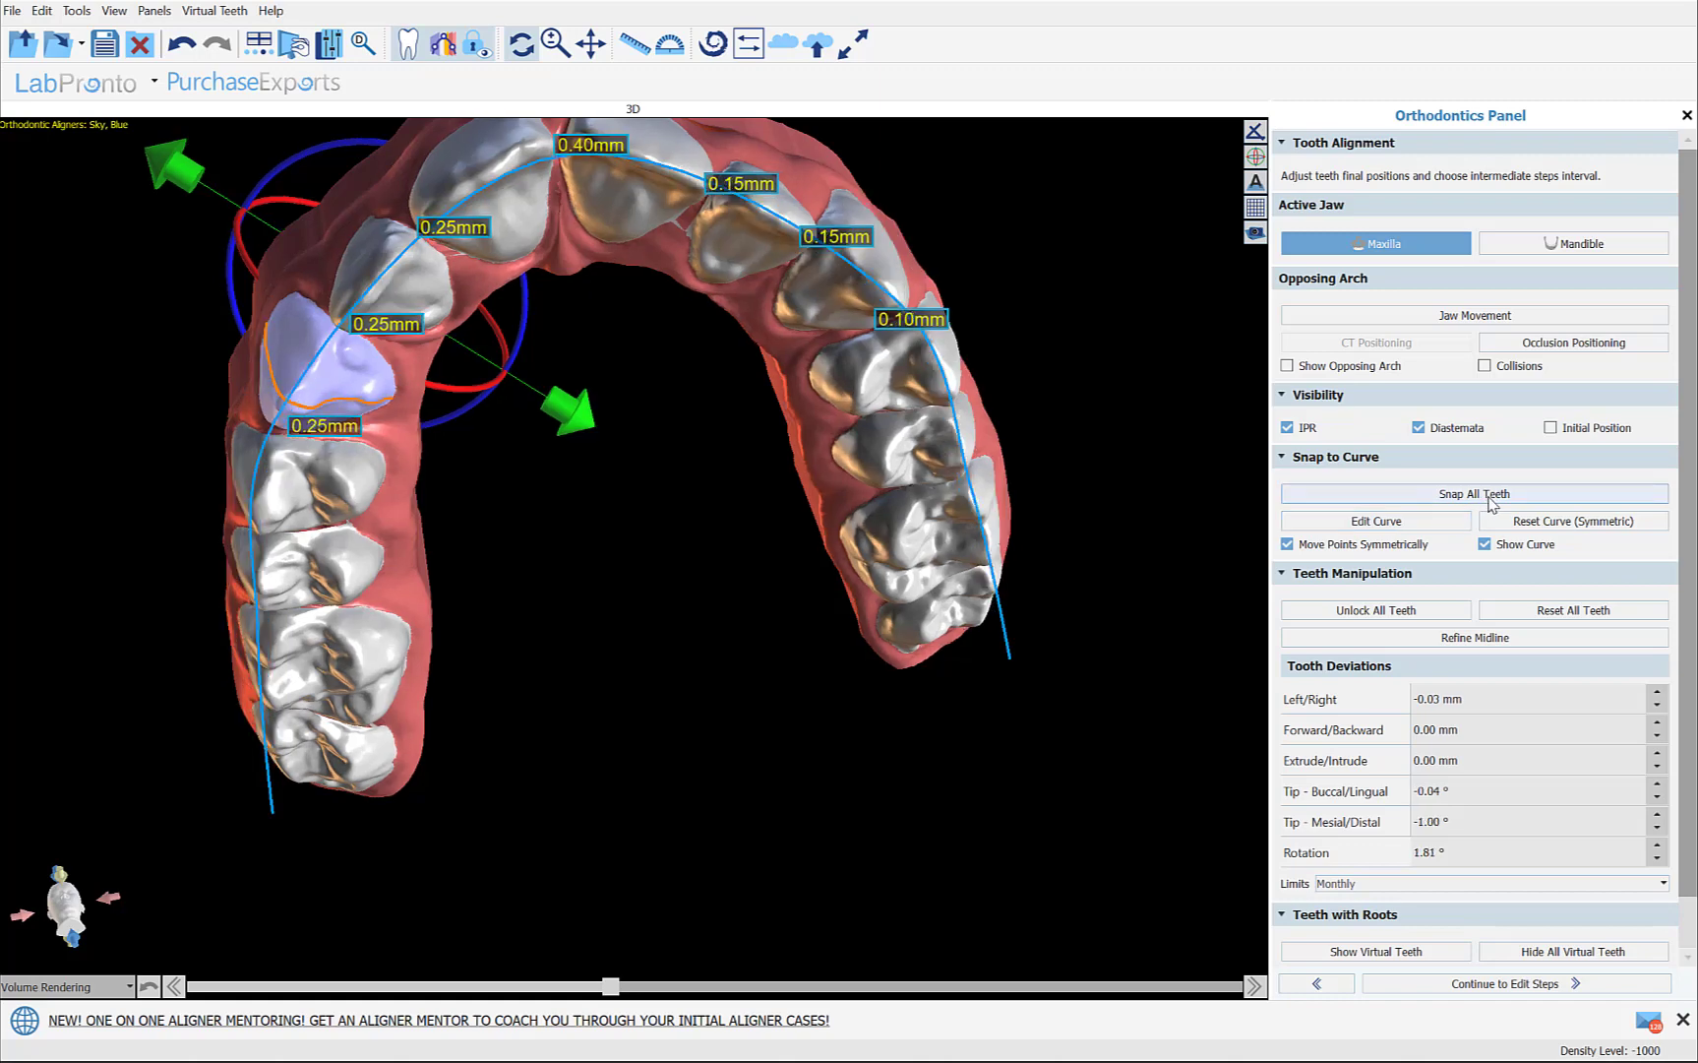
pyautogui.click(1321, 370)
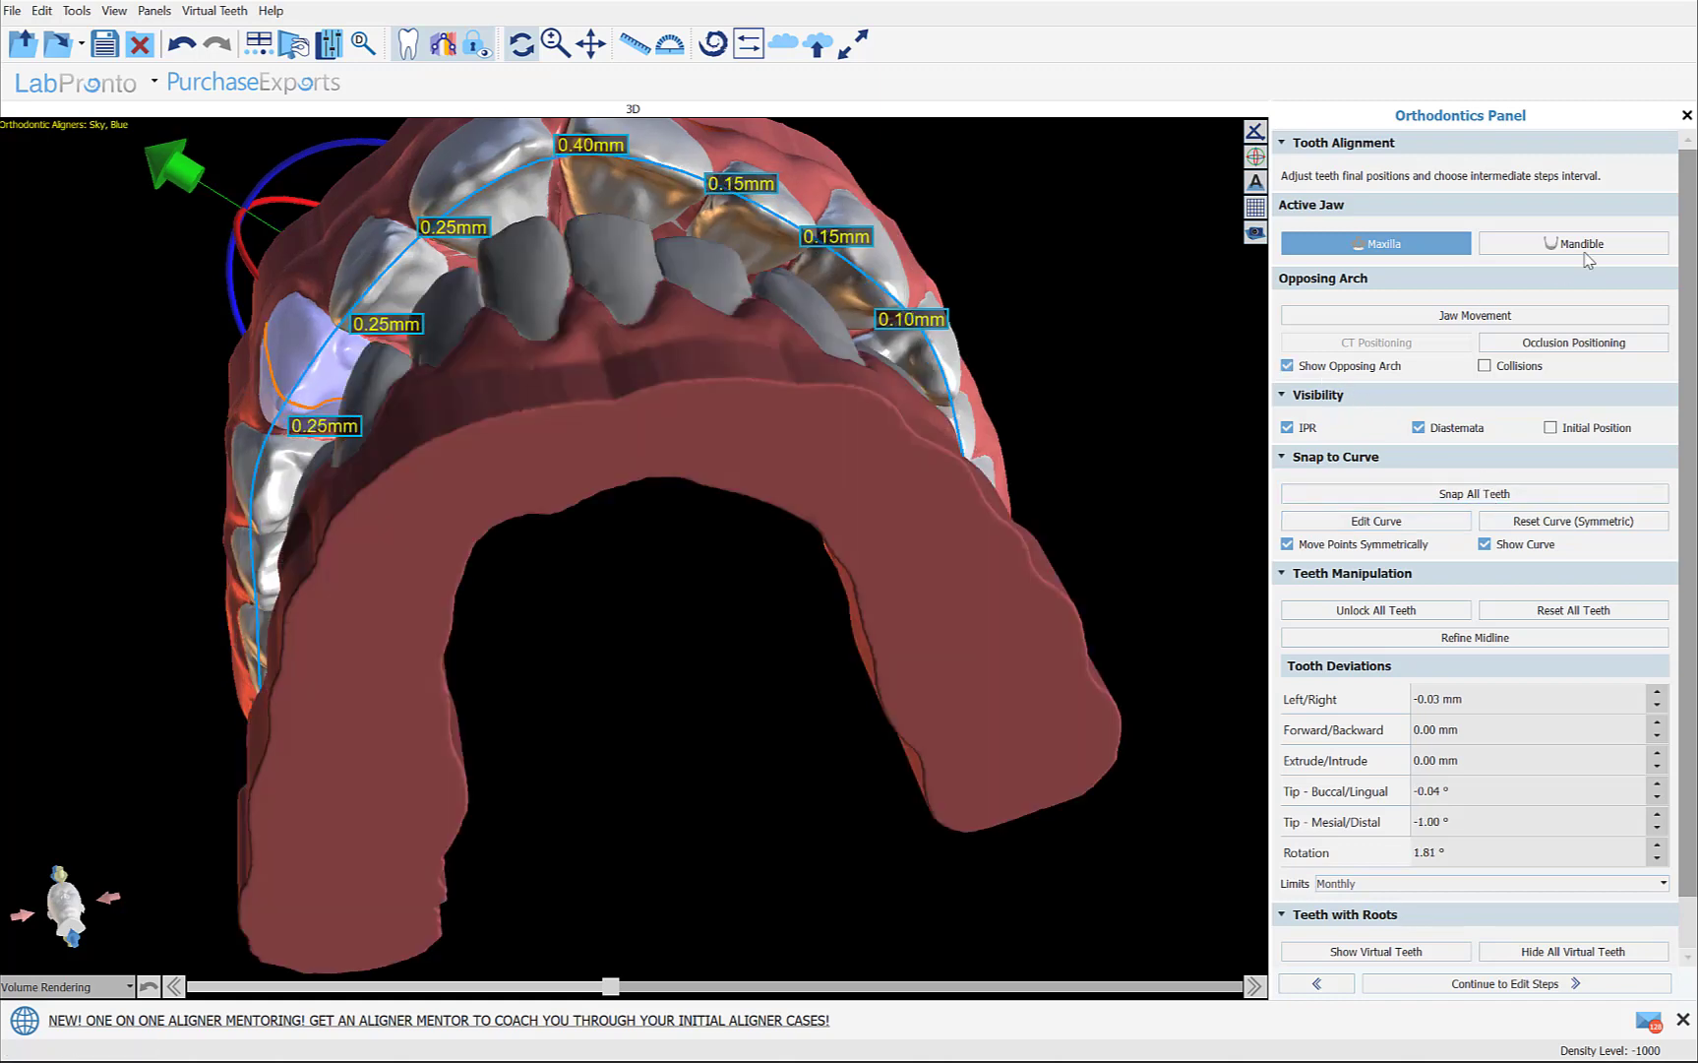
# - Make the mandible the active jaw and snap all its teeth to its curve
pyautogui.click(1569, 246)
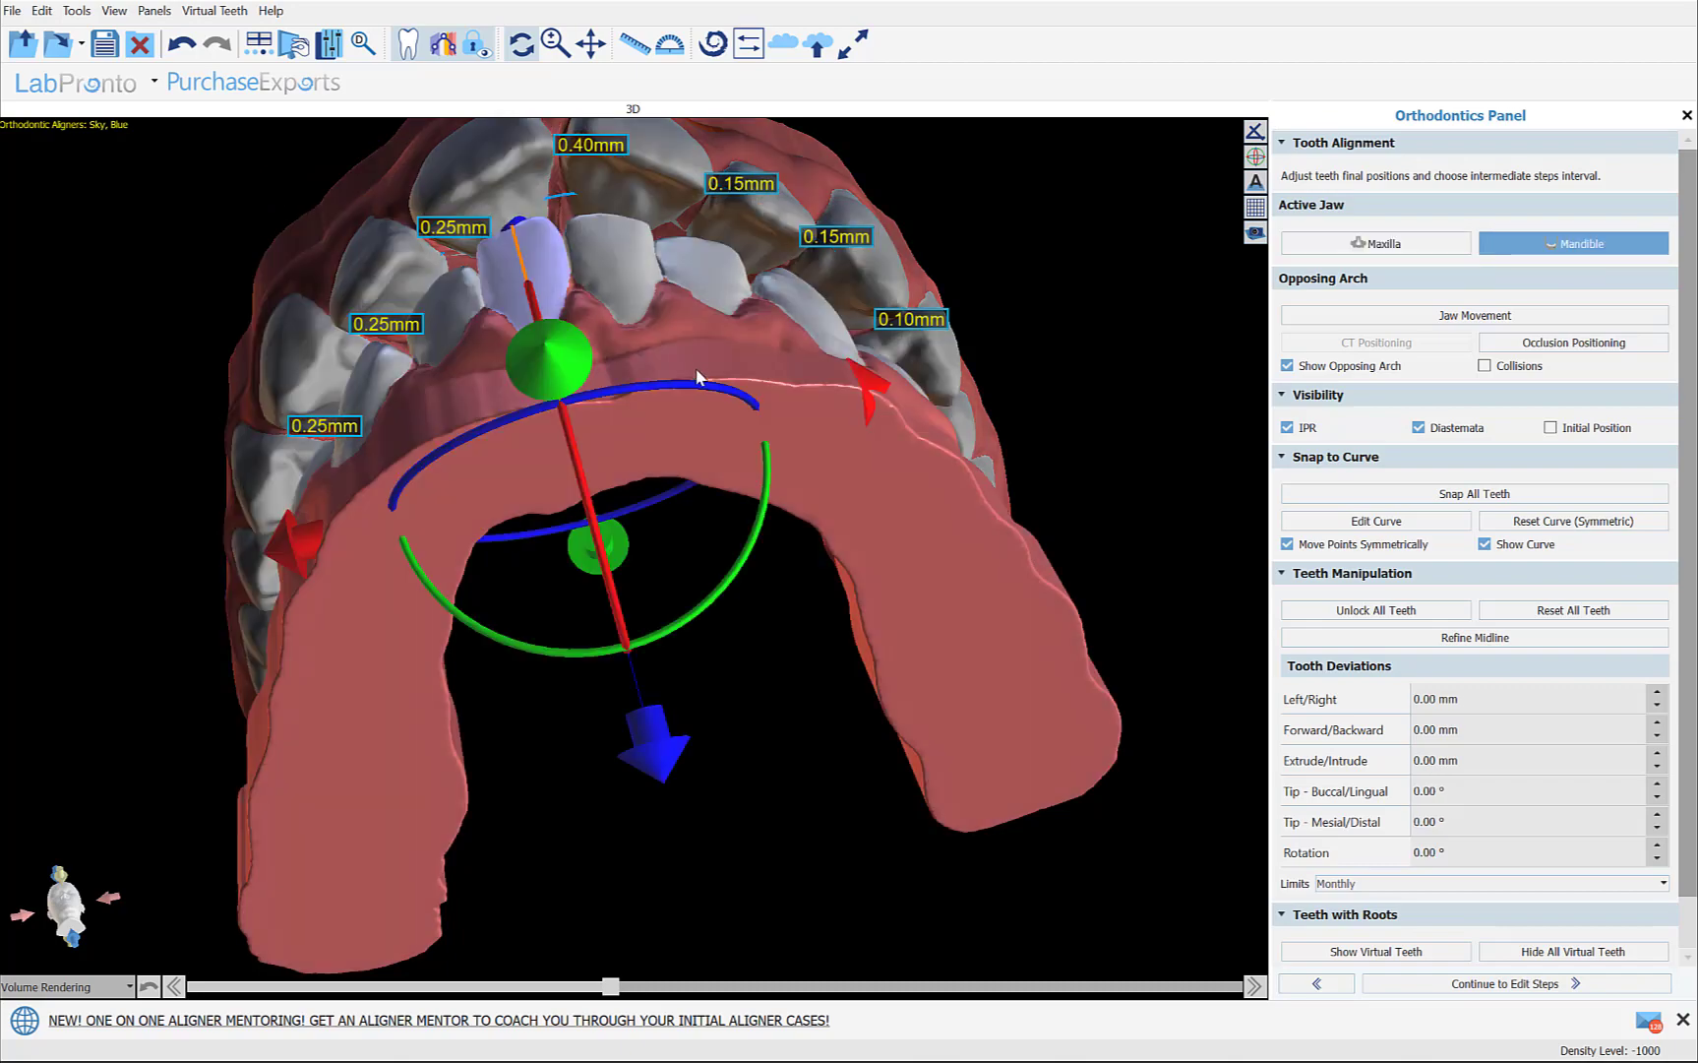
pyautogui.moveTo(228, 203); pyautogui.dragTo(340, 419)
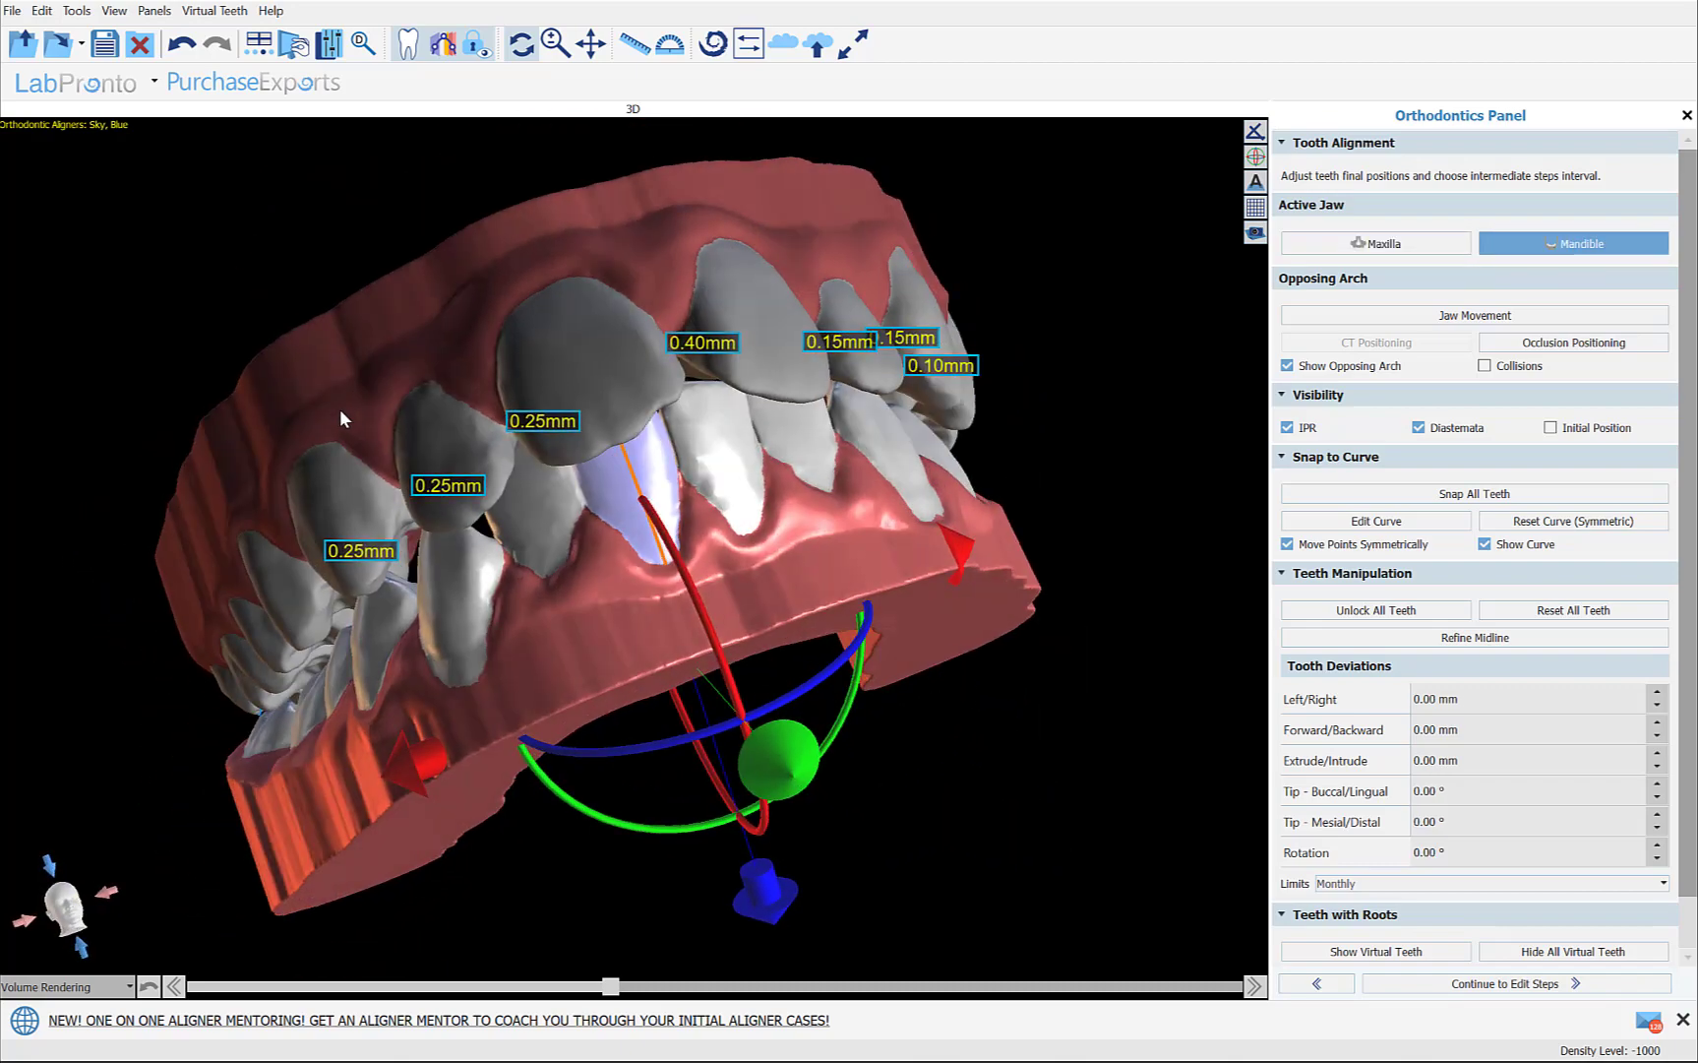
pyautogui.click(1473, 502)
pyautogui.moveTo(1152, 850); pyautogui.dragTo(1094, 806)
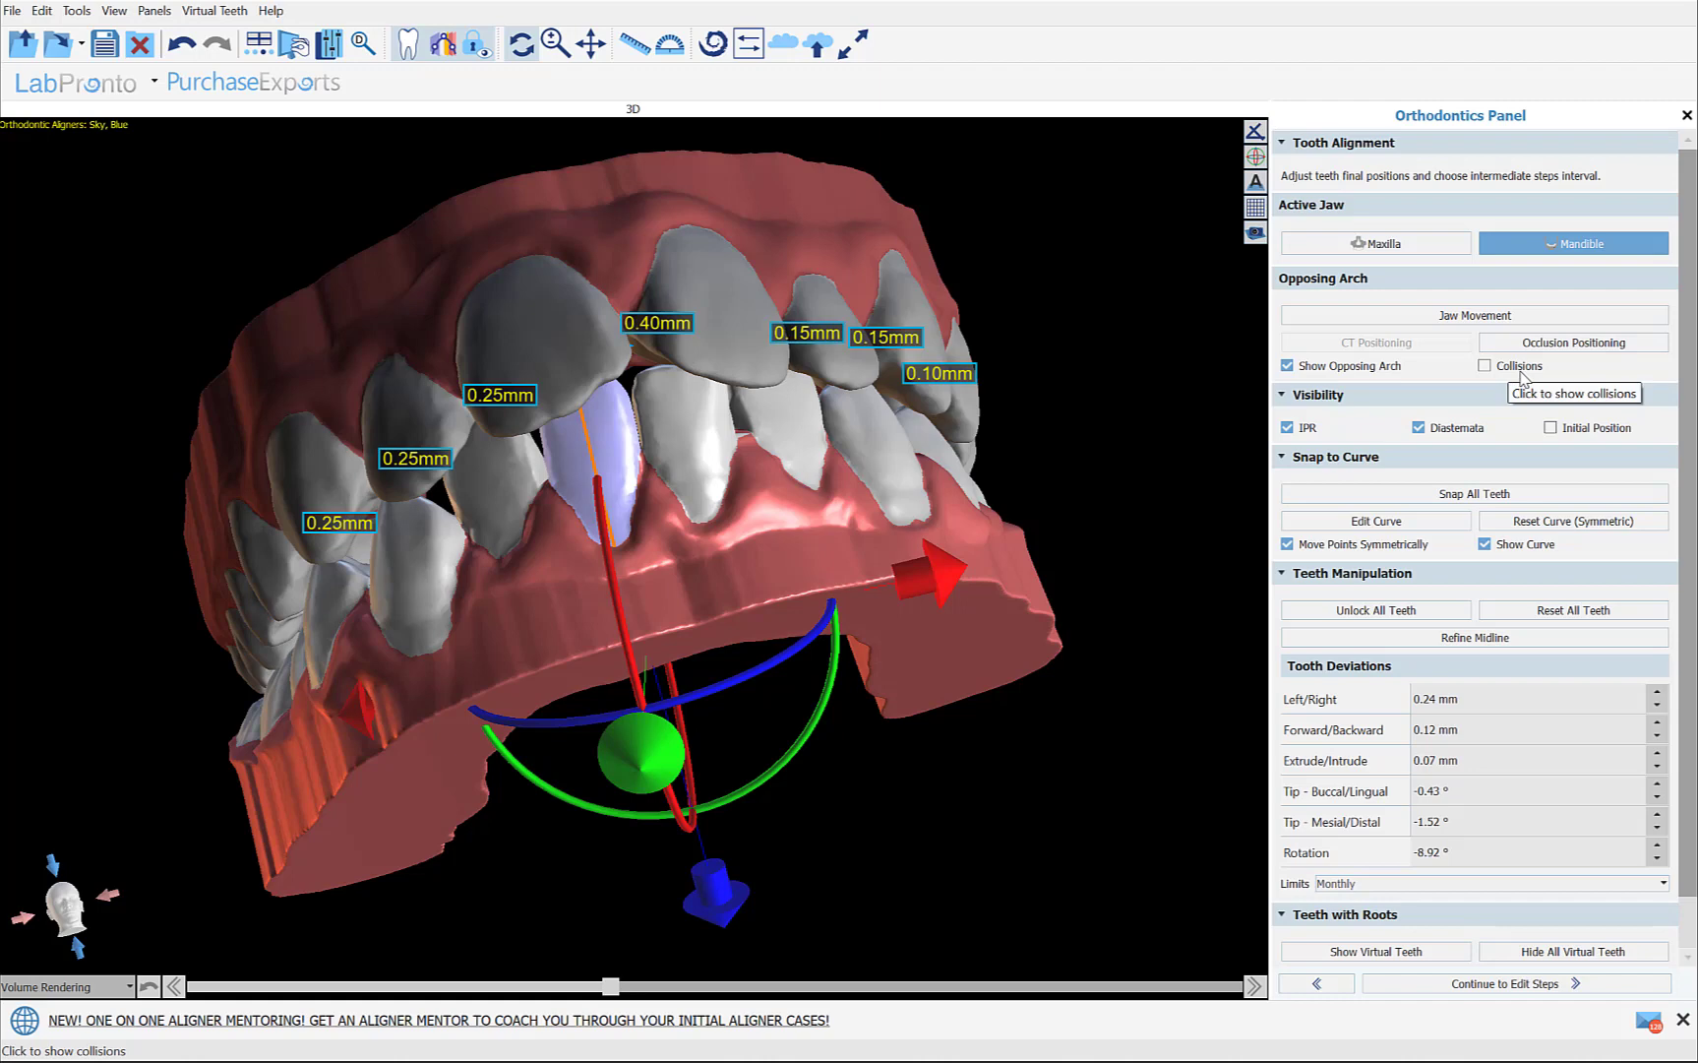
pyautogui.hotkey('ctrl', 'z')
pyautogui.moveTo(131, 678); pyautogui.dragTo(151, 753)
pyautogui.moveTo(955, 793); pyautogui.dragTo(910, 824)
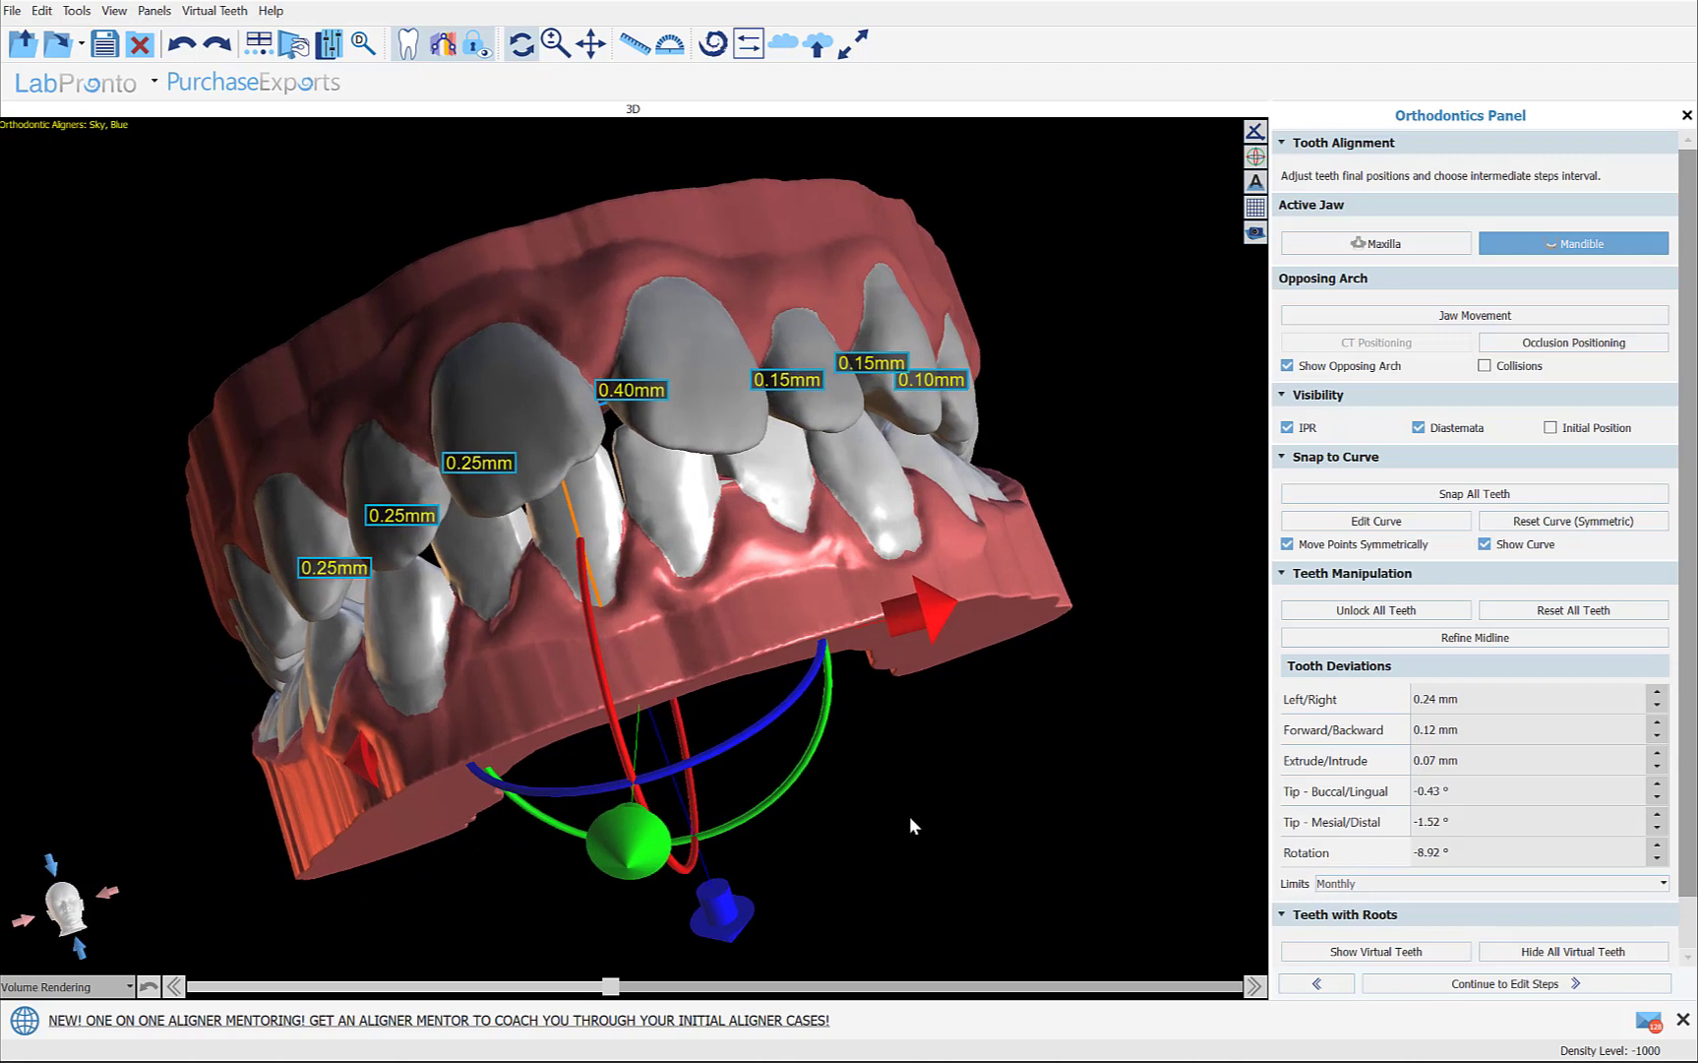
# - Show the virtual tooth with root for LL1 on the mandible, examine it, and hide it again
pyautogui.rightClick(675, 495)
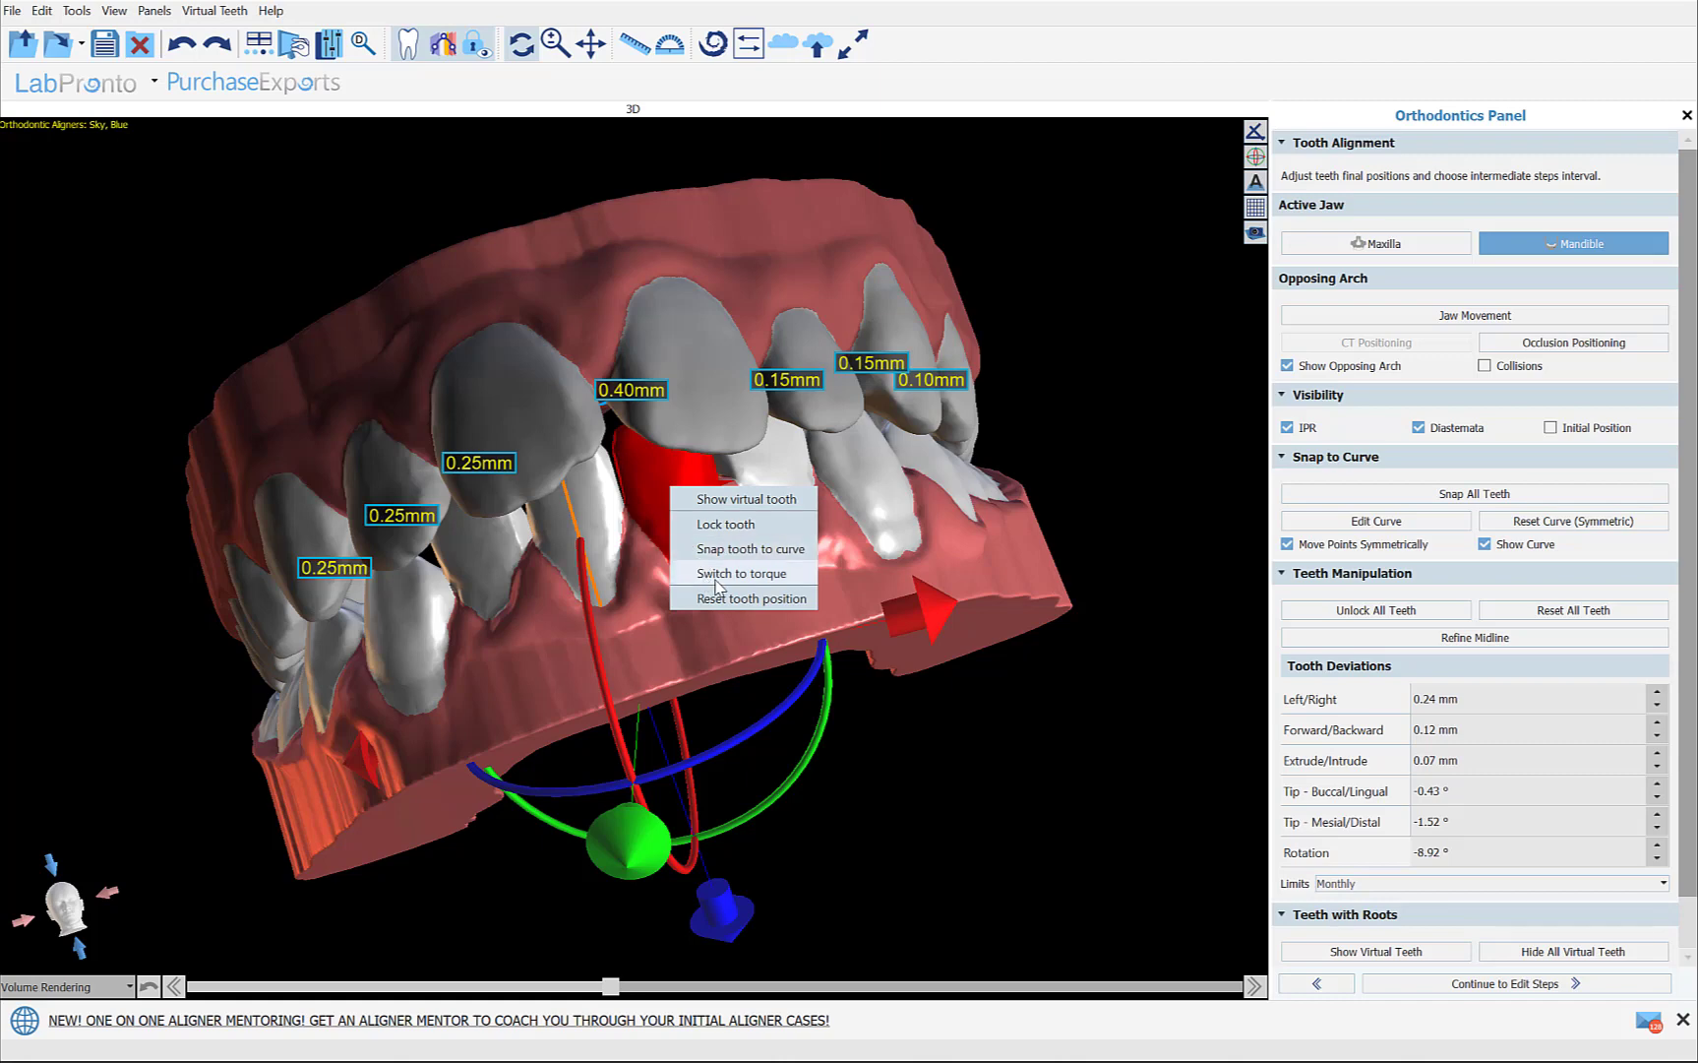
pyautogui.click(746, 499)
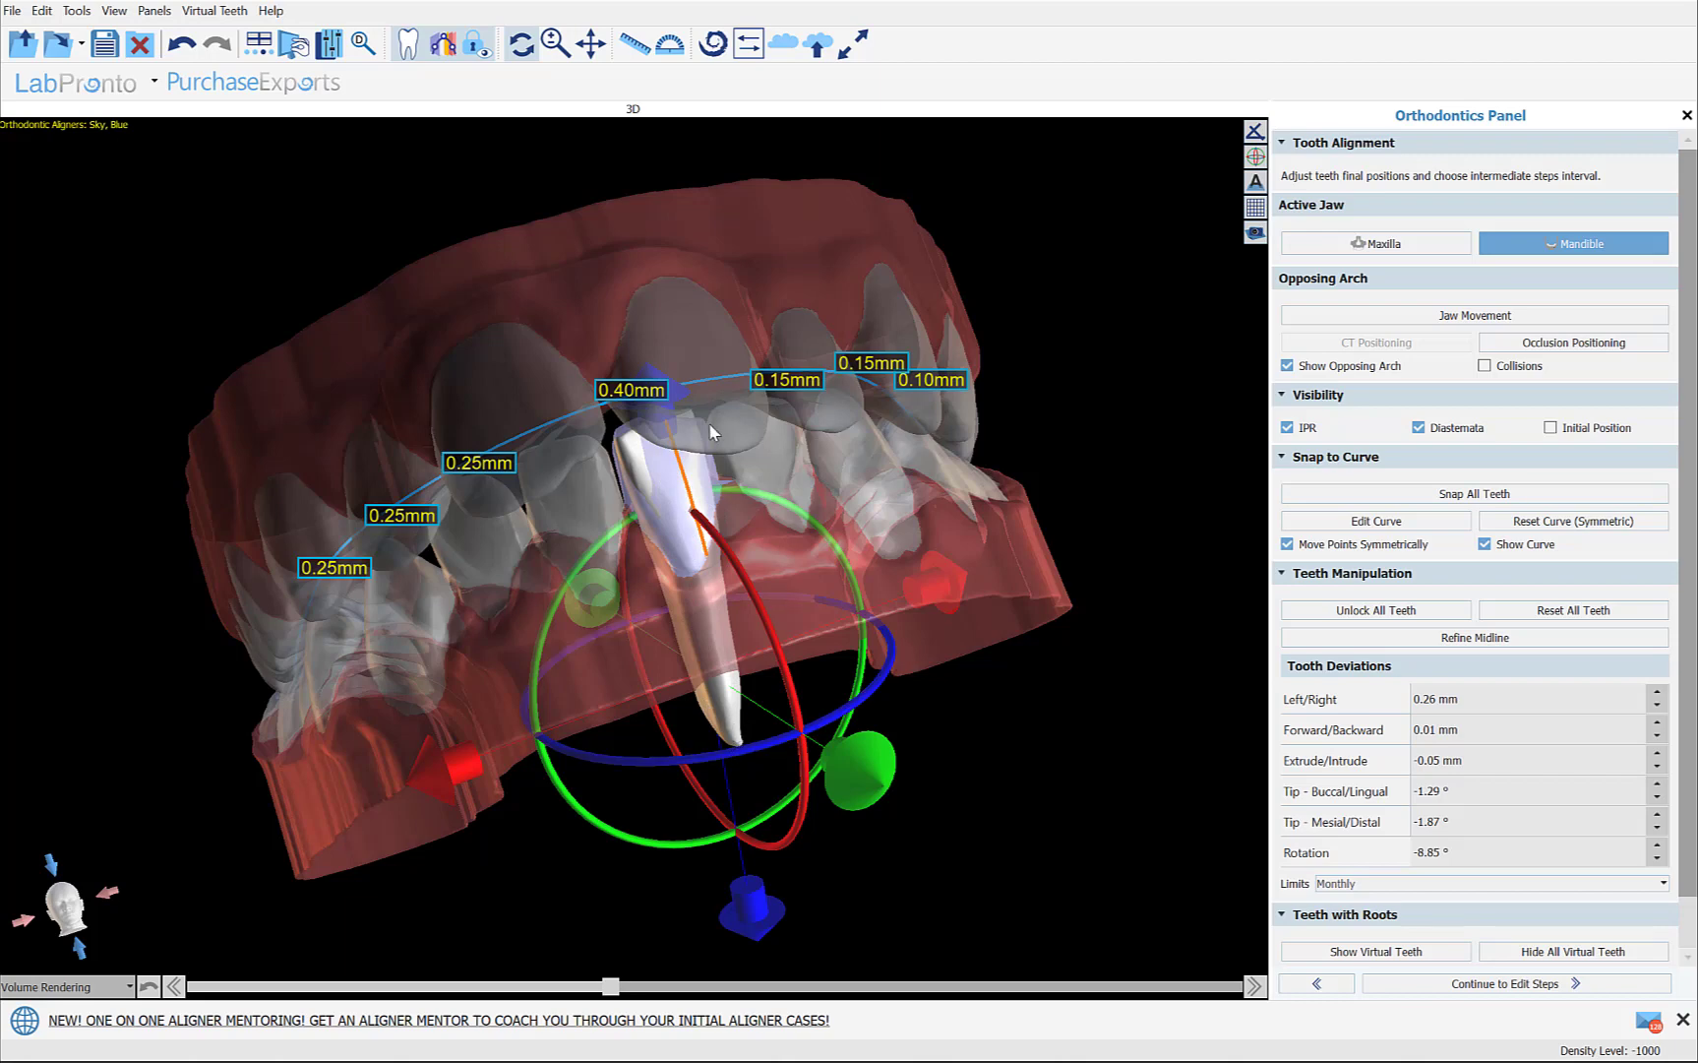
pyautogui.moveTo(1121, 385)
pyautogui.mouseDown()
pyautogui.moveTo(1024, 447)
pyautogui.moveTo(1116, 418)
pyautogui.mouseUp()
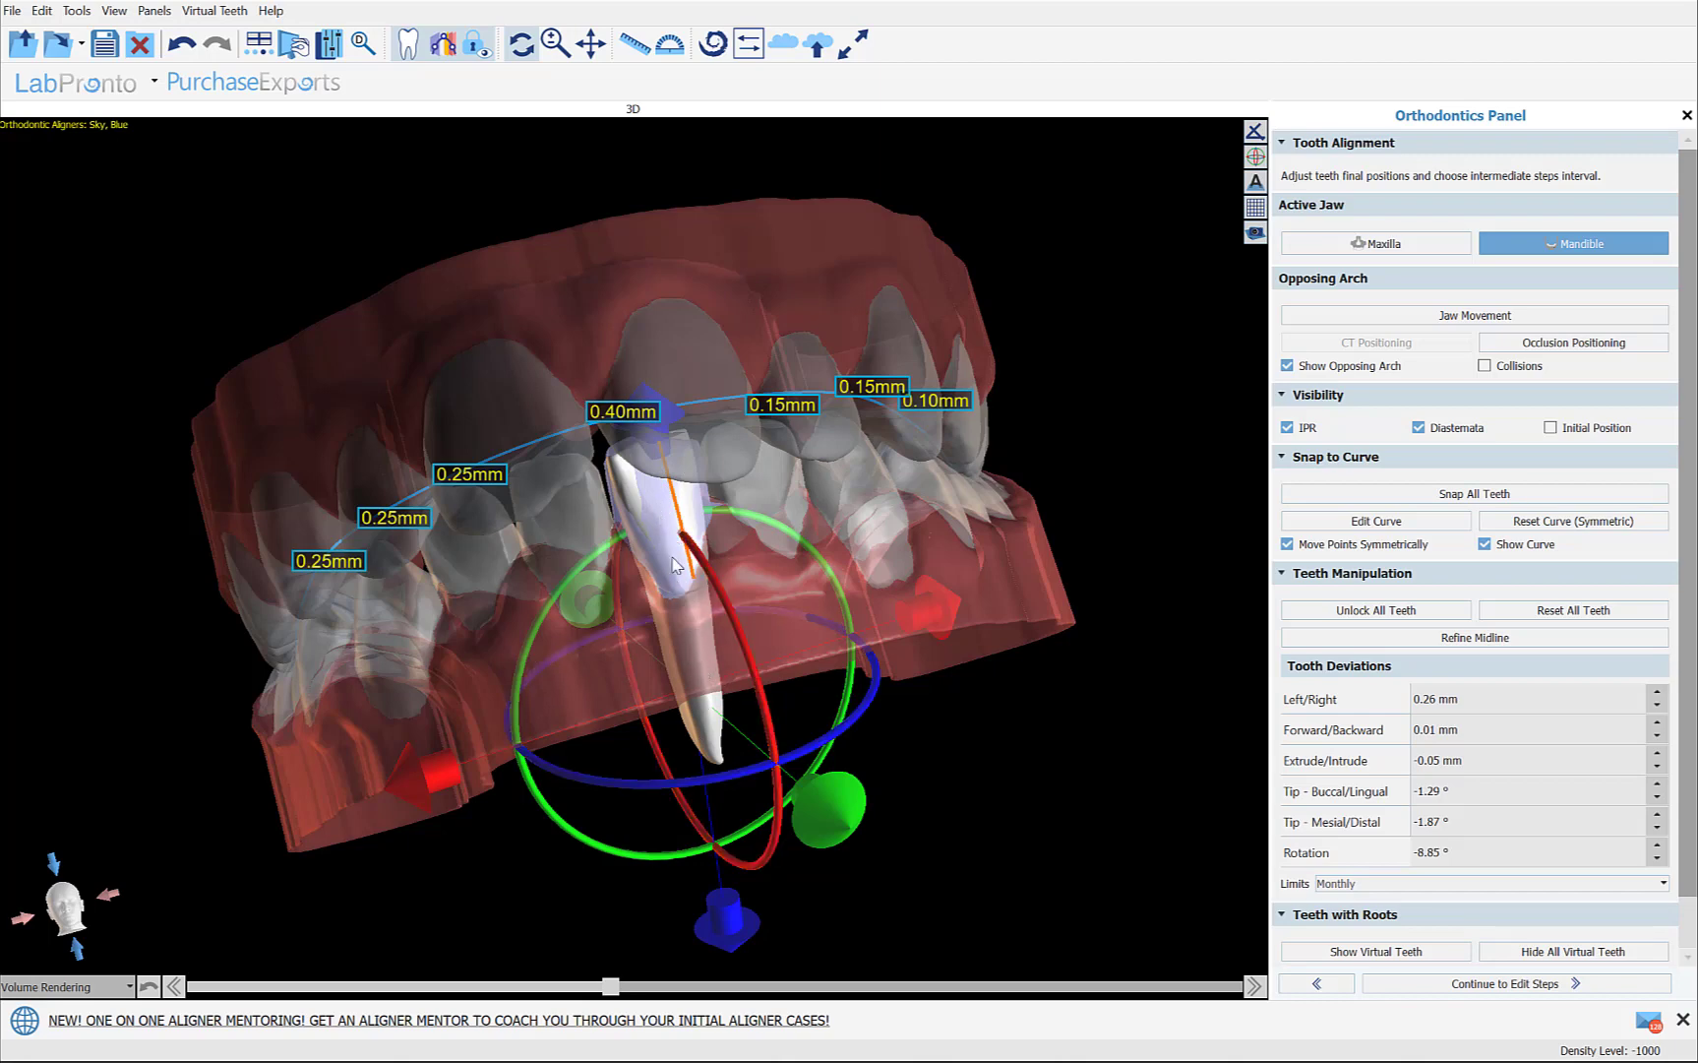
pyautogui.rightClick(669, 509)
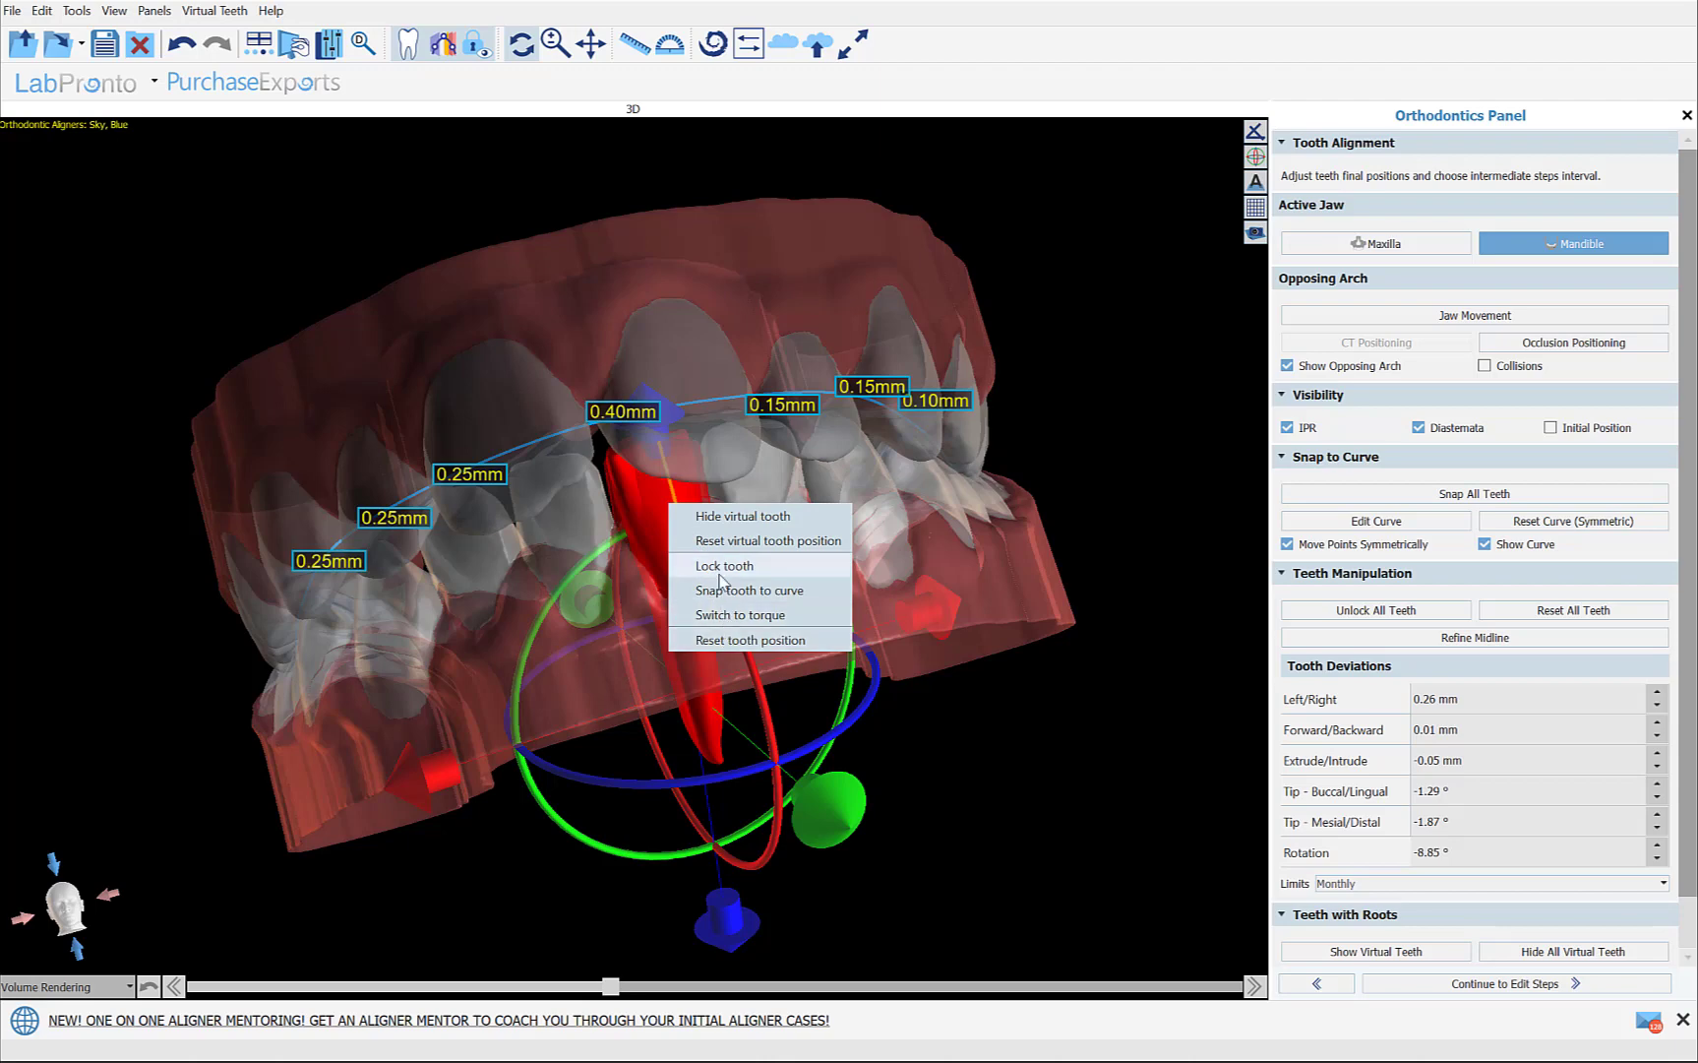
pyautogui.click(721, 522)
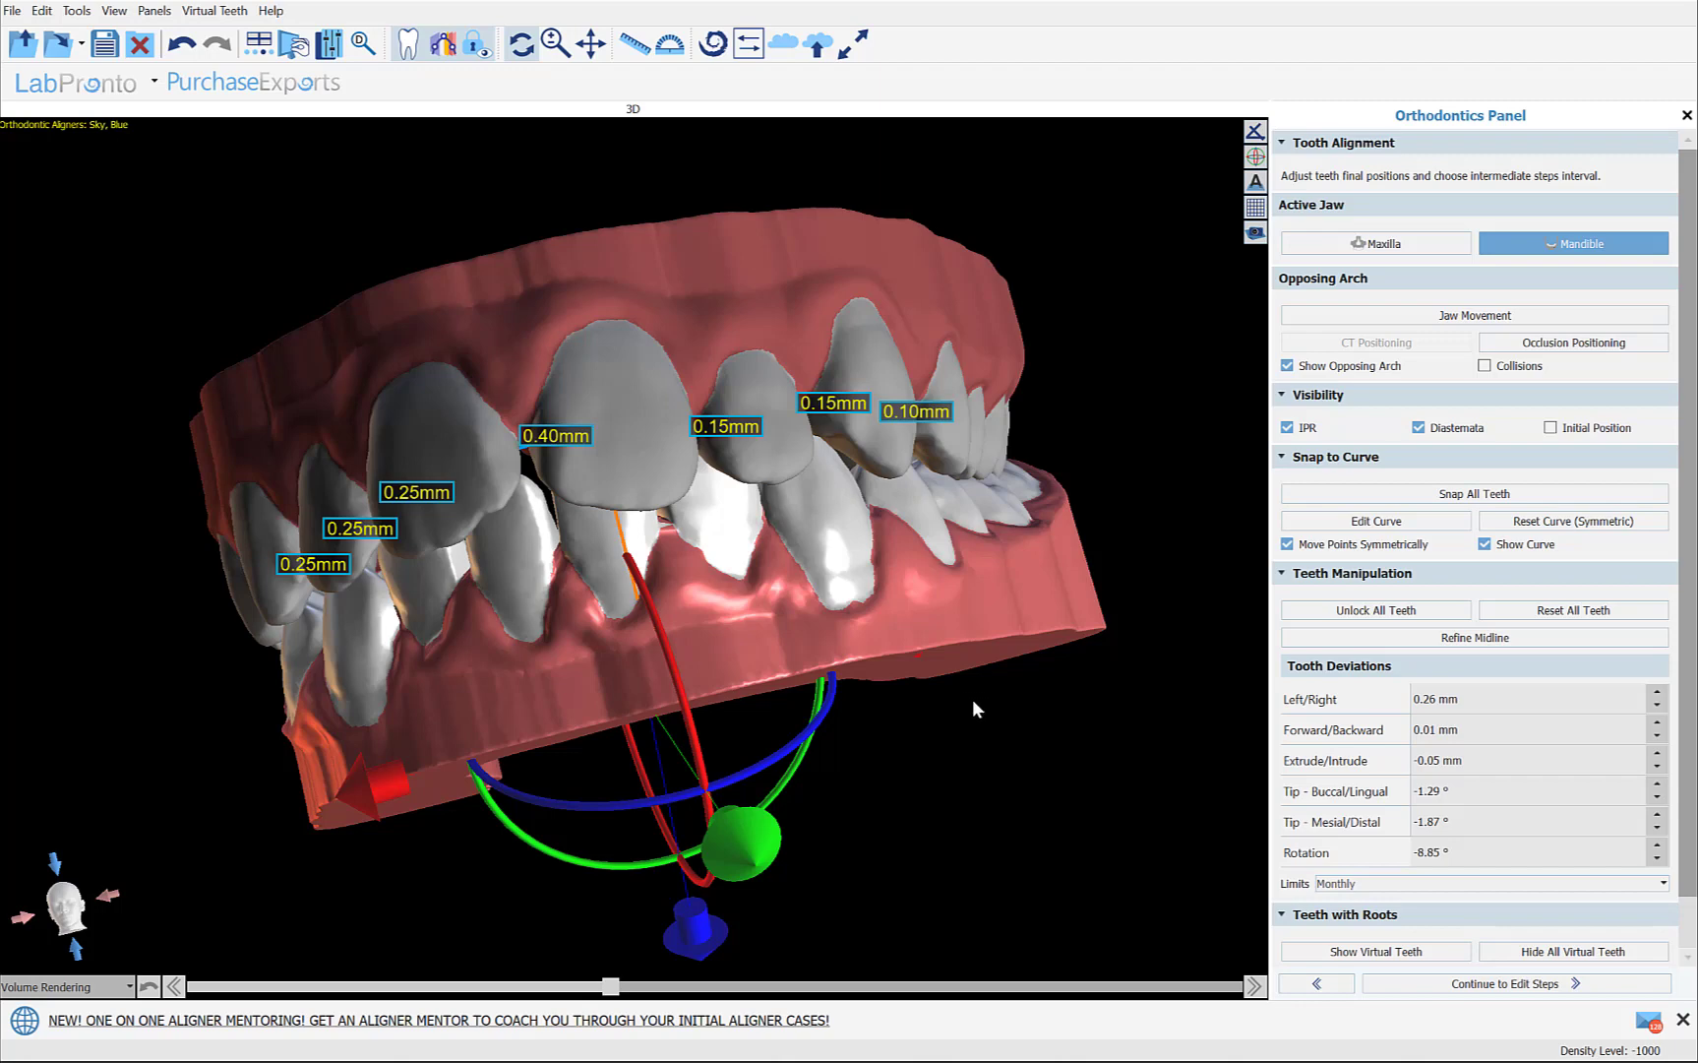
# - Continue to edit steps and review the movement steps of teeth LL1, UL1 and UL2
pyautogui.click(1480, 985)
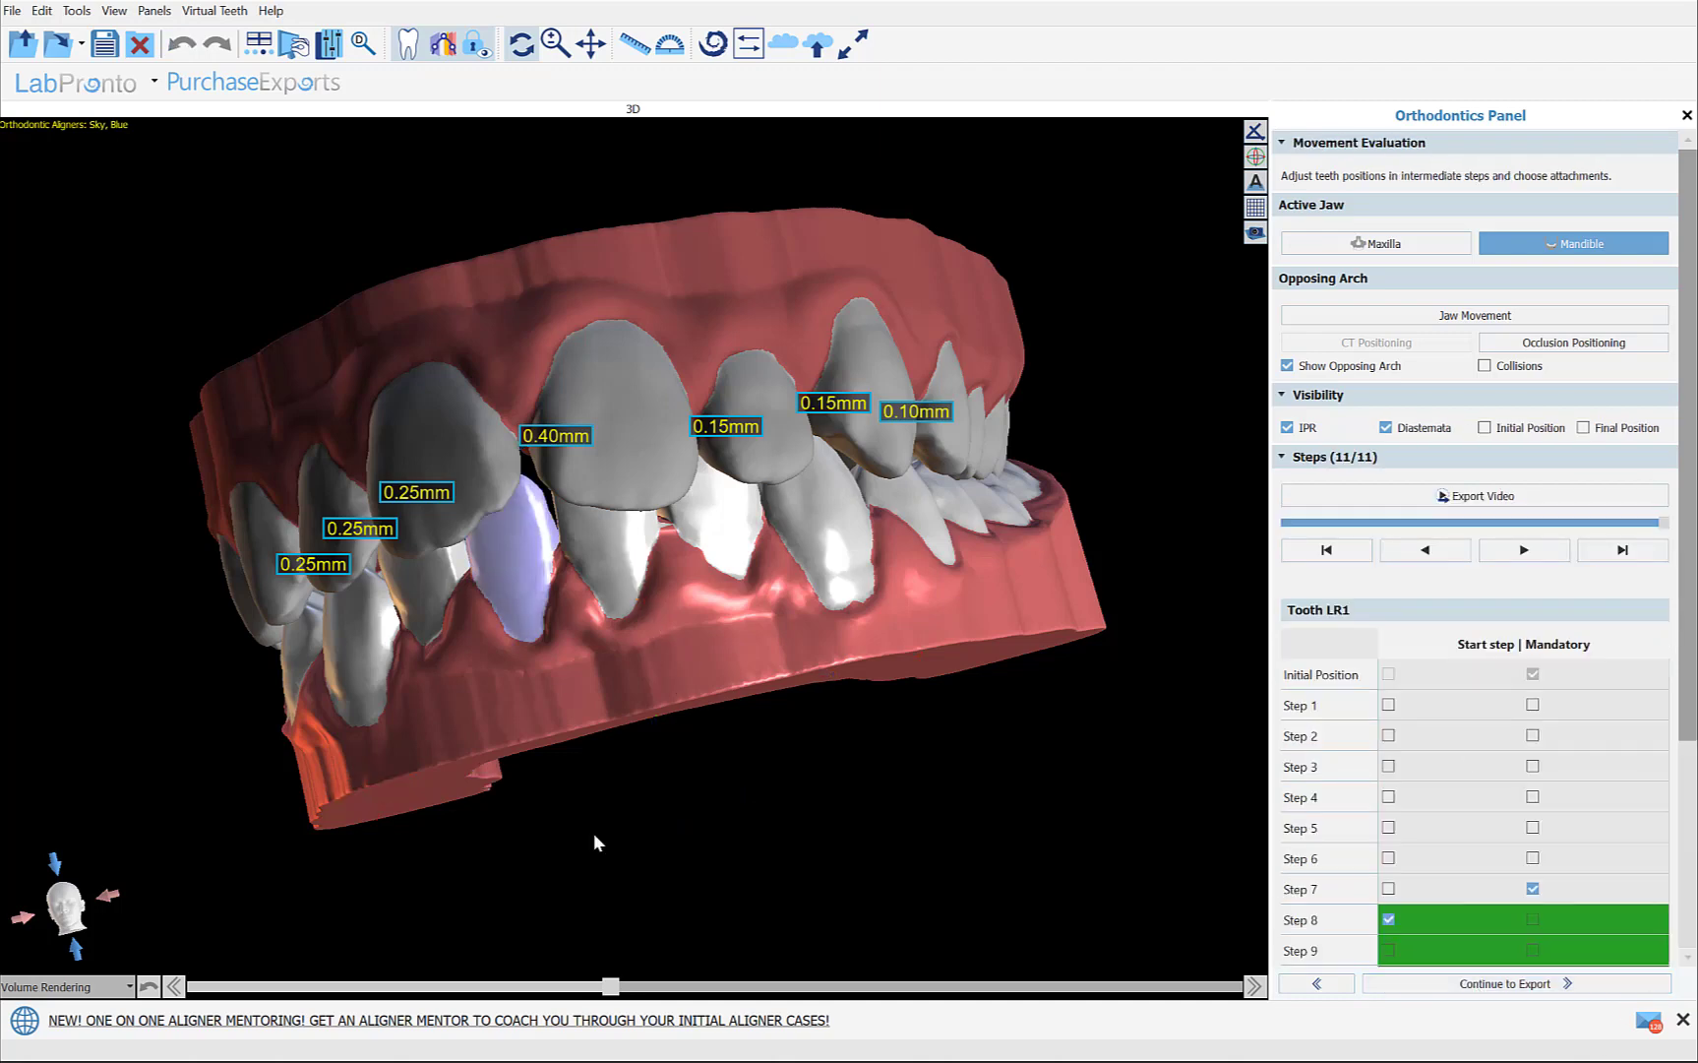
pyautogui.moveTo(1180, 766); pyautogui.dragTo(1135, 720)
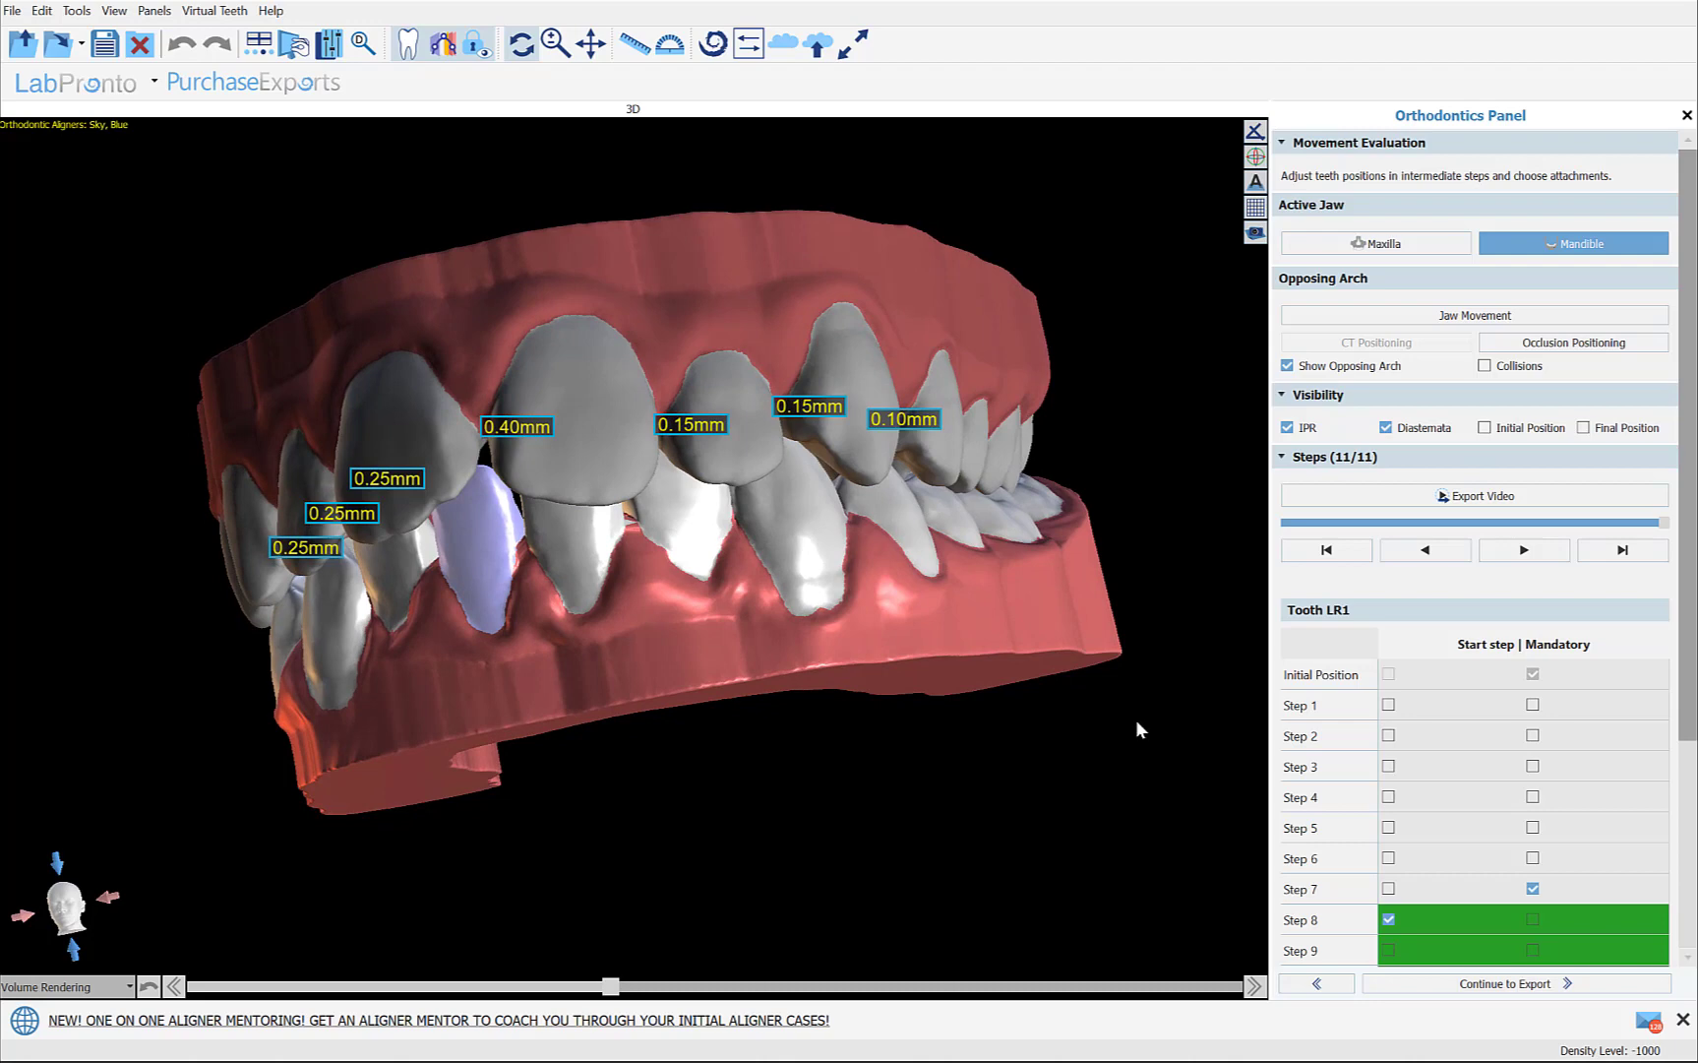
pyautogui.moveTo(1663, 524)
pyautogui.mouseDown()
pyautogui.moveTo(1281, 516)
pyautogui.moveTo(1689, 519)
pyautogui.mouseUp()
pyautogui.click(603, 565)
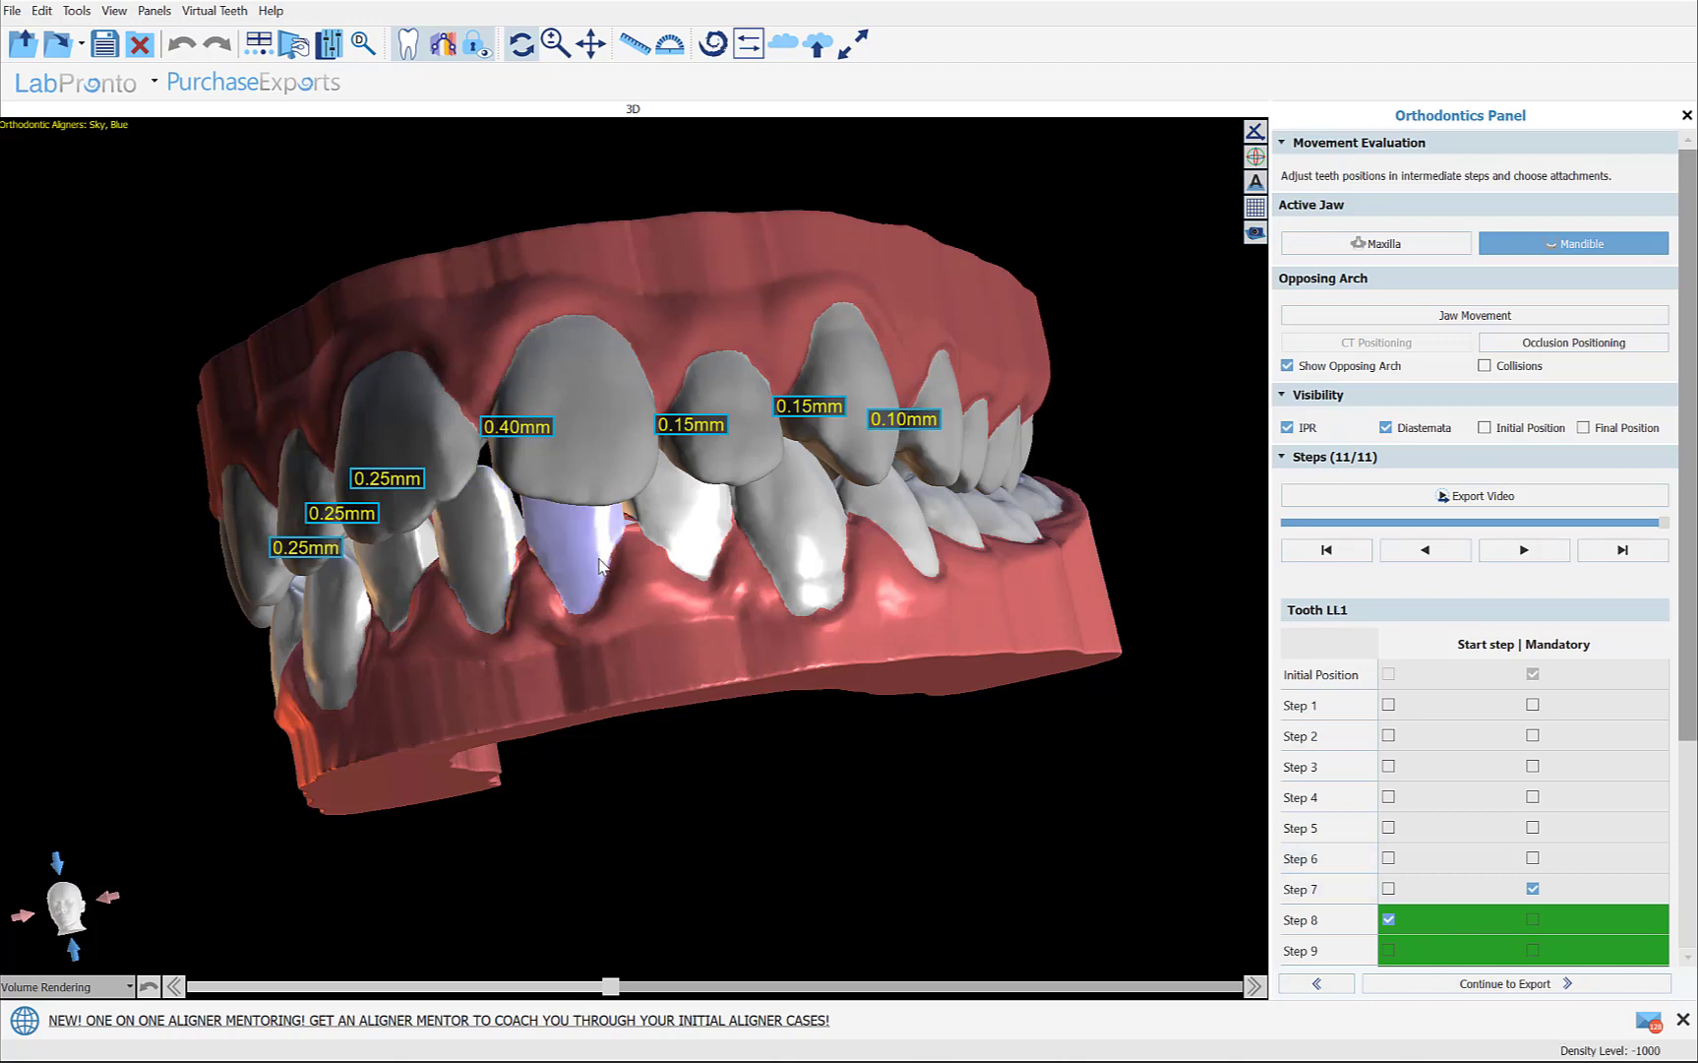
pyautogui.click(605, 443)
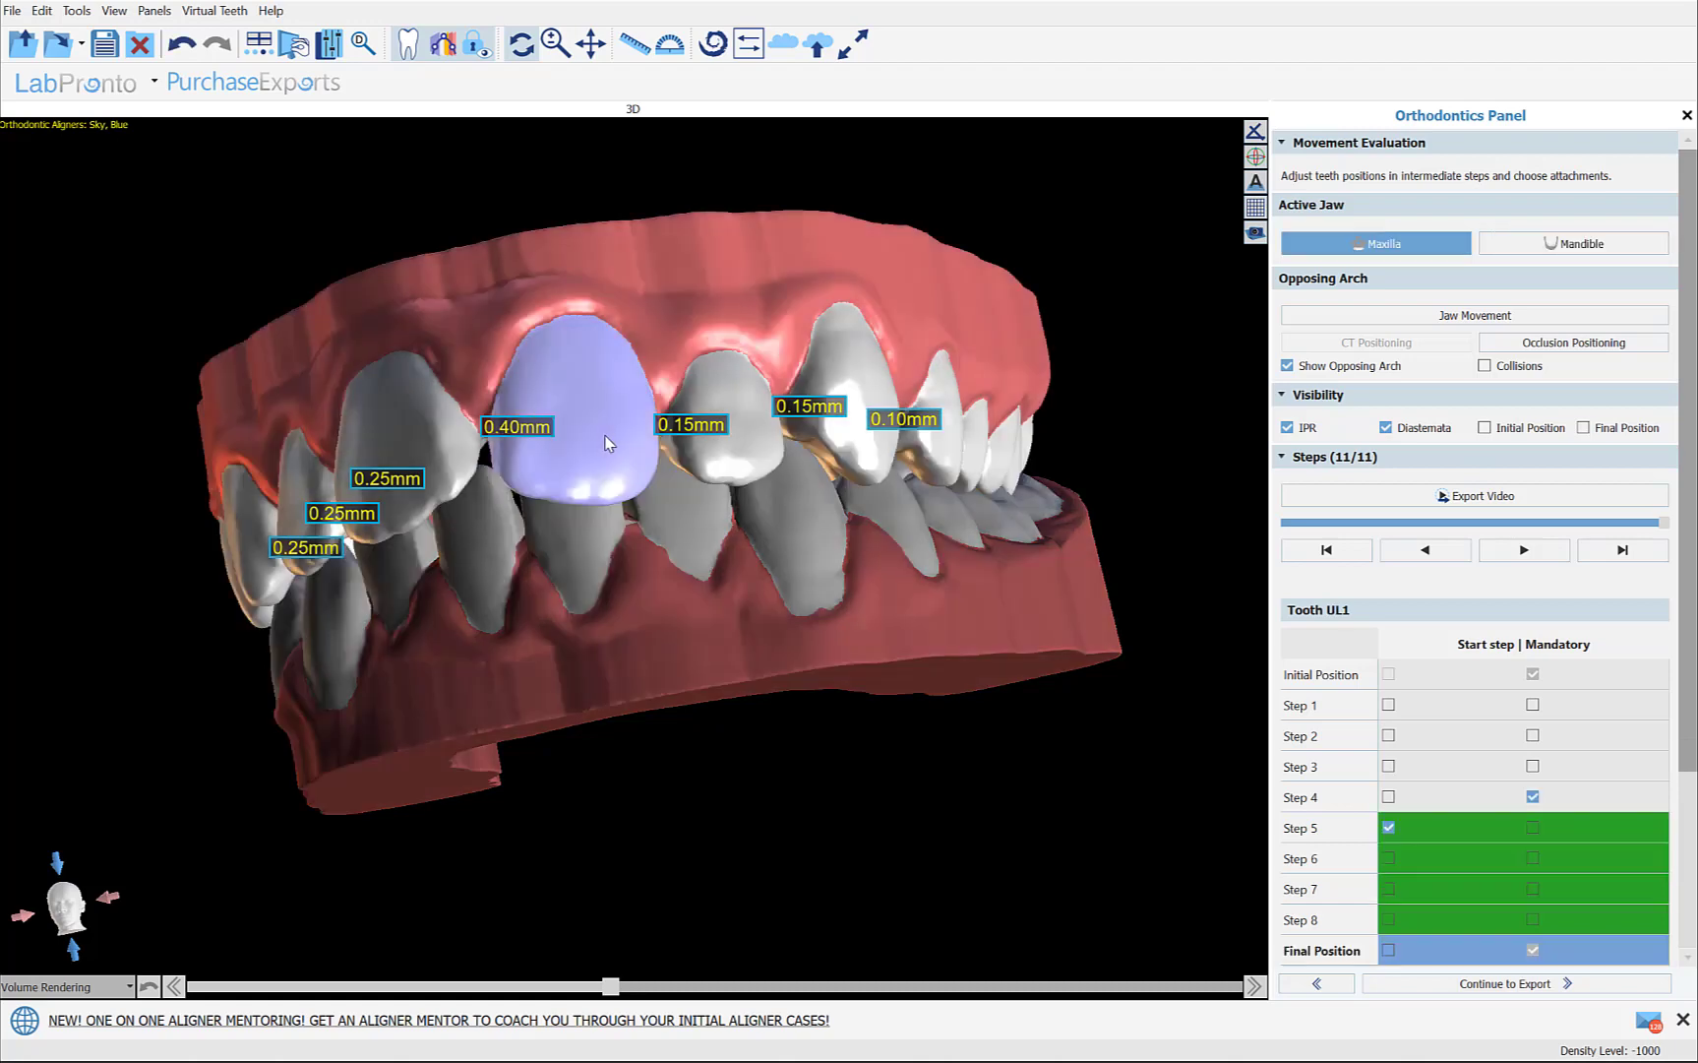
pyautogui.click(743, 448)
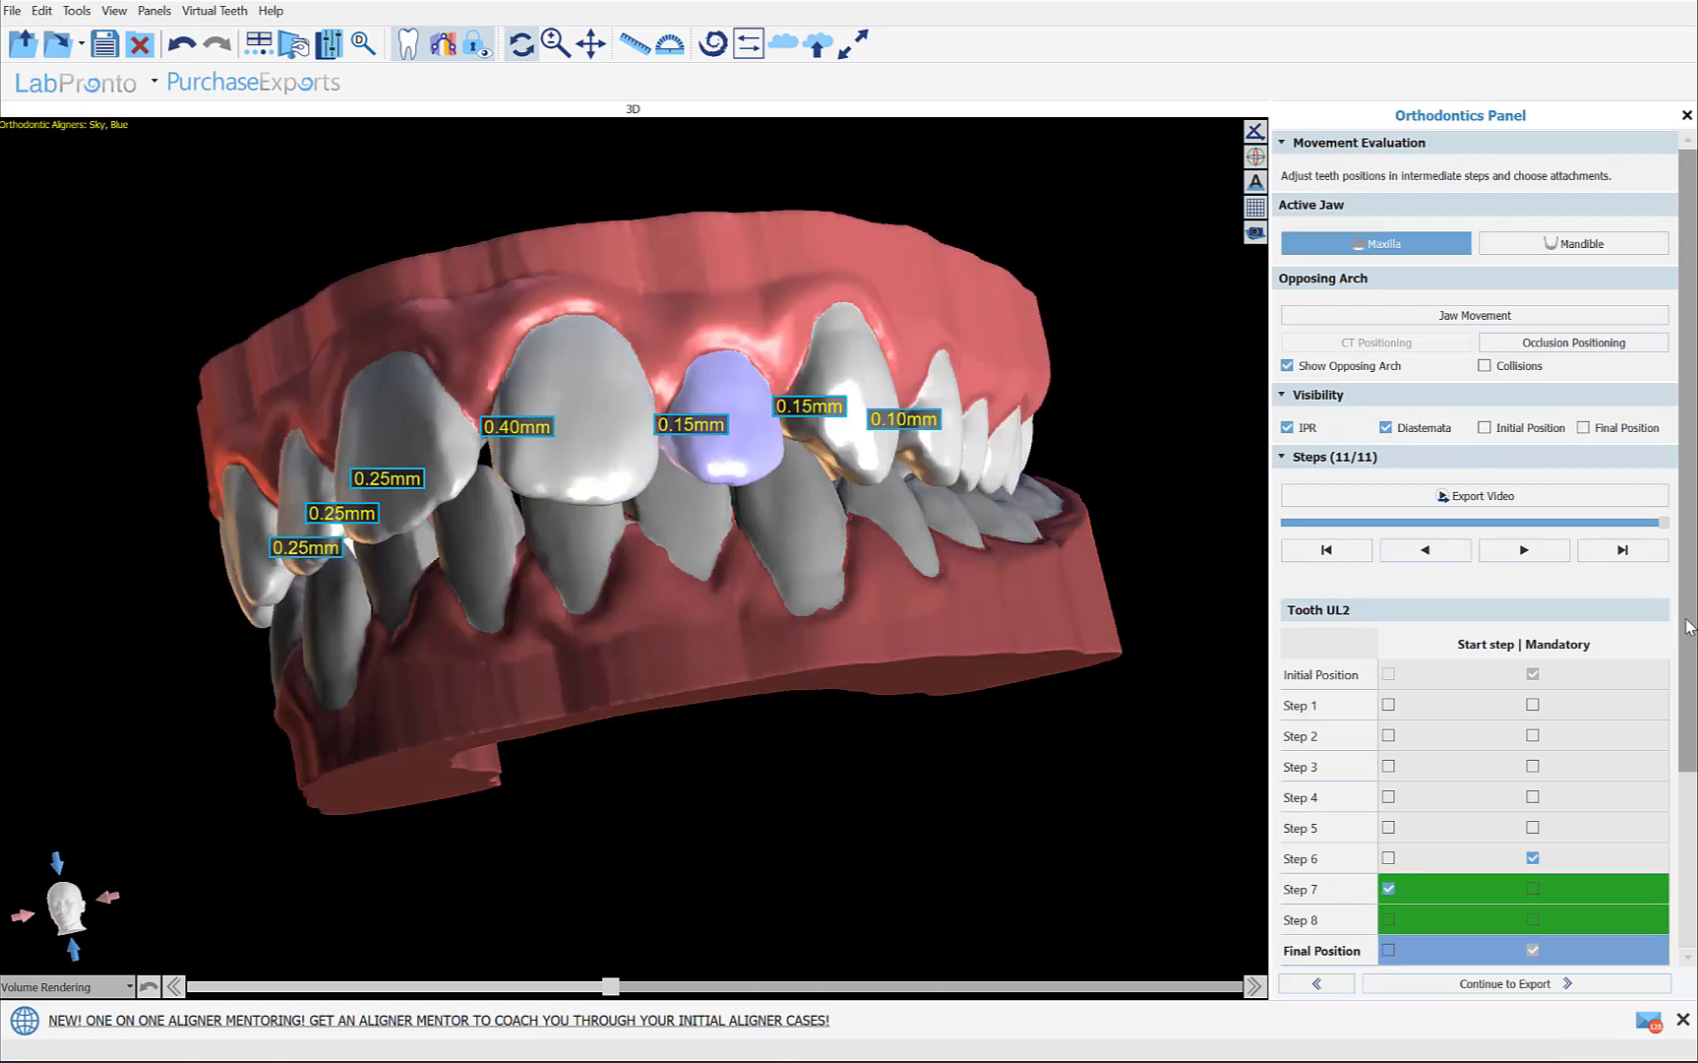
# - Examine the steps plan options for tooth UL1, keeping Least movement move last
pyautogui.scroll(-2, 1692, 700)
pyautogui.scroll(-1, 1692, 700)
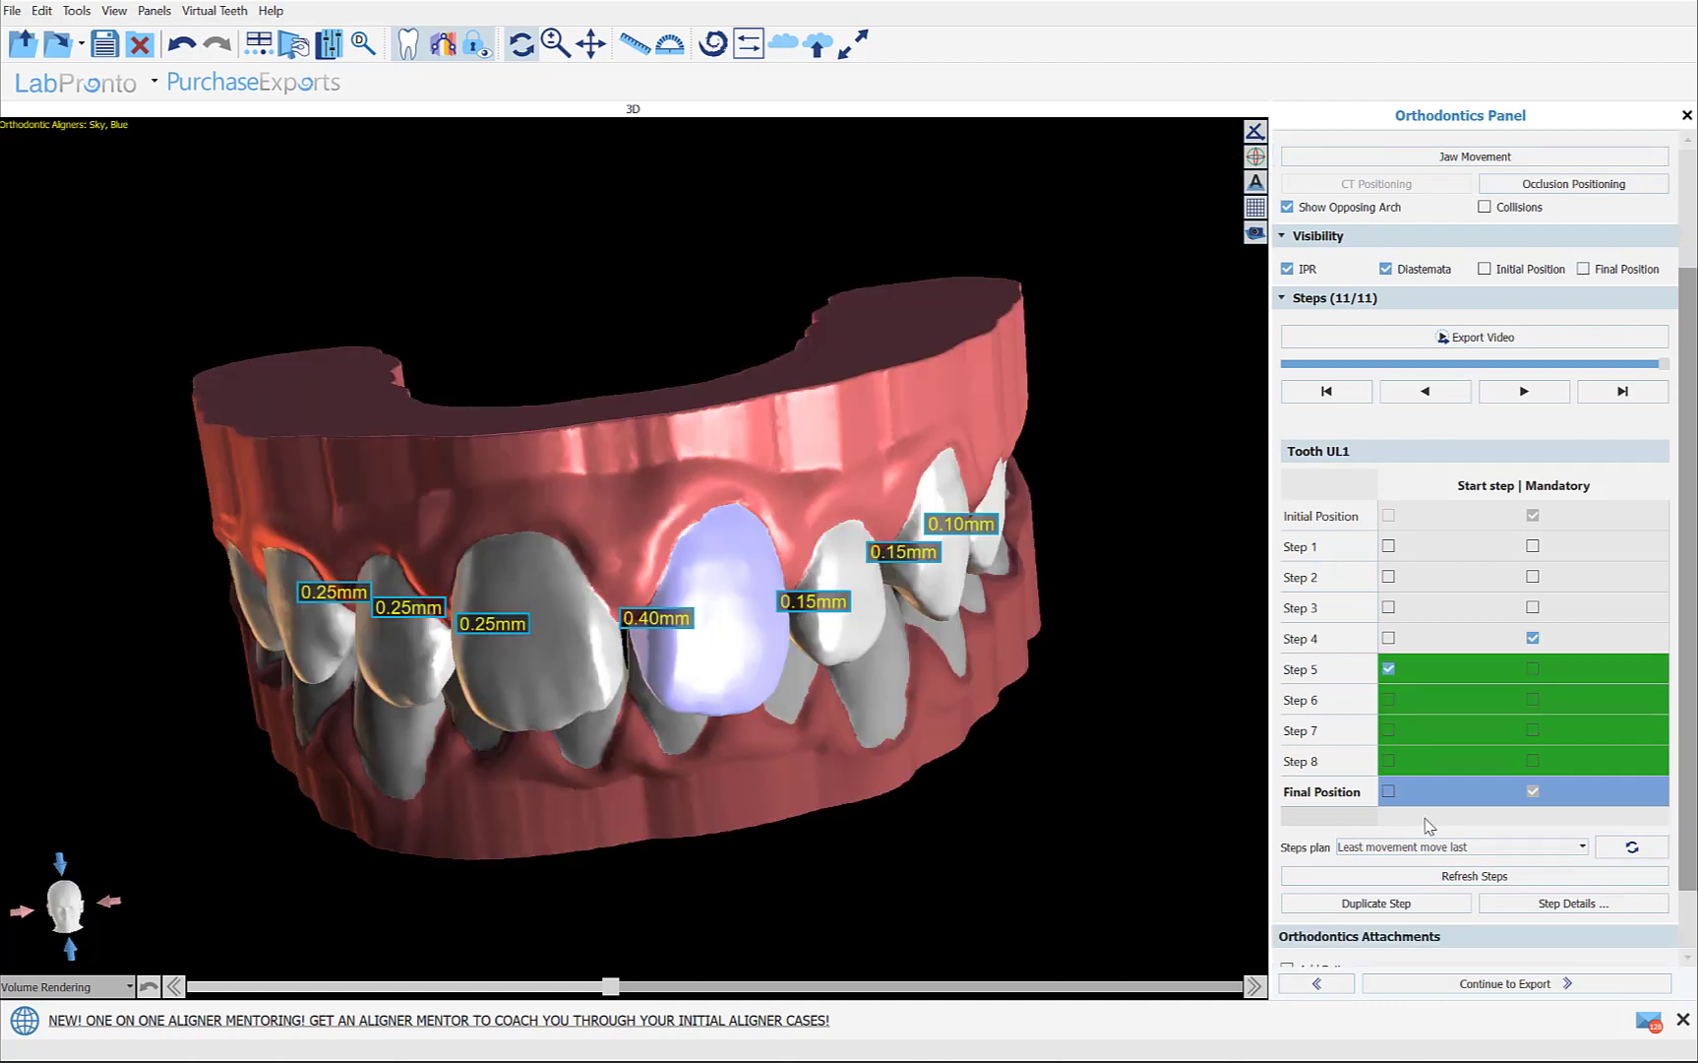
pyautogui.click(1444, 851)
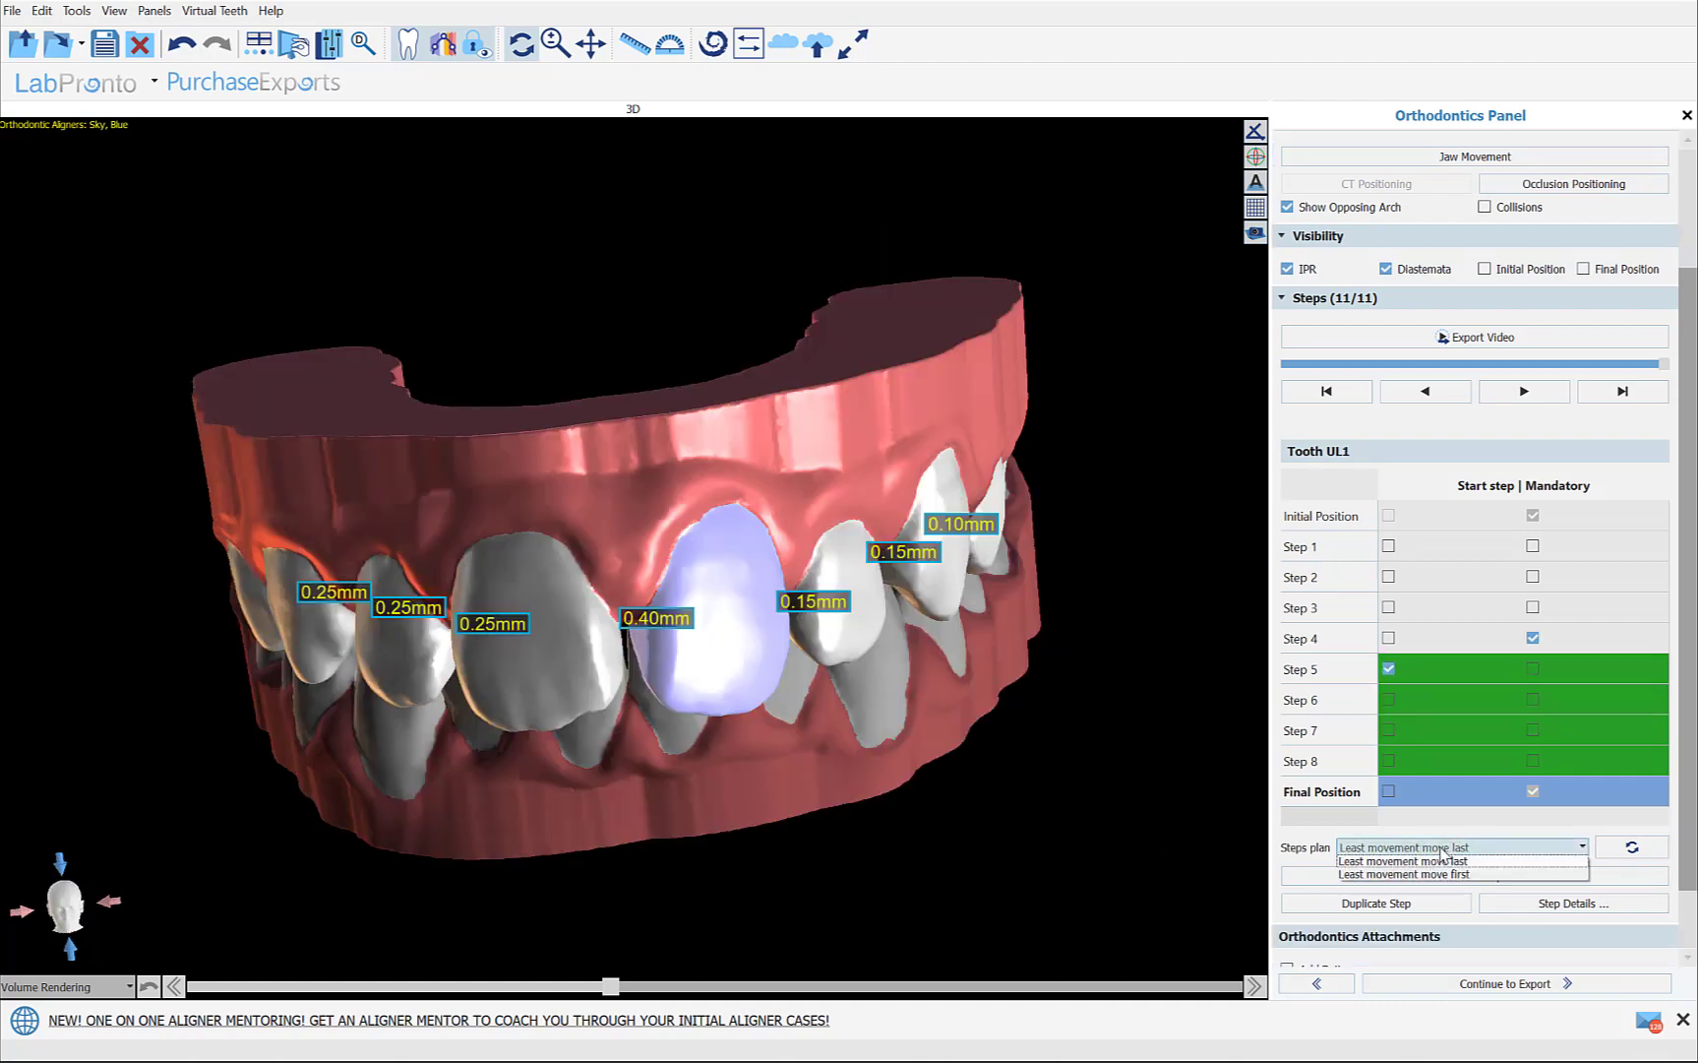
pyautogui.click(1442, 852)
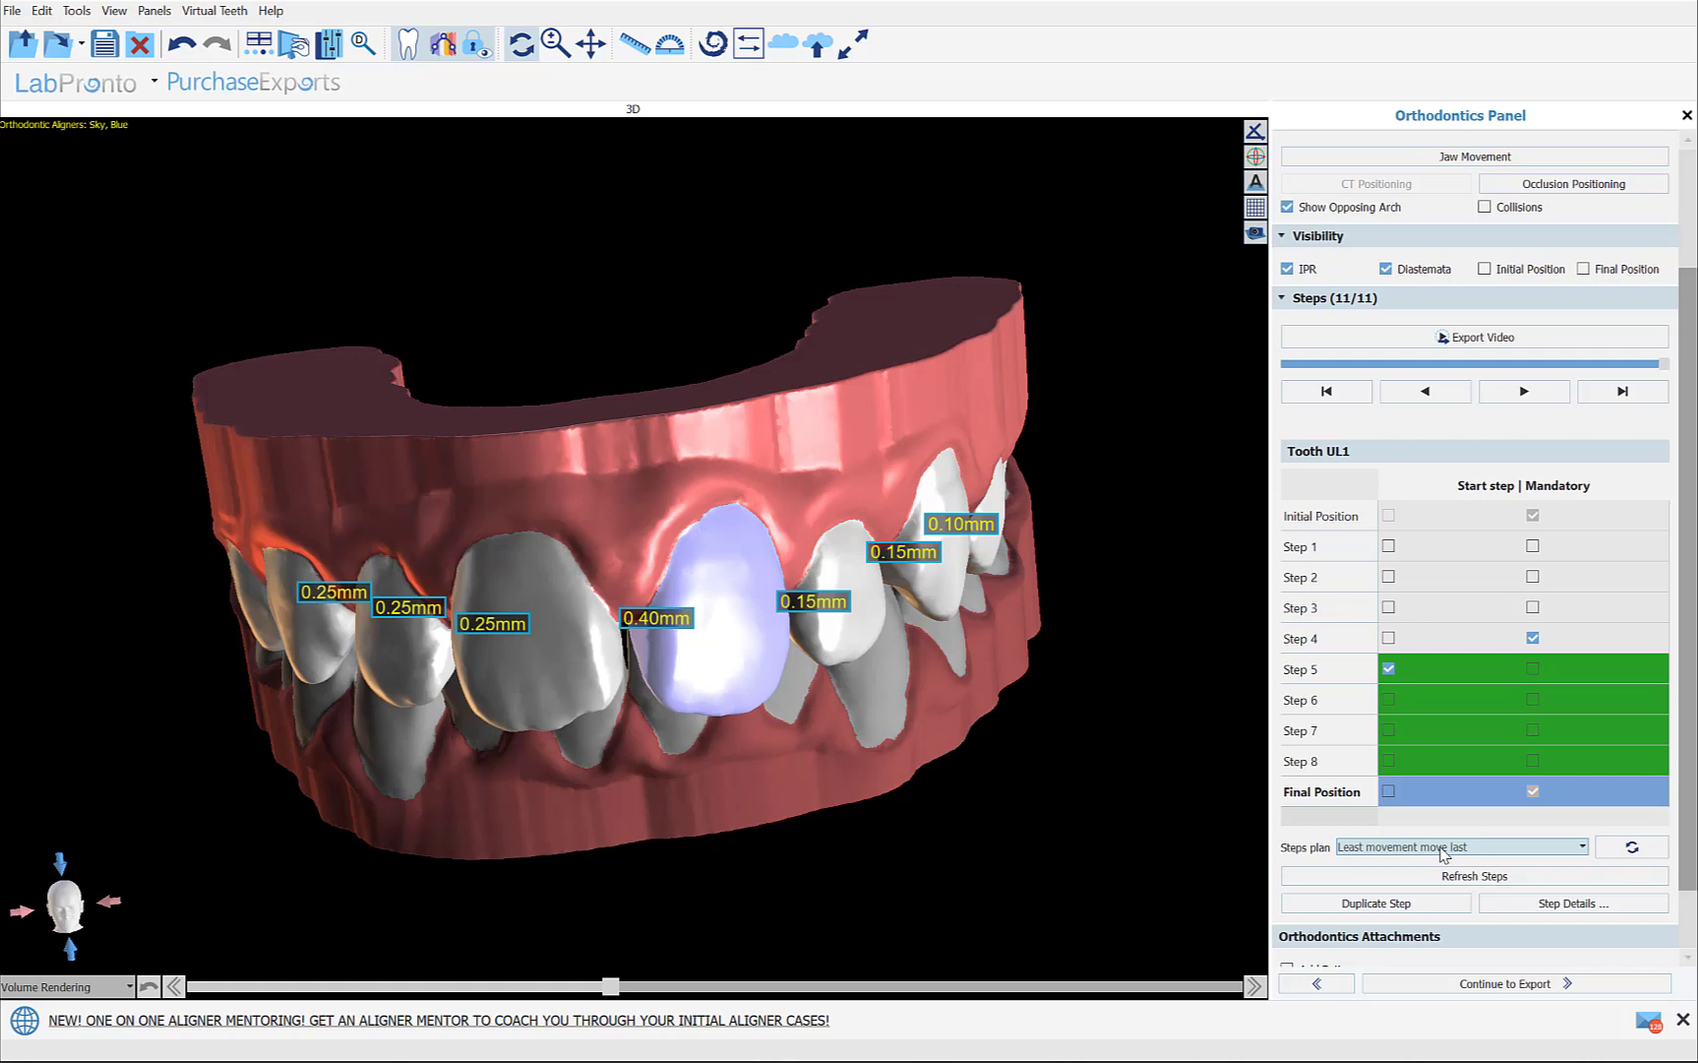
pyautogui.click(1442, 849)
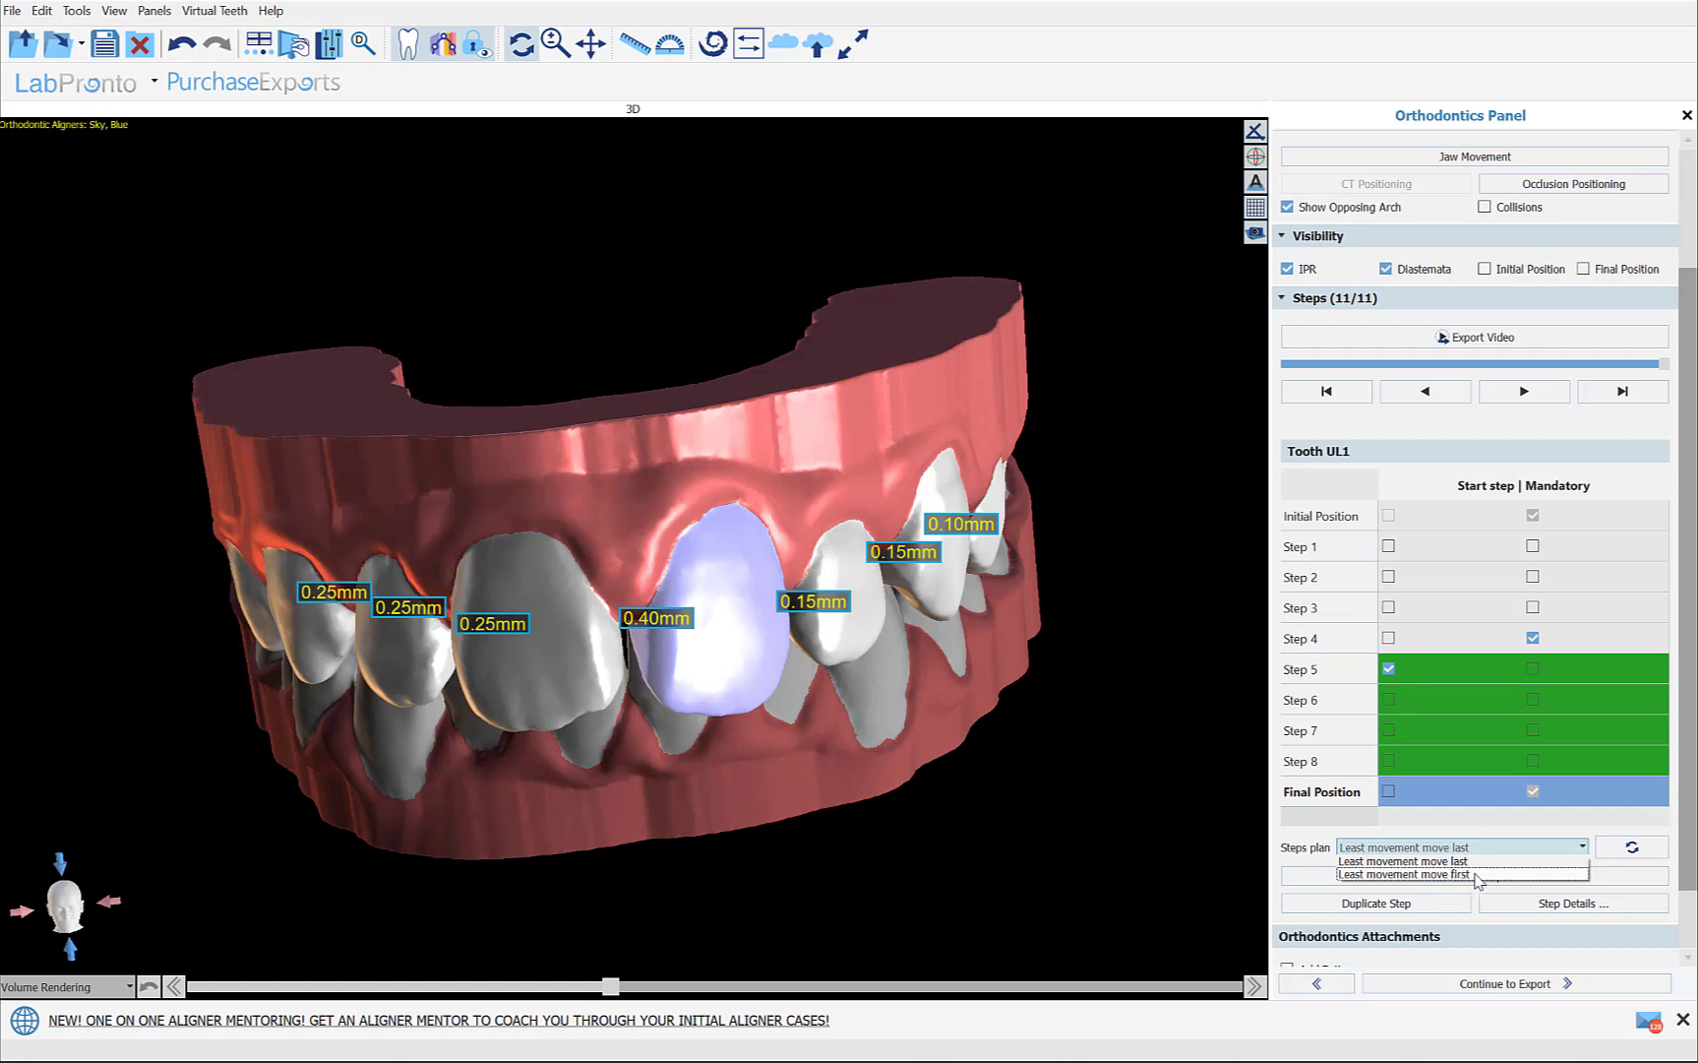
pyautogui.click(1445, 863)
pyautogui.click(1446, 848)
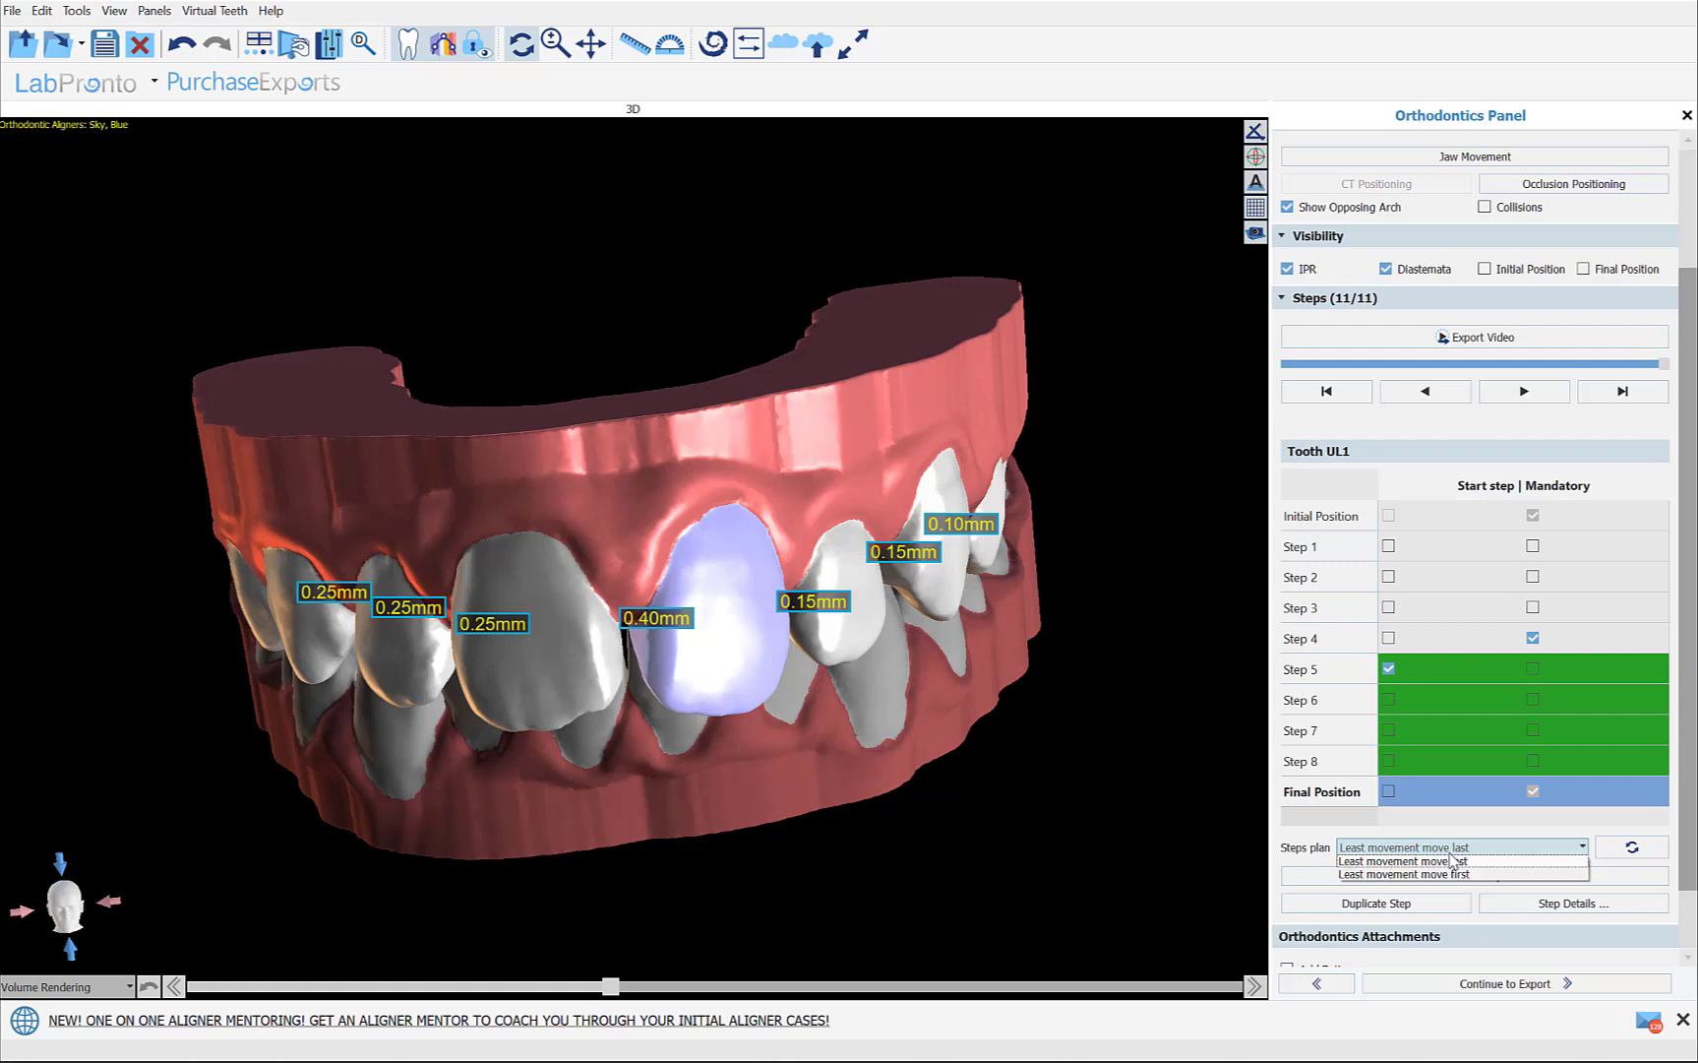
pyautogui.click(1450, 875)
pyautogui.scroll(1, 1456, 848)
pyautogui.click(1632, 849)
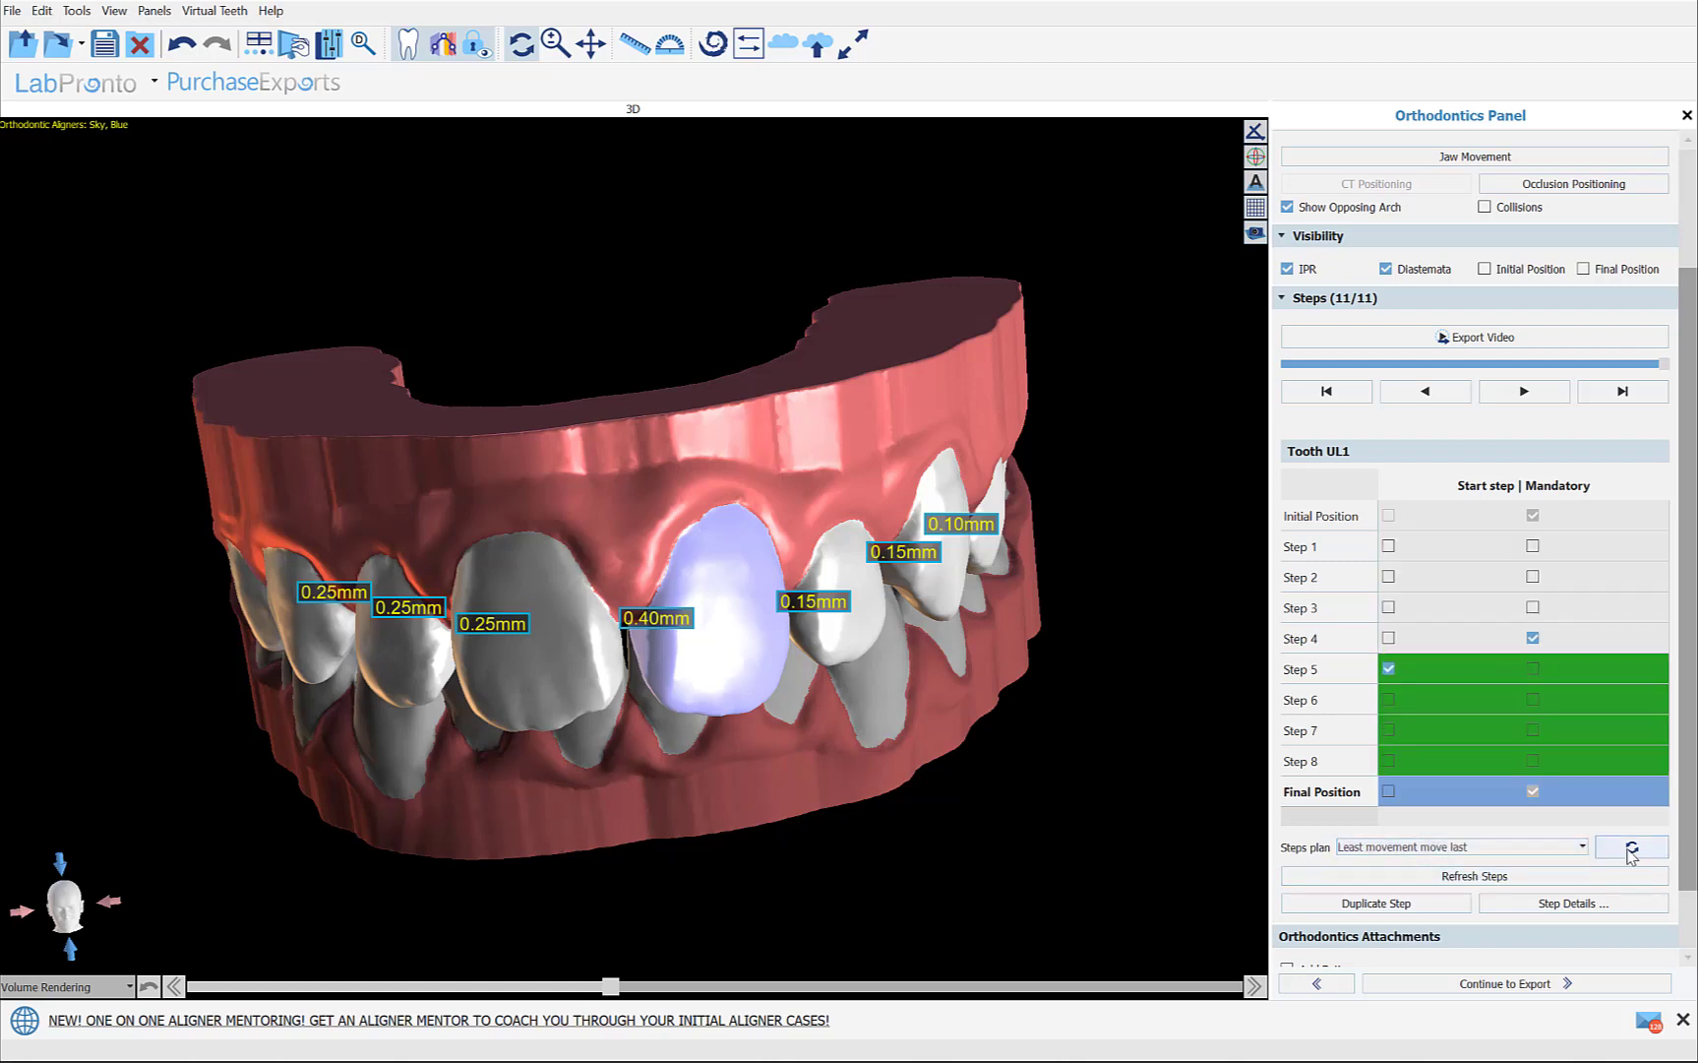
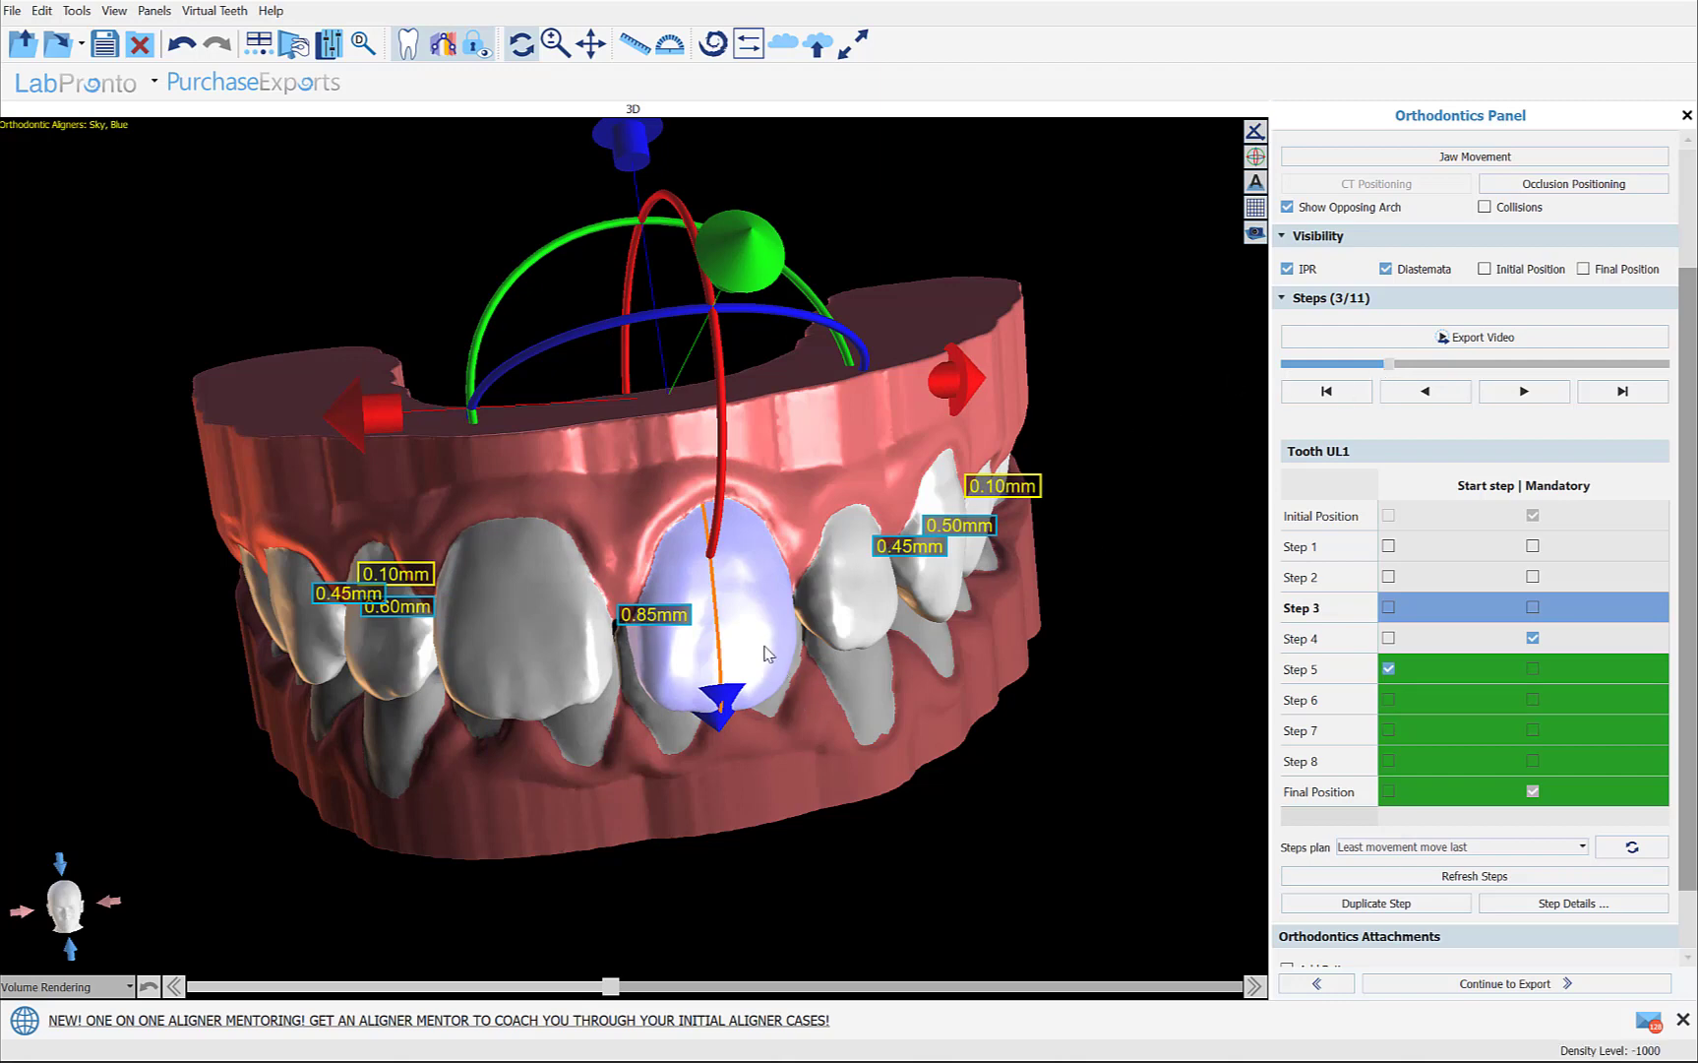
# - Slightly adjust the buccal/lingual tip of tooth UL1 at step 3 and refresh the steps
pyautogui.click(719, 511)
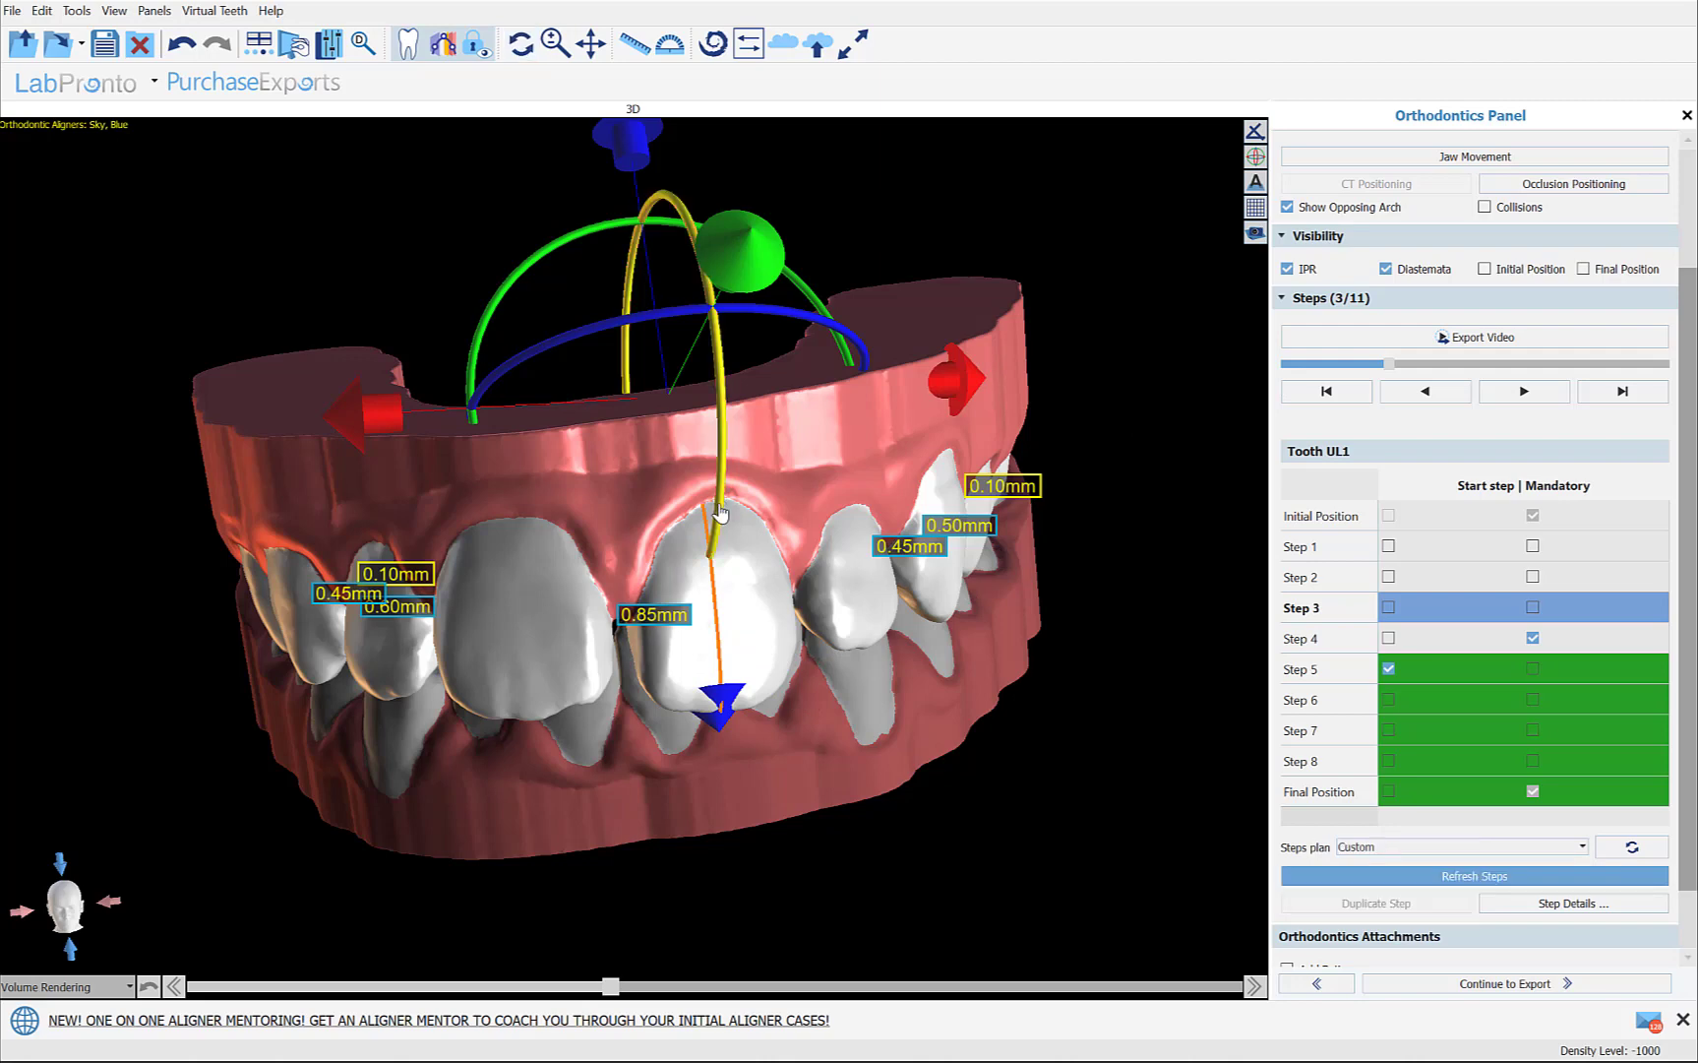
pyautogui.moveTo(720, 513); pyautogui.dragTo(722, 518)
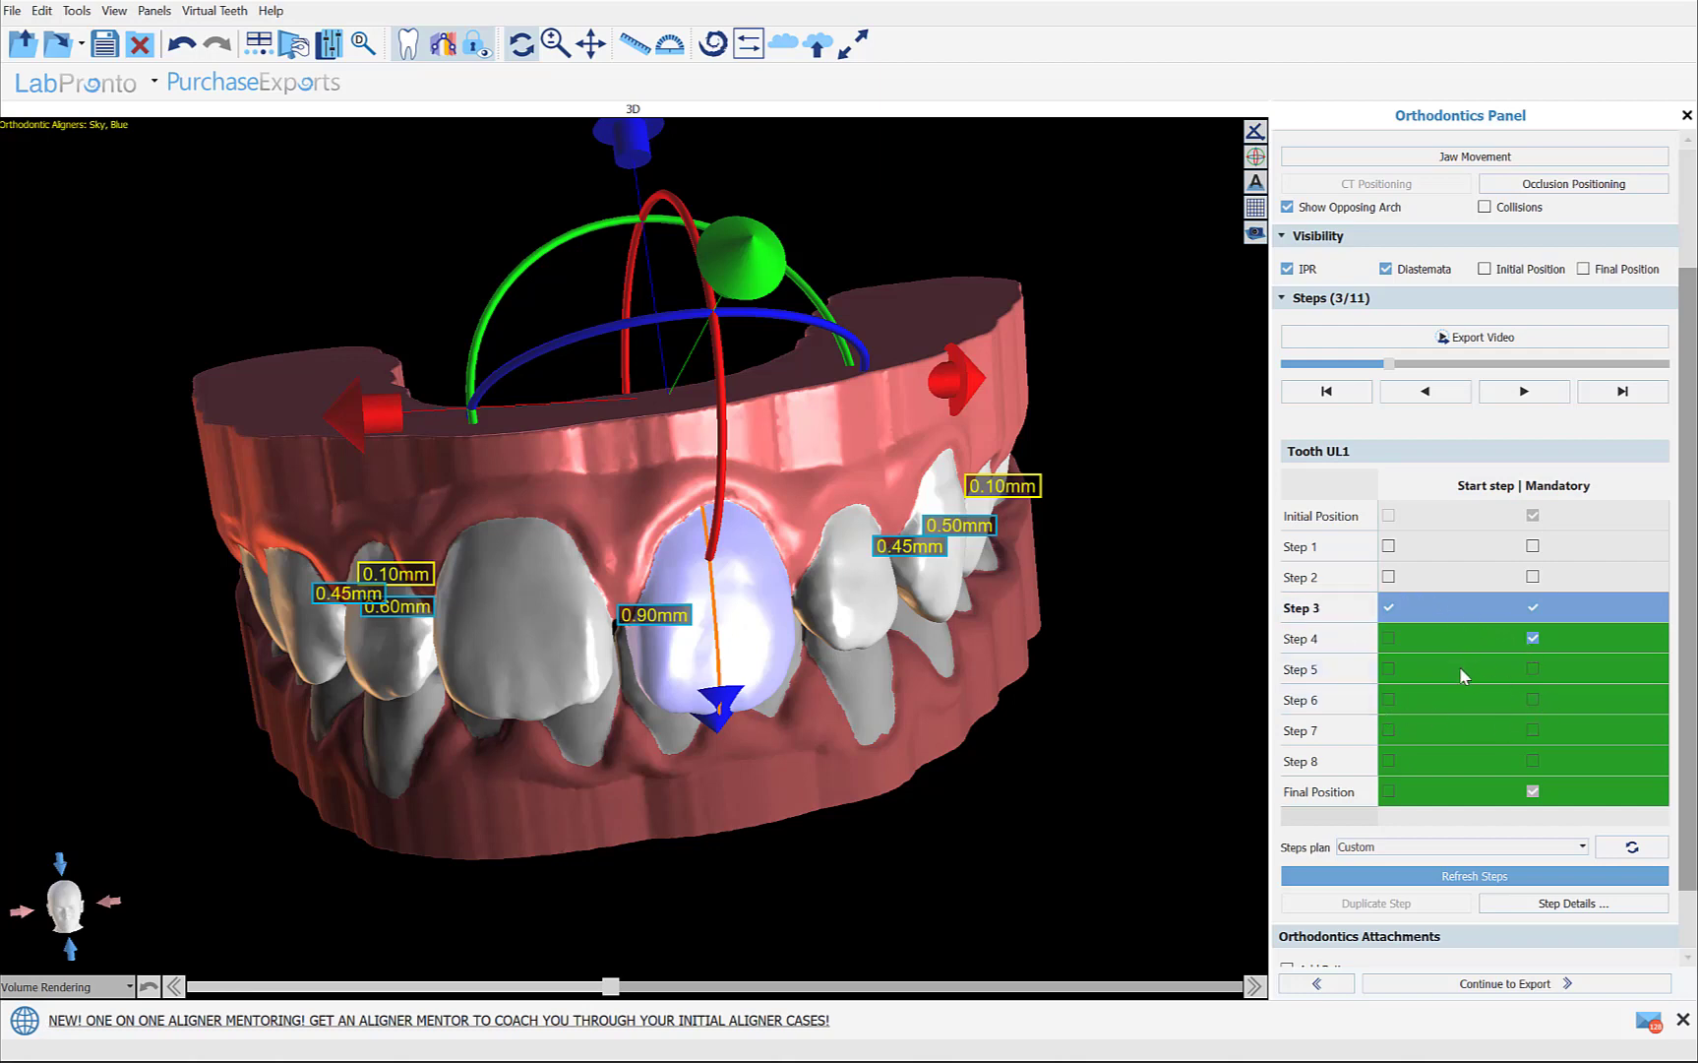
pyautogui.click(1598, 879)
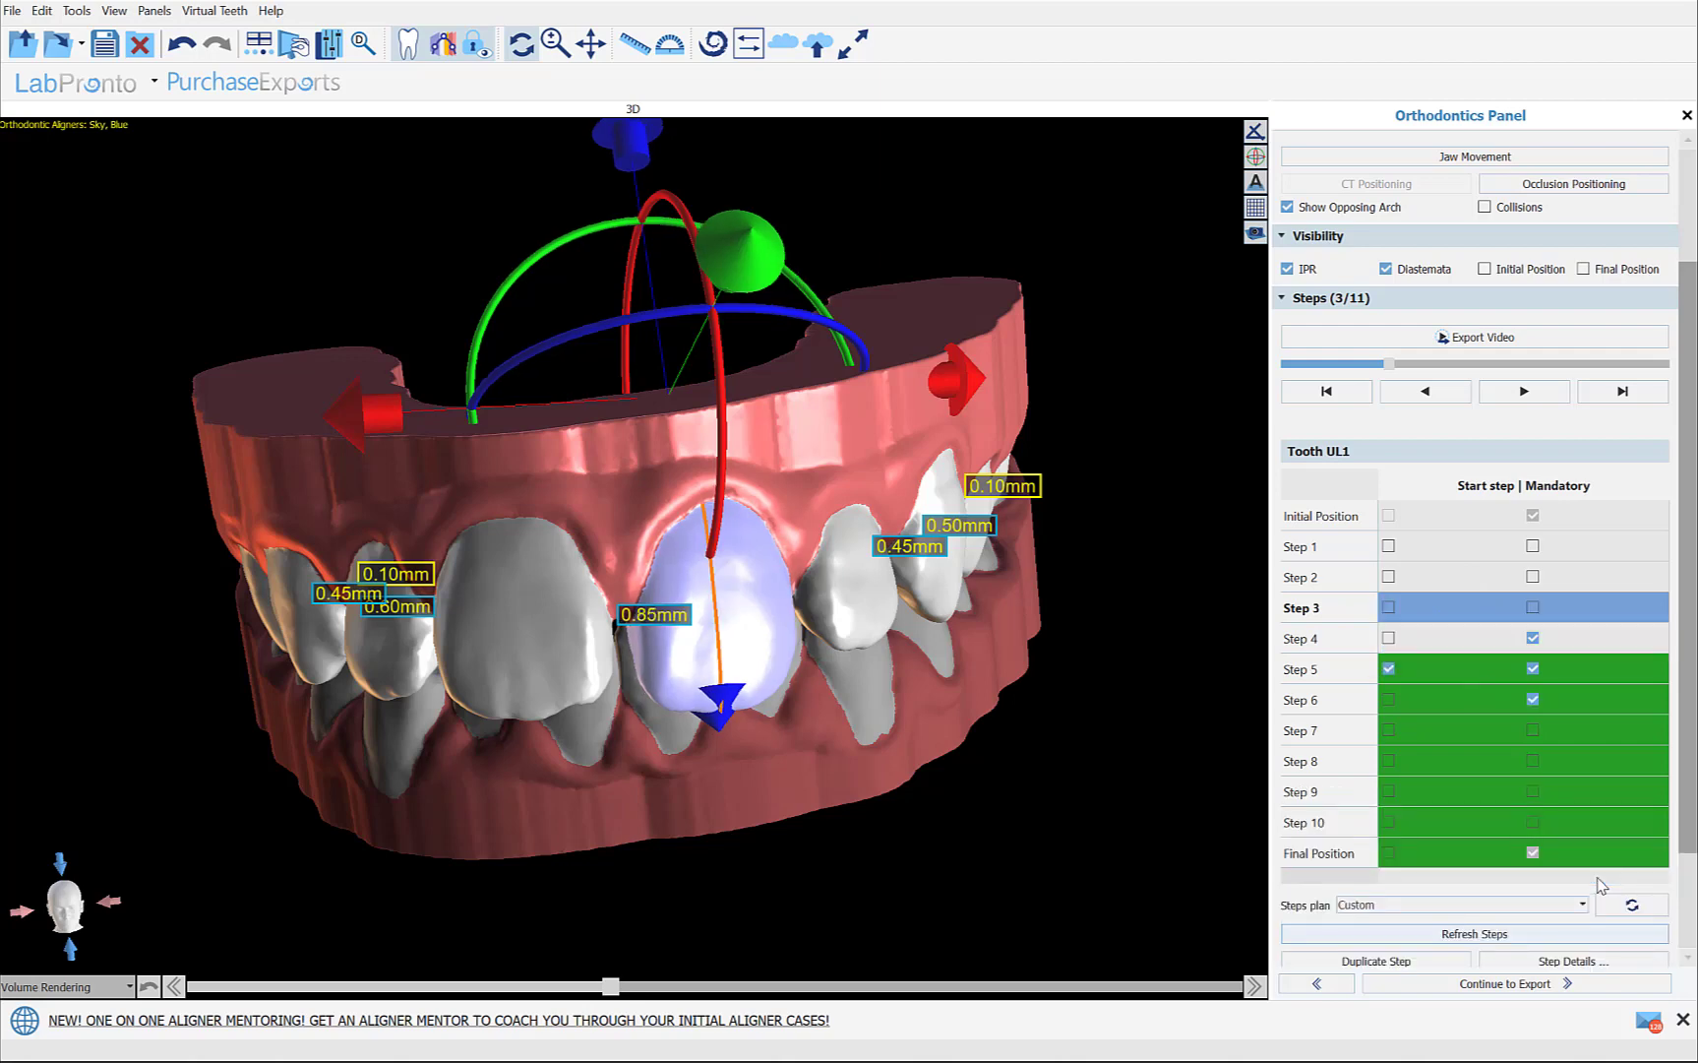
# - Reset the table of steps to the Least movement move last plan and refresh the steps
pyautogui.scroll(-1, 1415, 734)
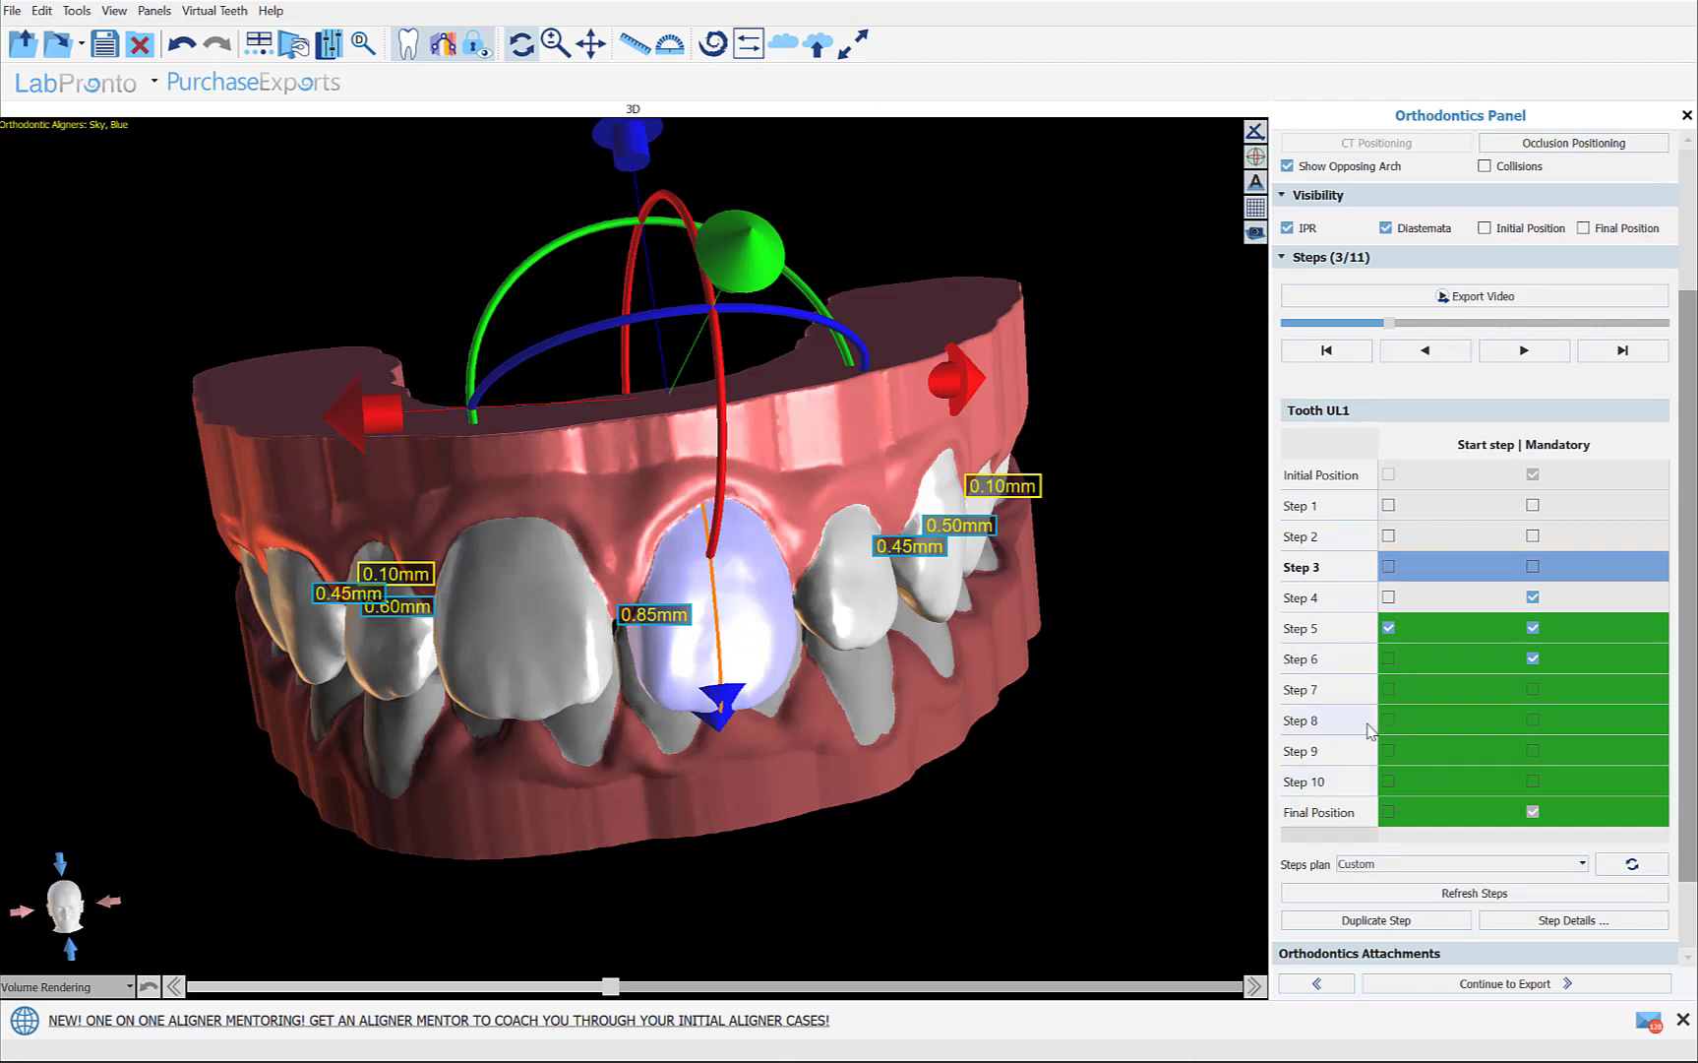
pyautogui.click(1632, 866)
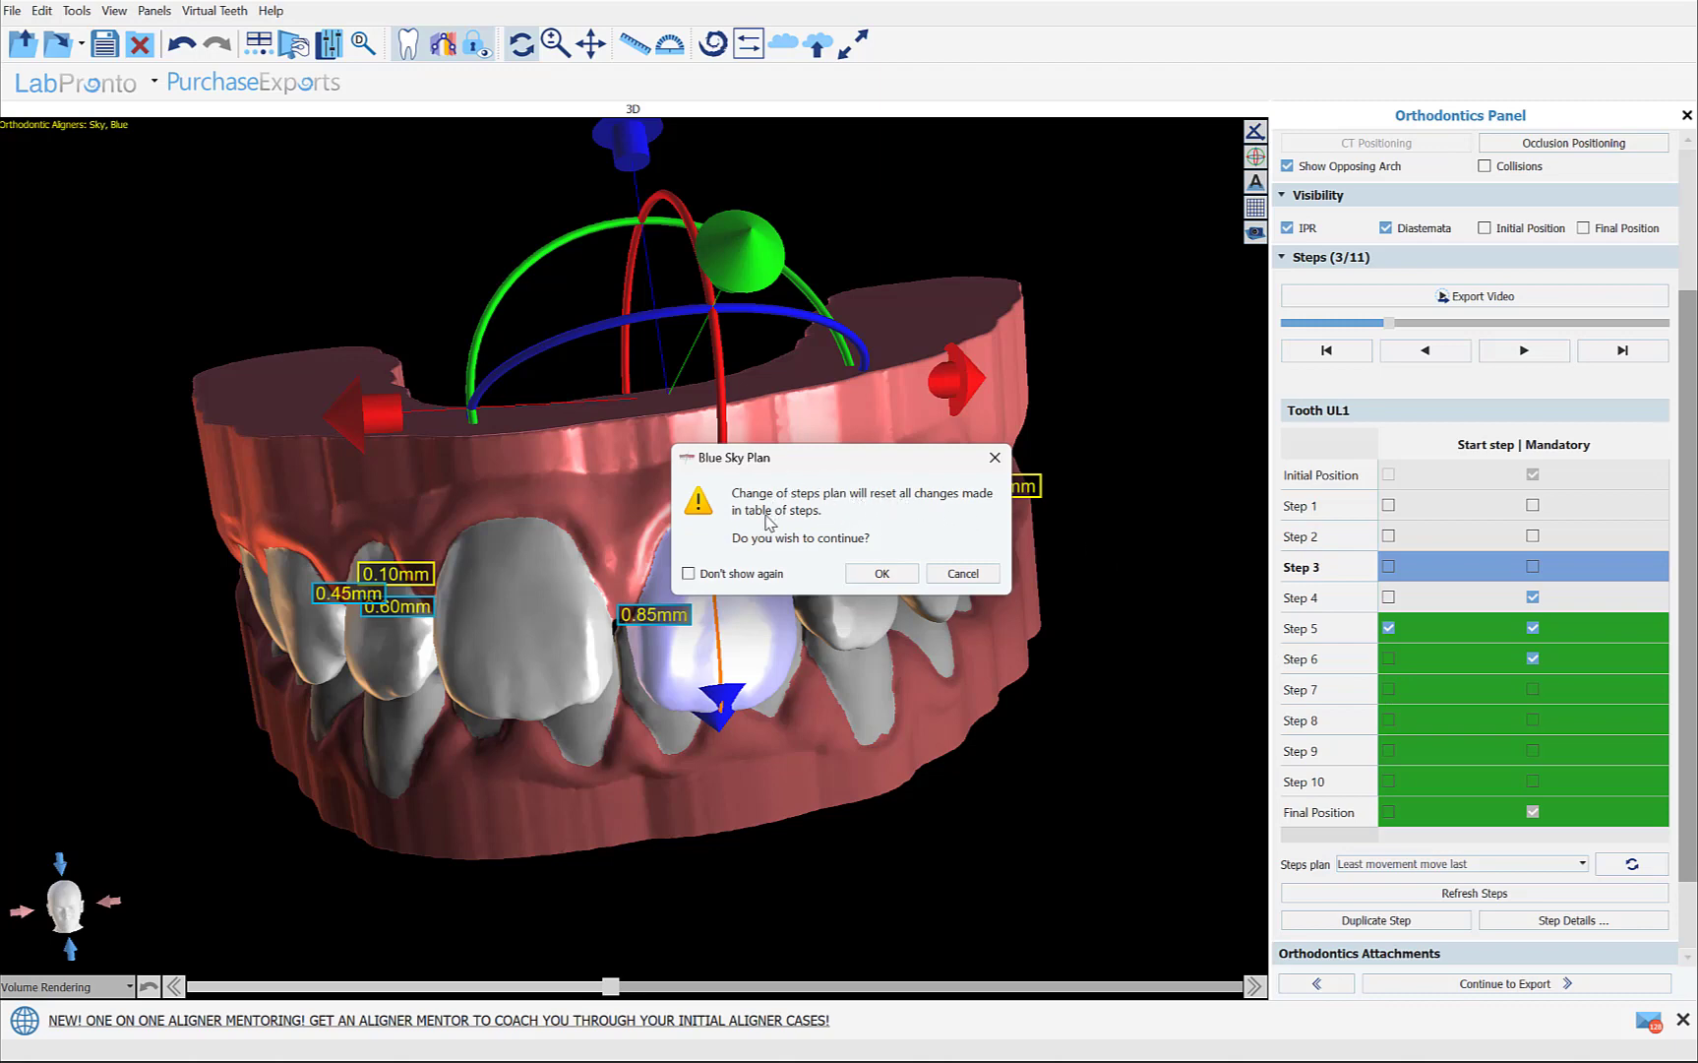
pyautogui.click(880, 574)
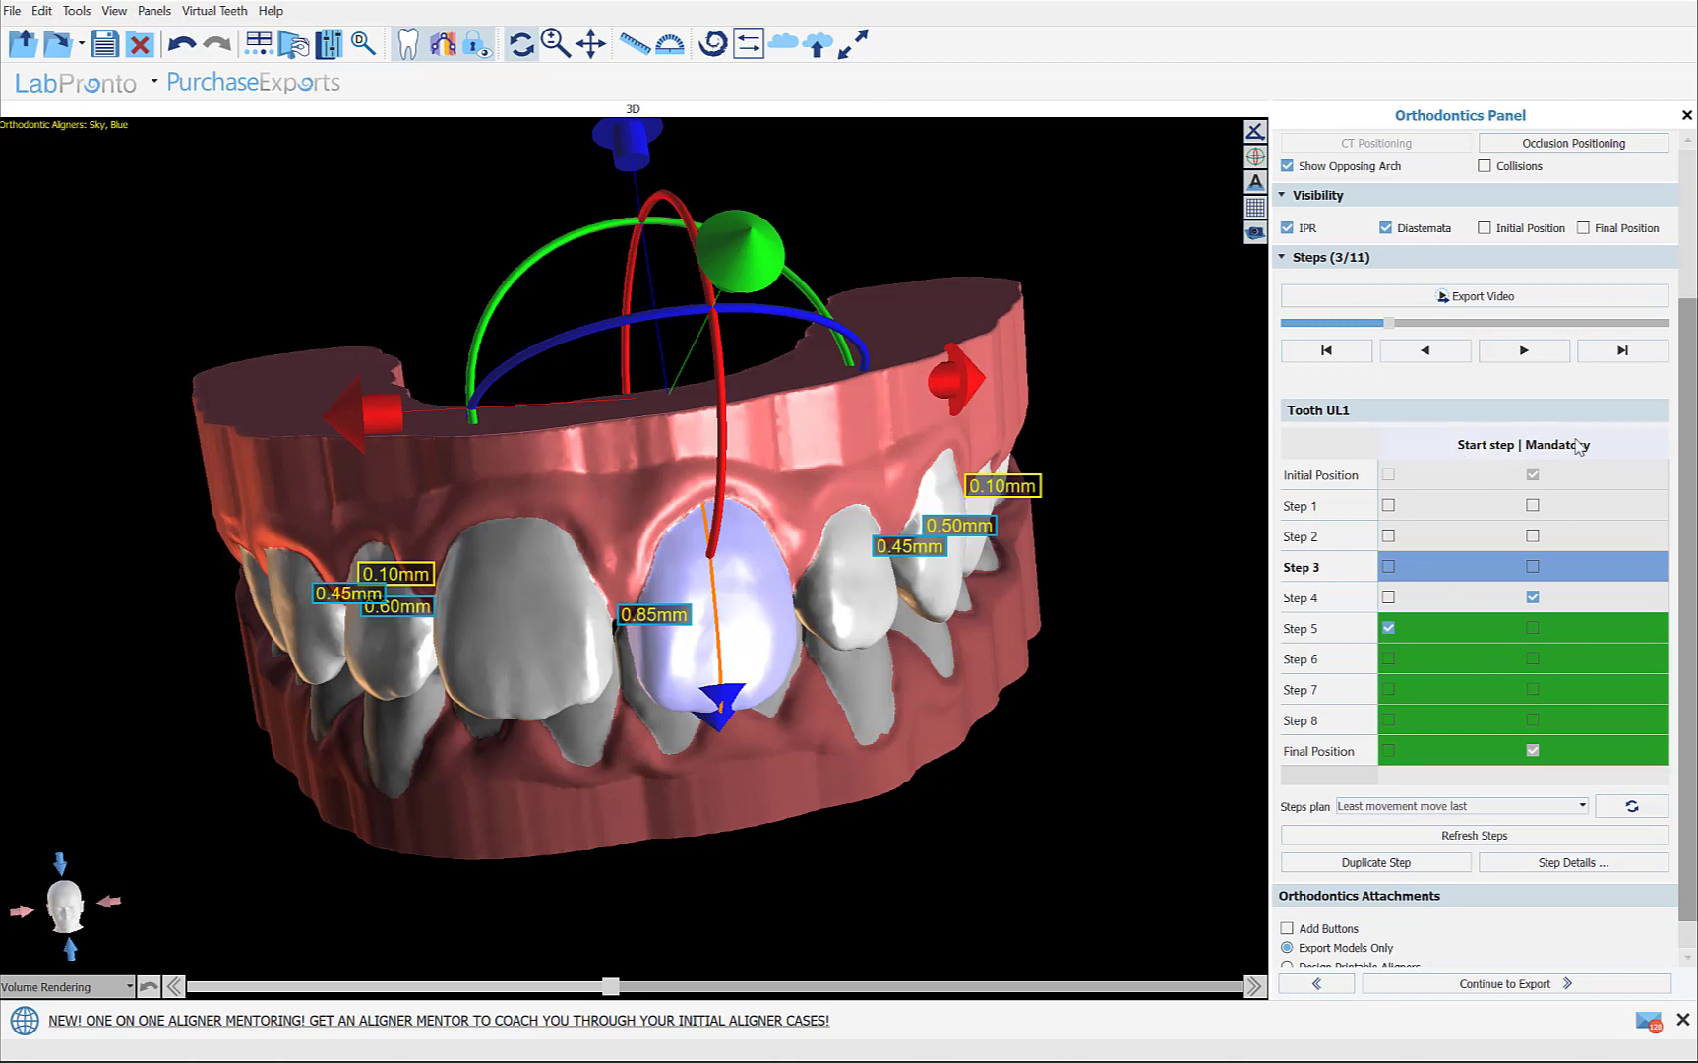
pyautogui.click(1491, 835)
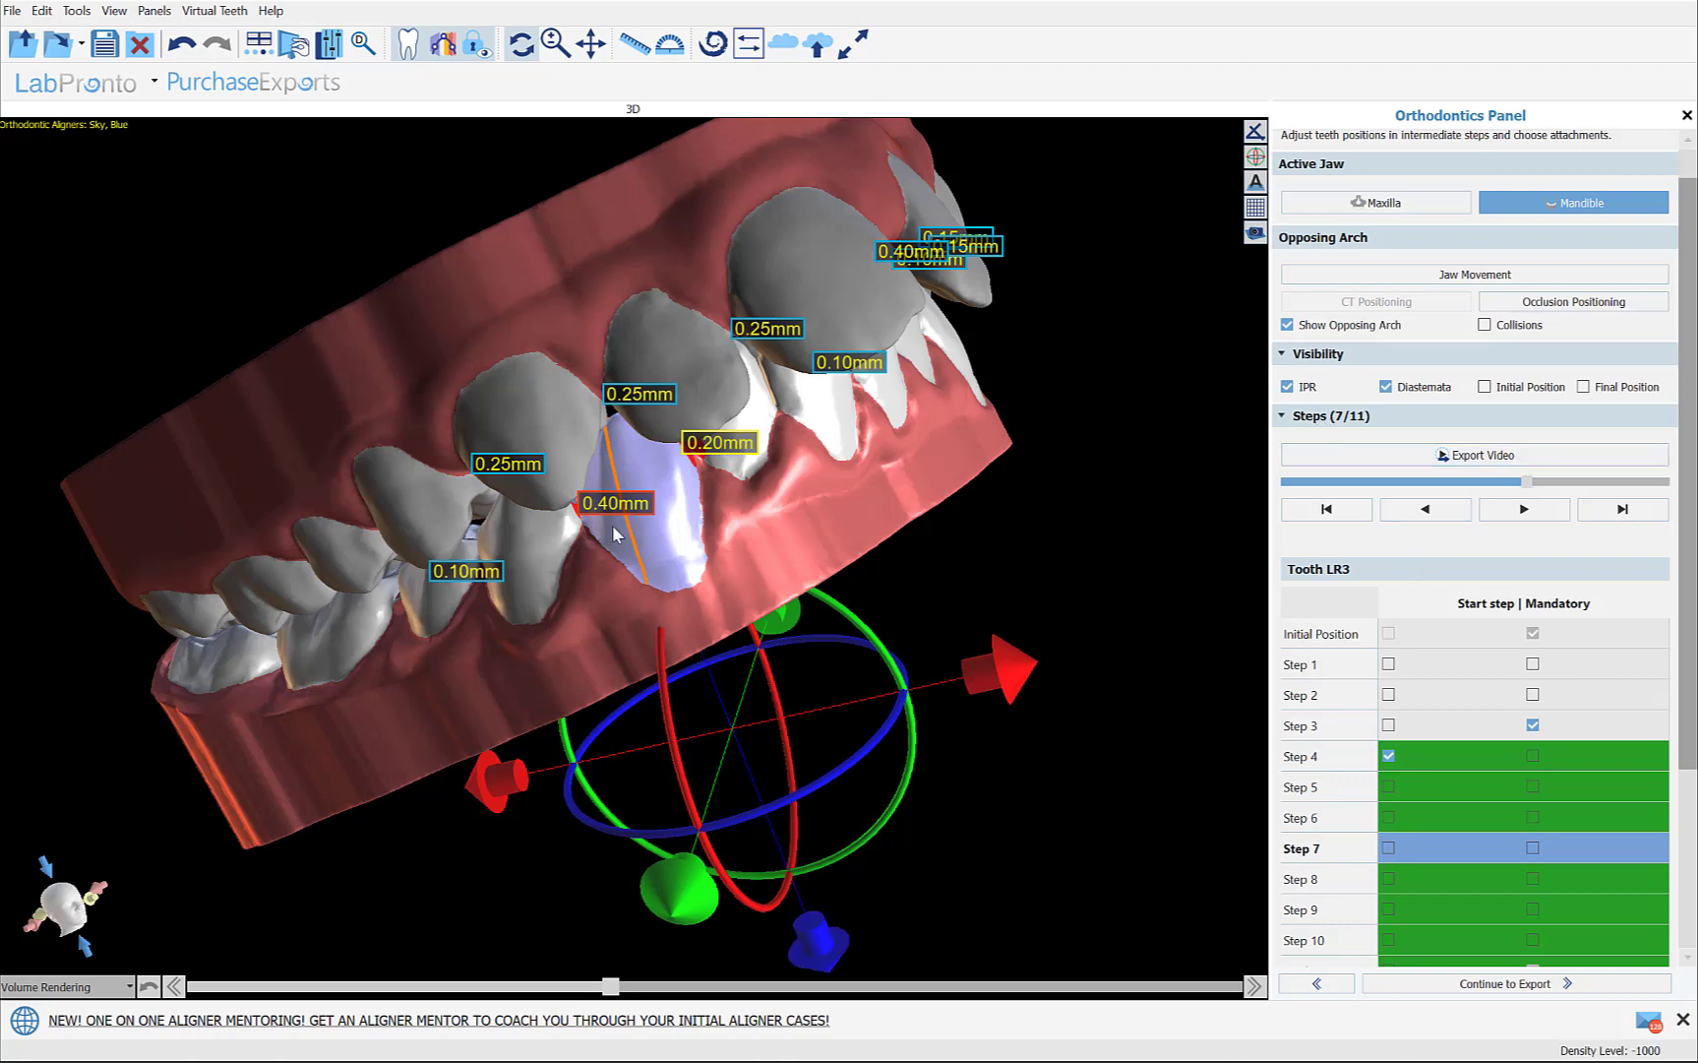
# - Slightly adjust the mesial/distal tip of mandible tooth LR3 at step 7
pyautogui.click(676, 532)
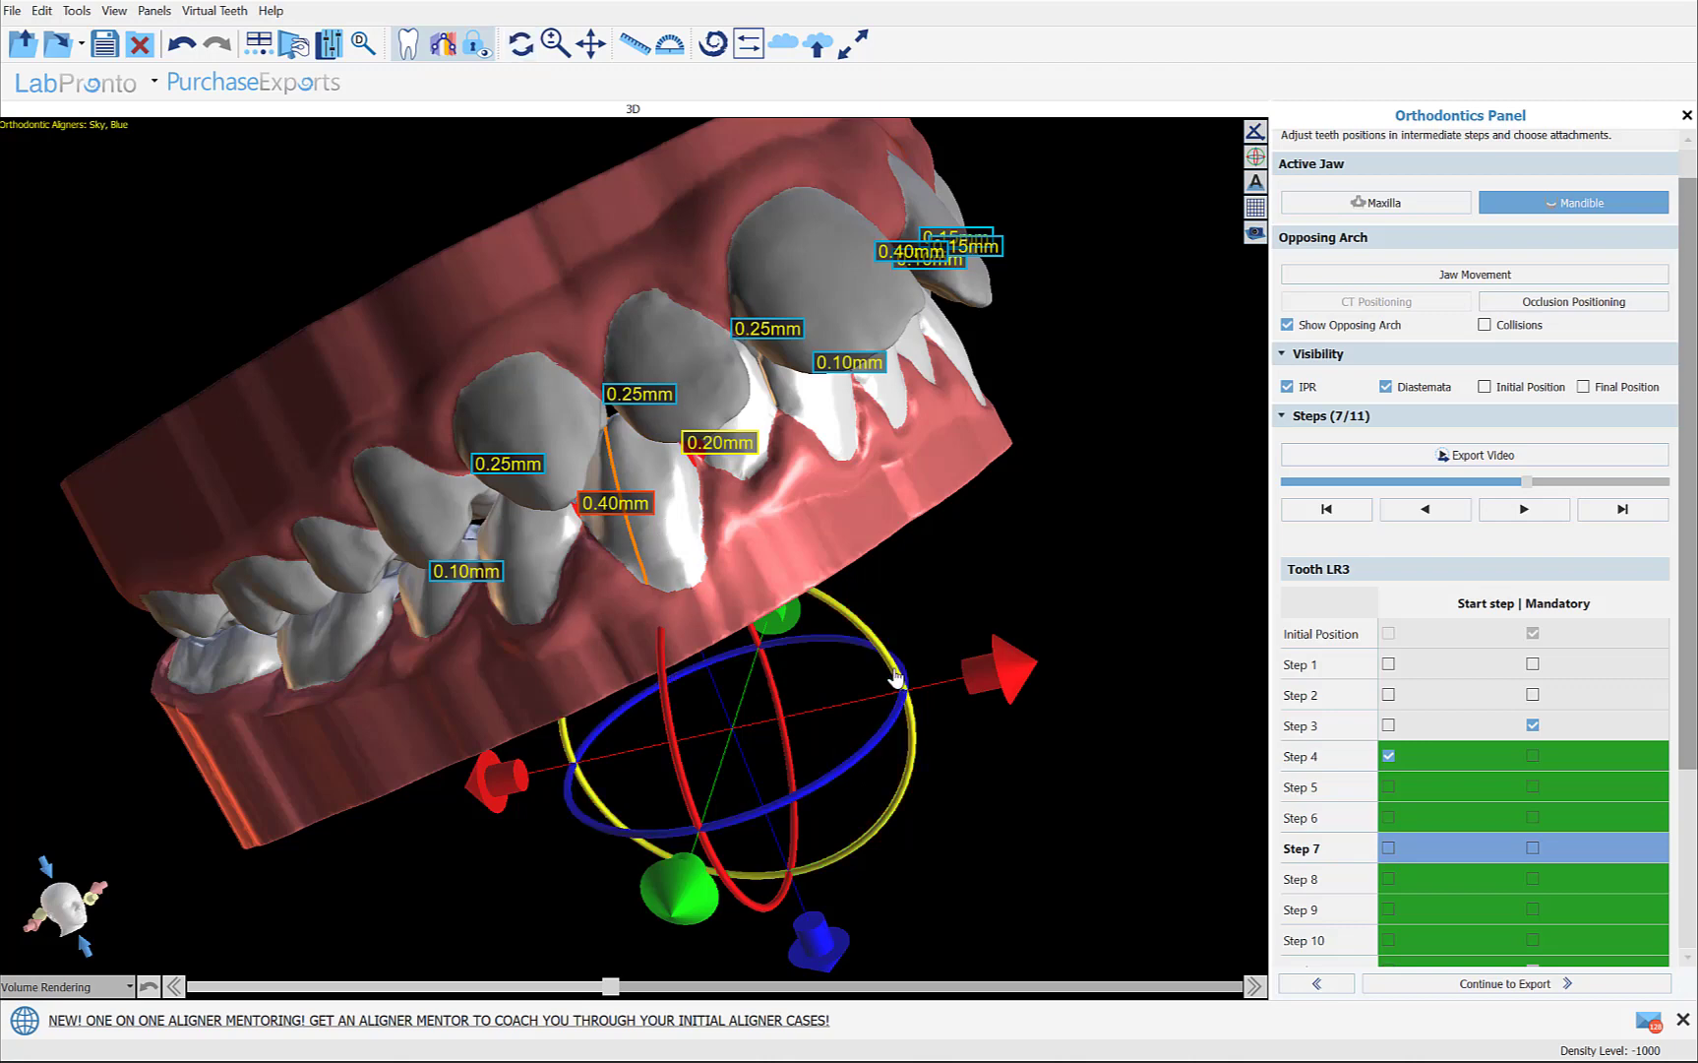
pyautogui.moveTo(897, 677); pyautogui.dragTo(897, 678)
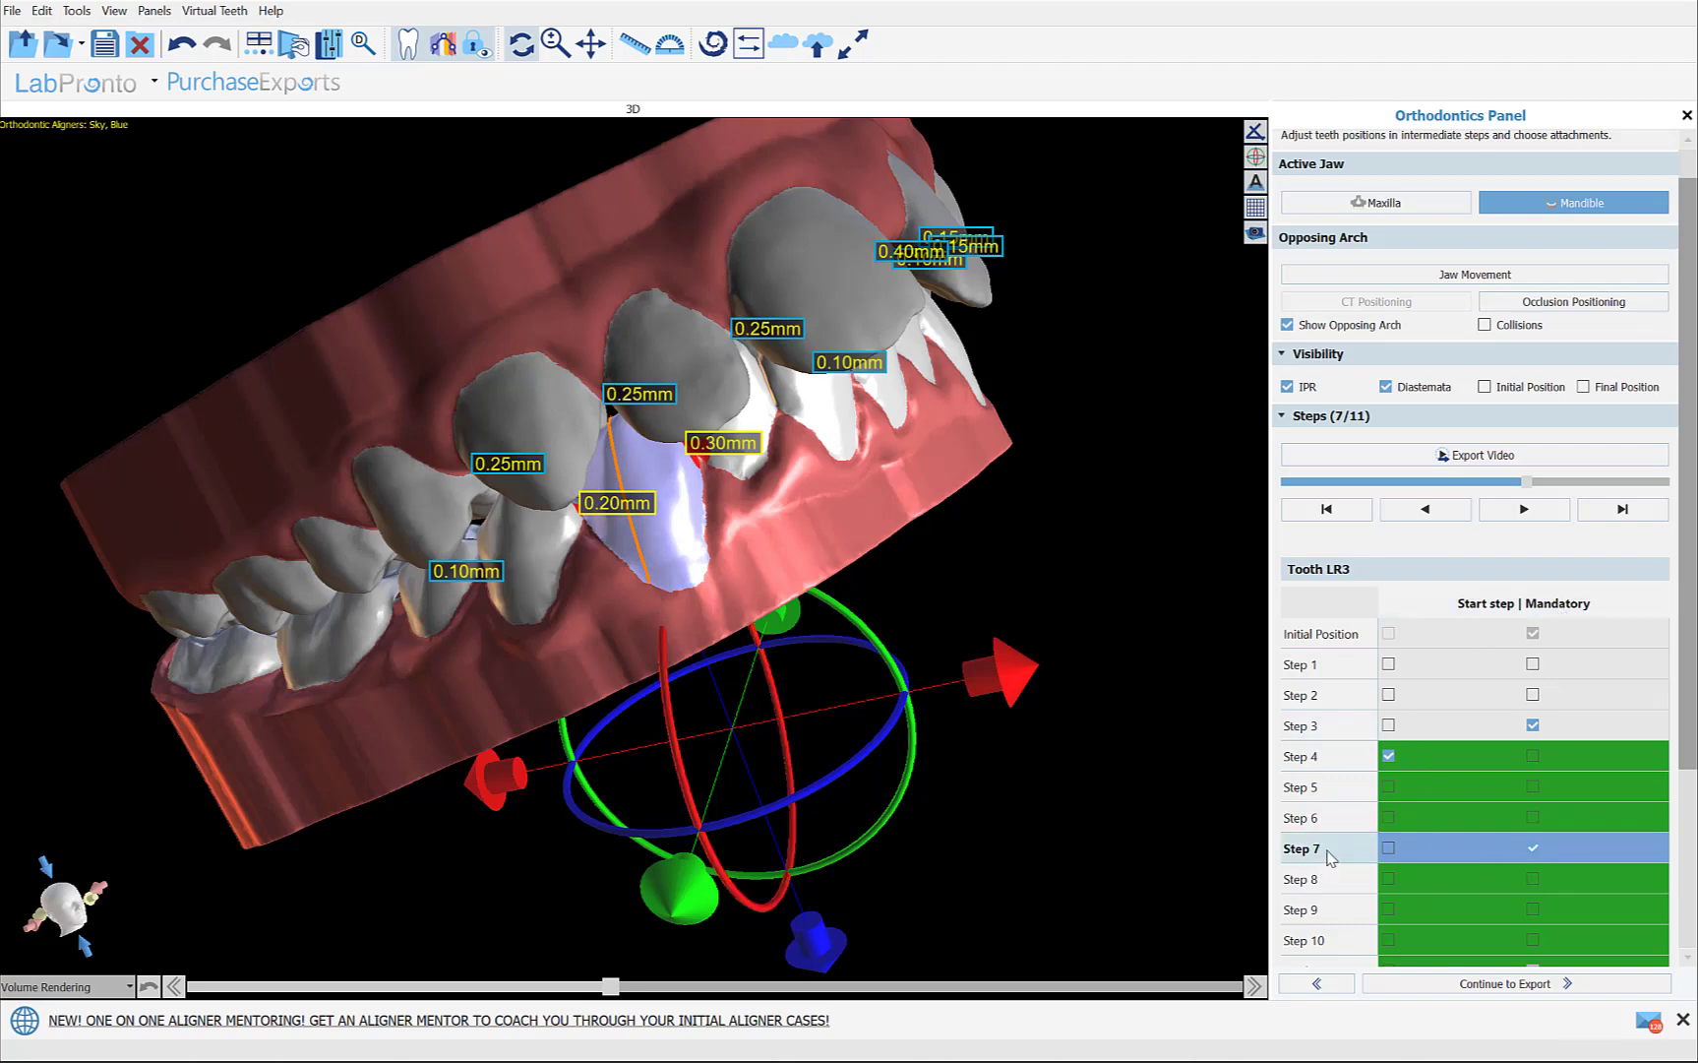
pyautogui.scroll(-3, 1330, 858)
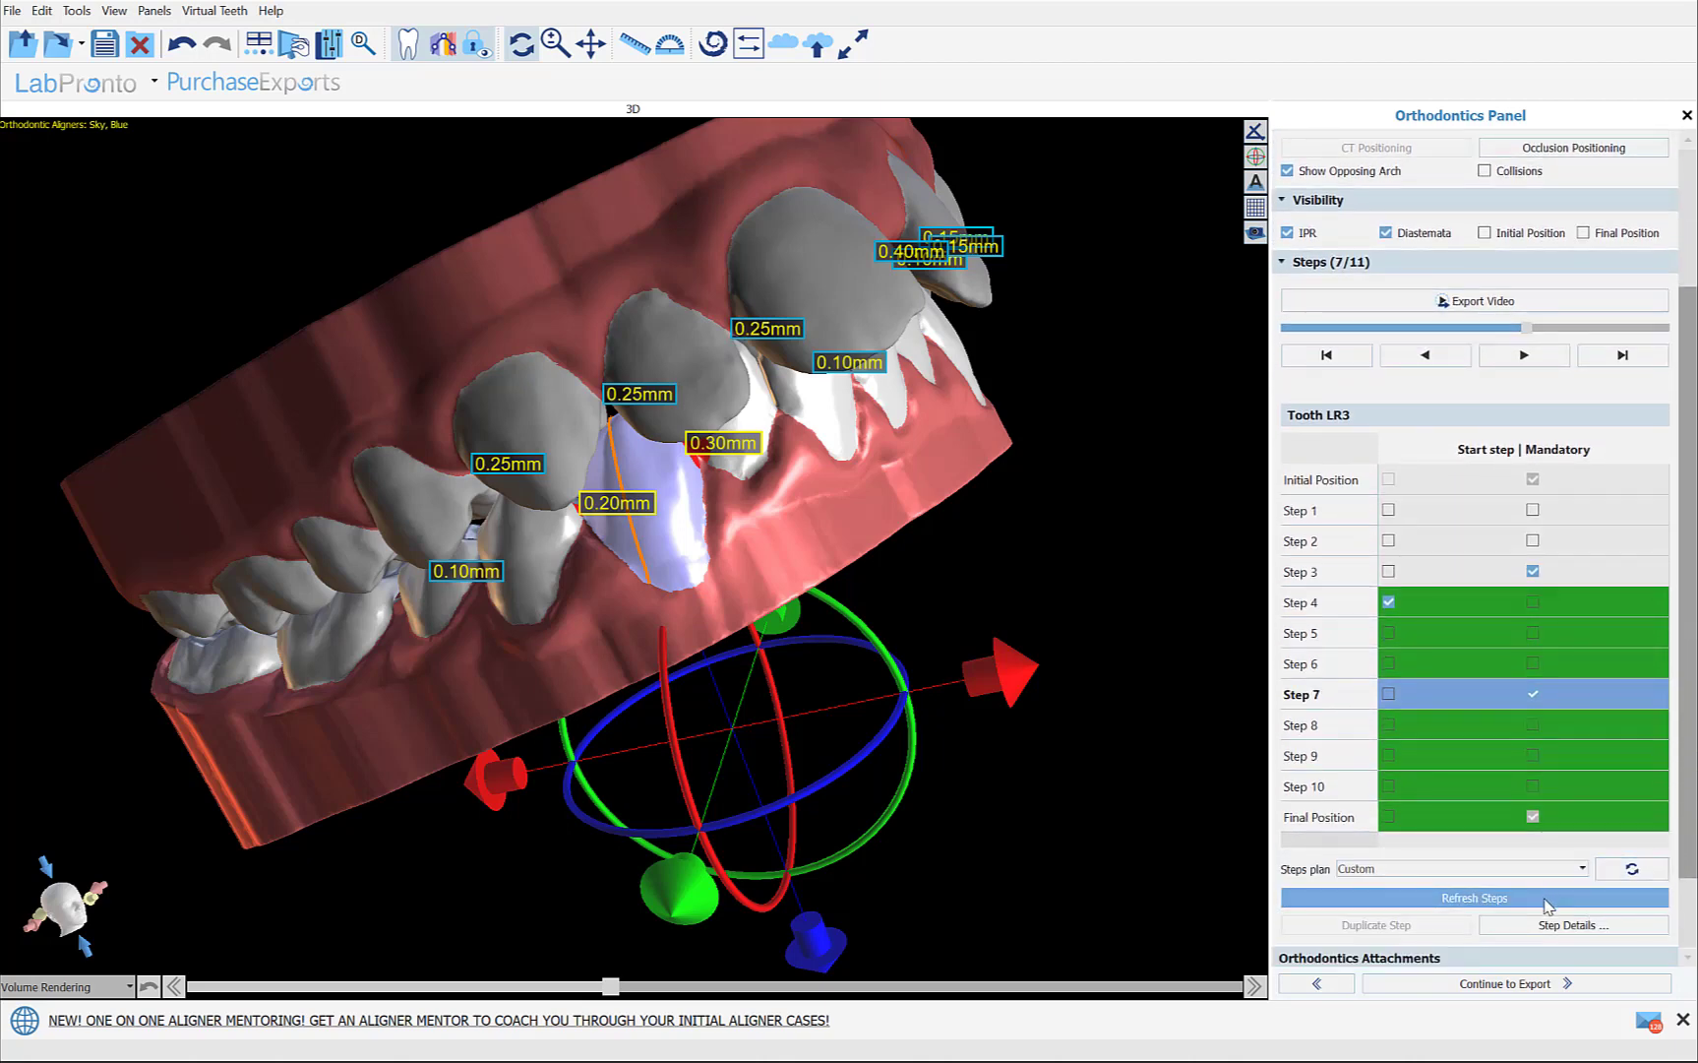
# - Refresh the movement steps and duplicate step 7
pyautogui.click(1545, 898)
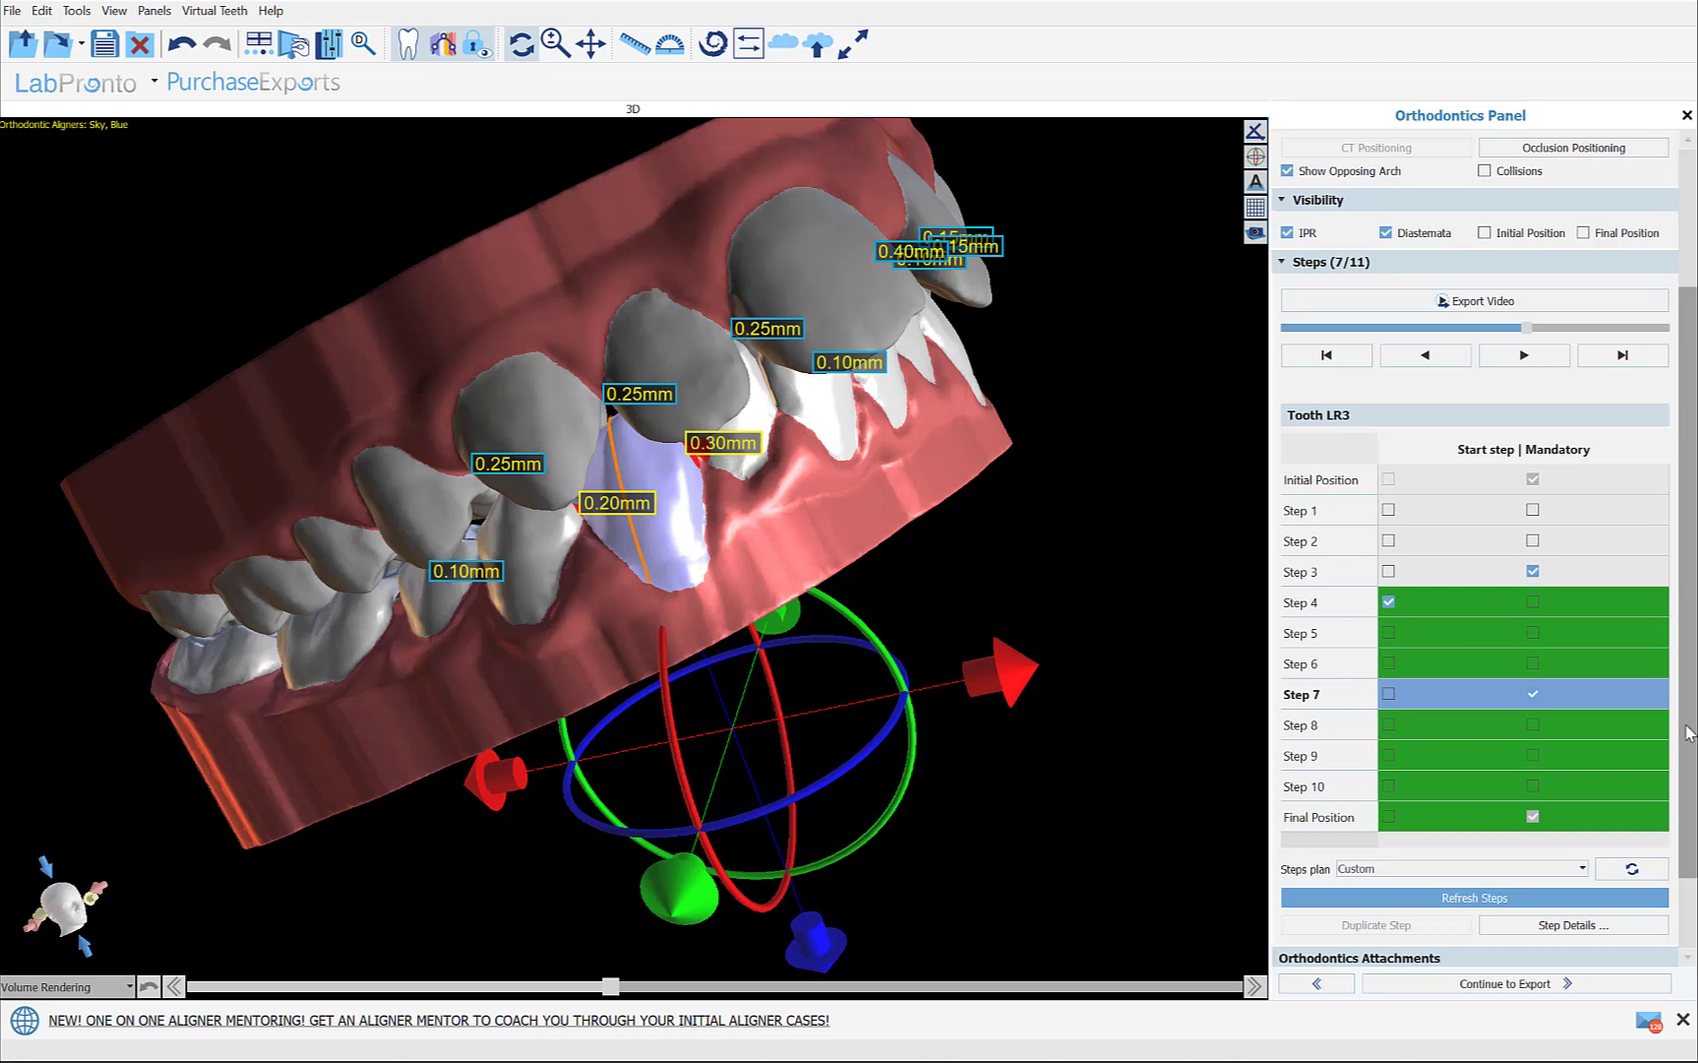
pyautogui.scroll(-2, 1690, 733)
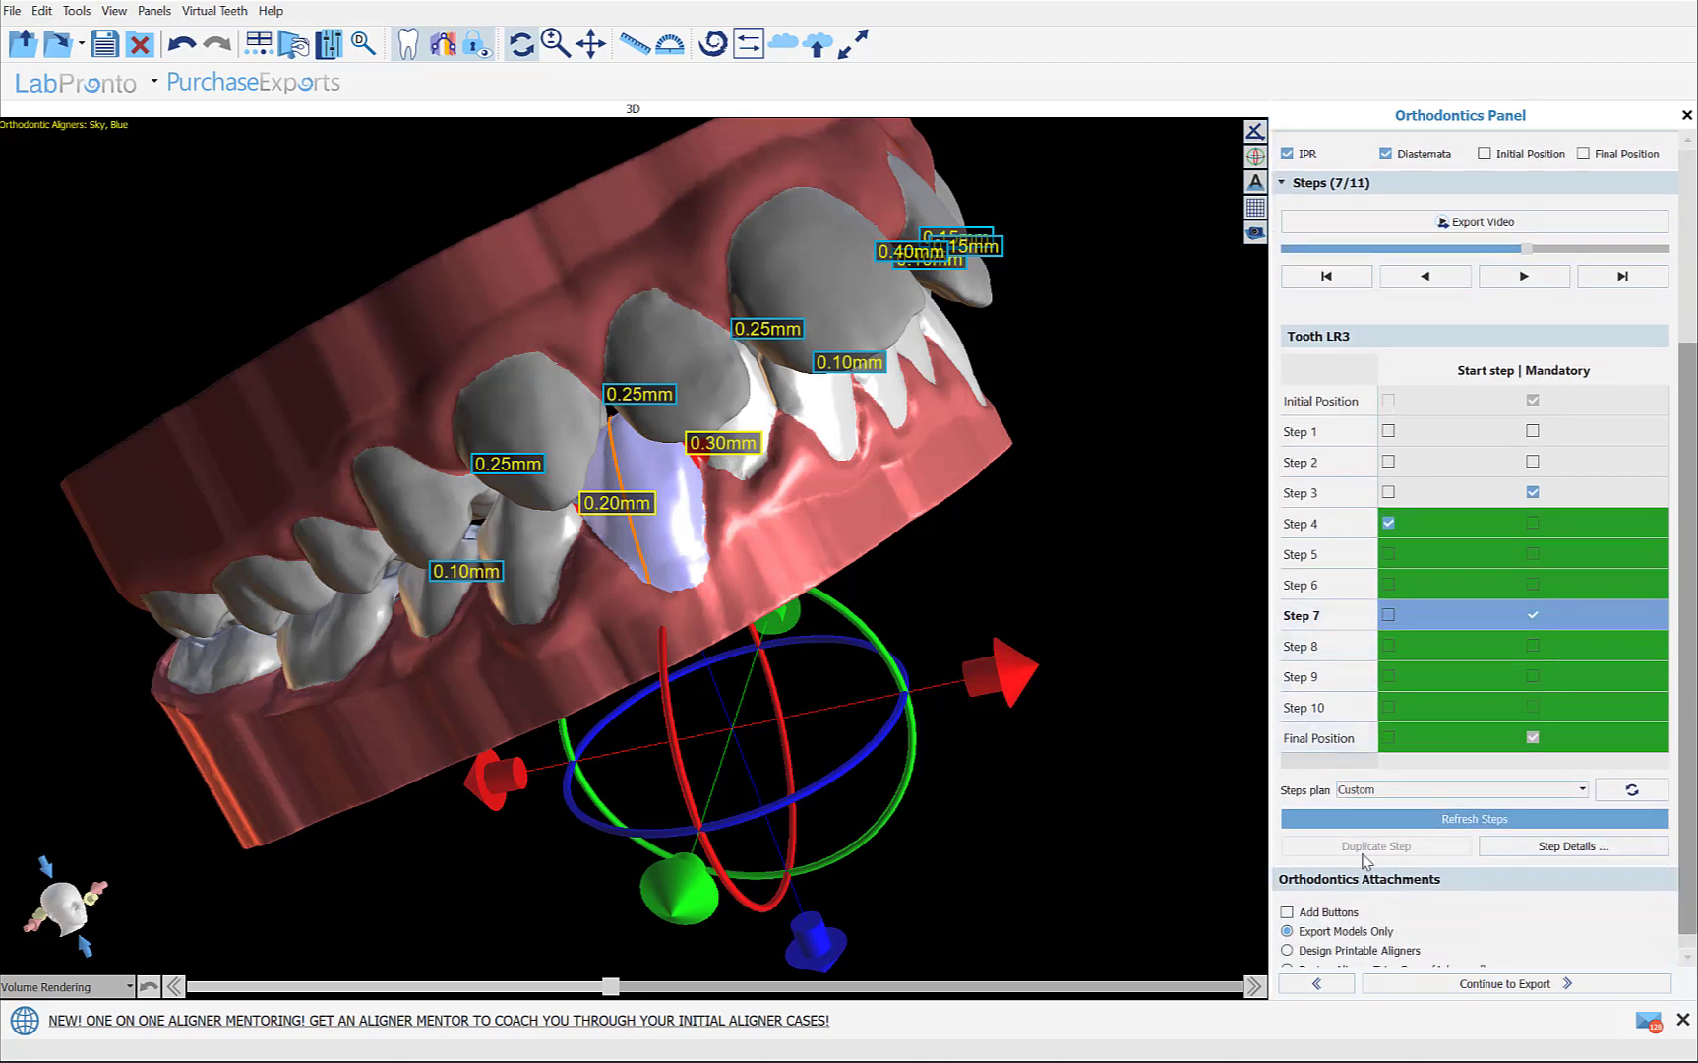
pyautogui.click(1307, 622)
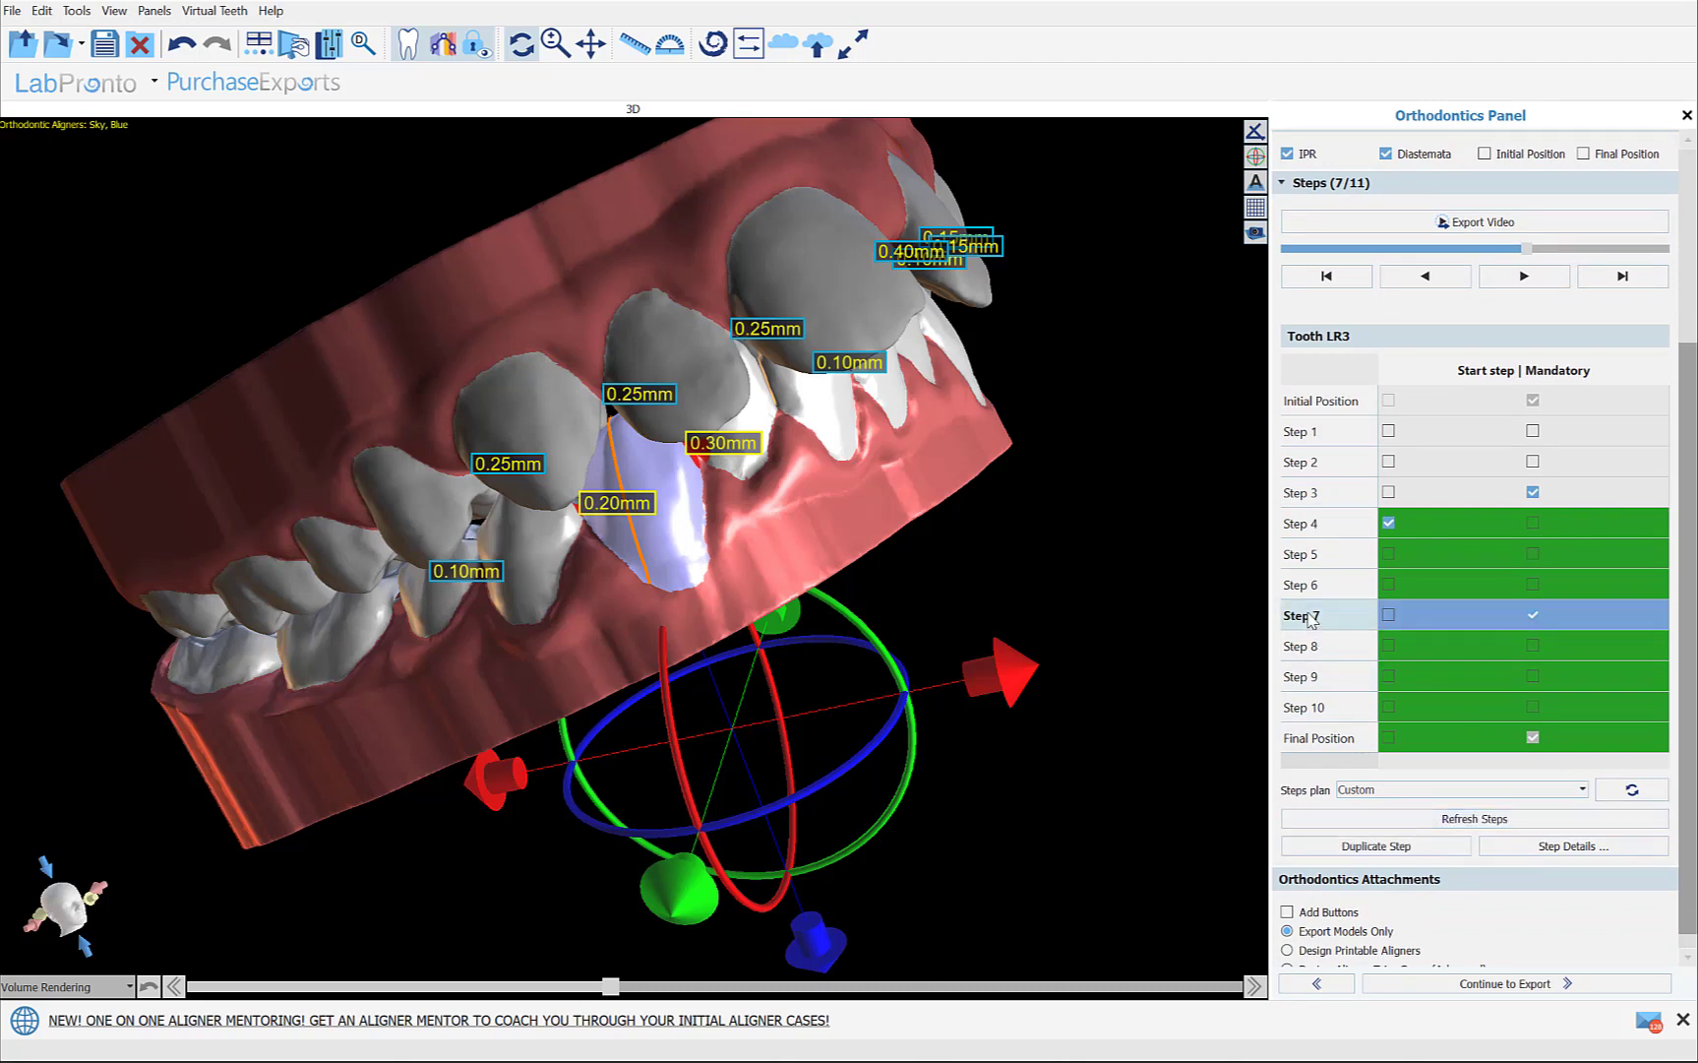
pyautogui.click(1306, 617)
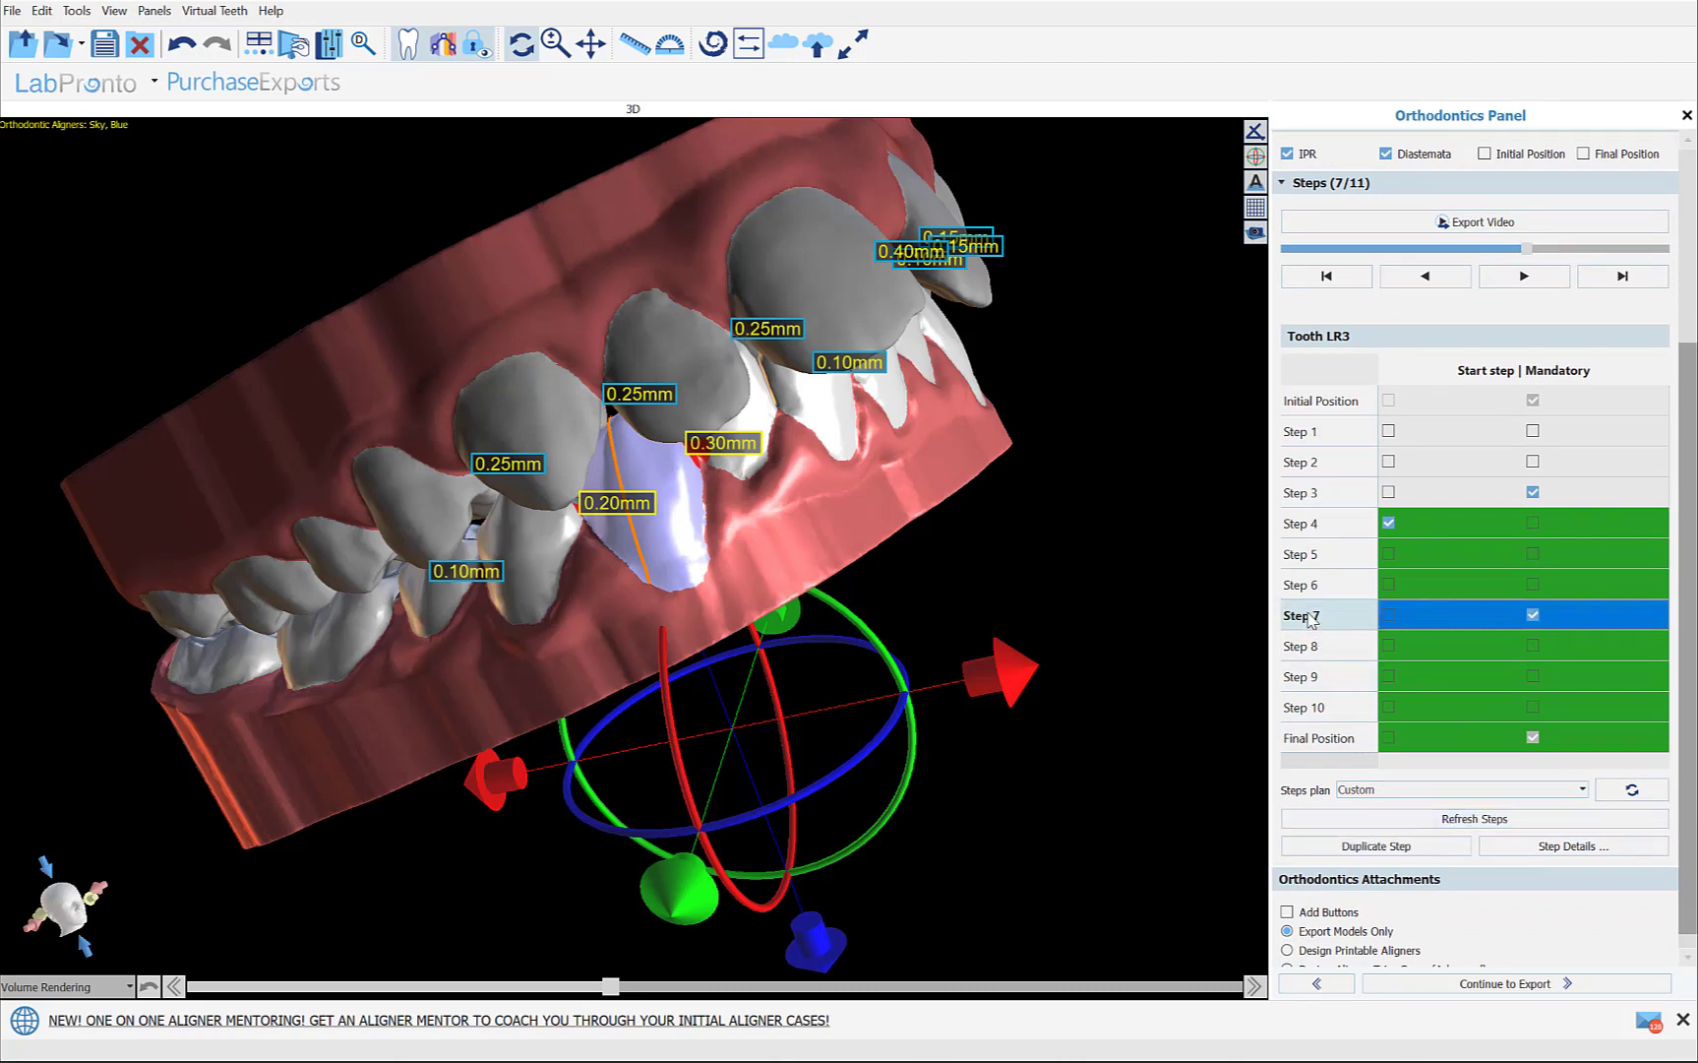
pyautogui.click(1382, 847)
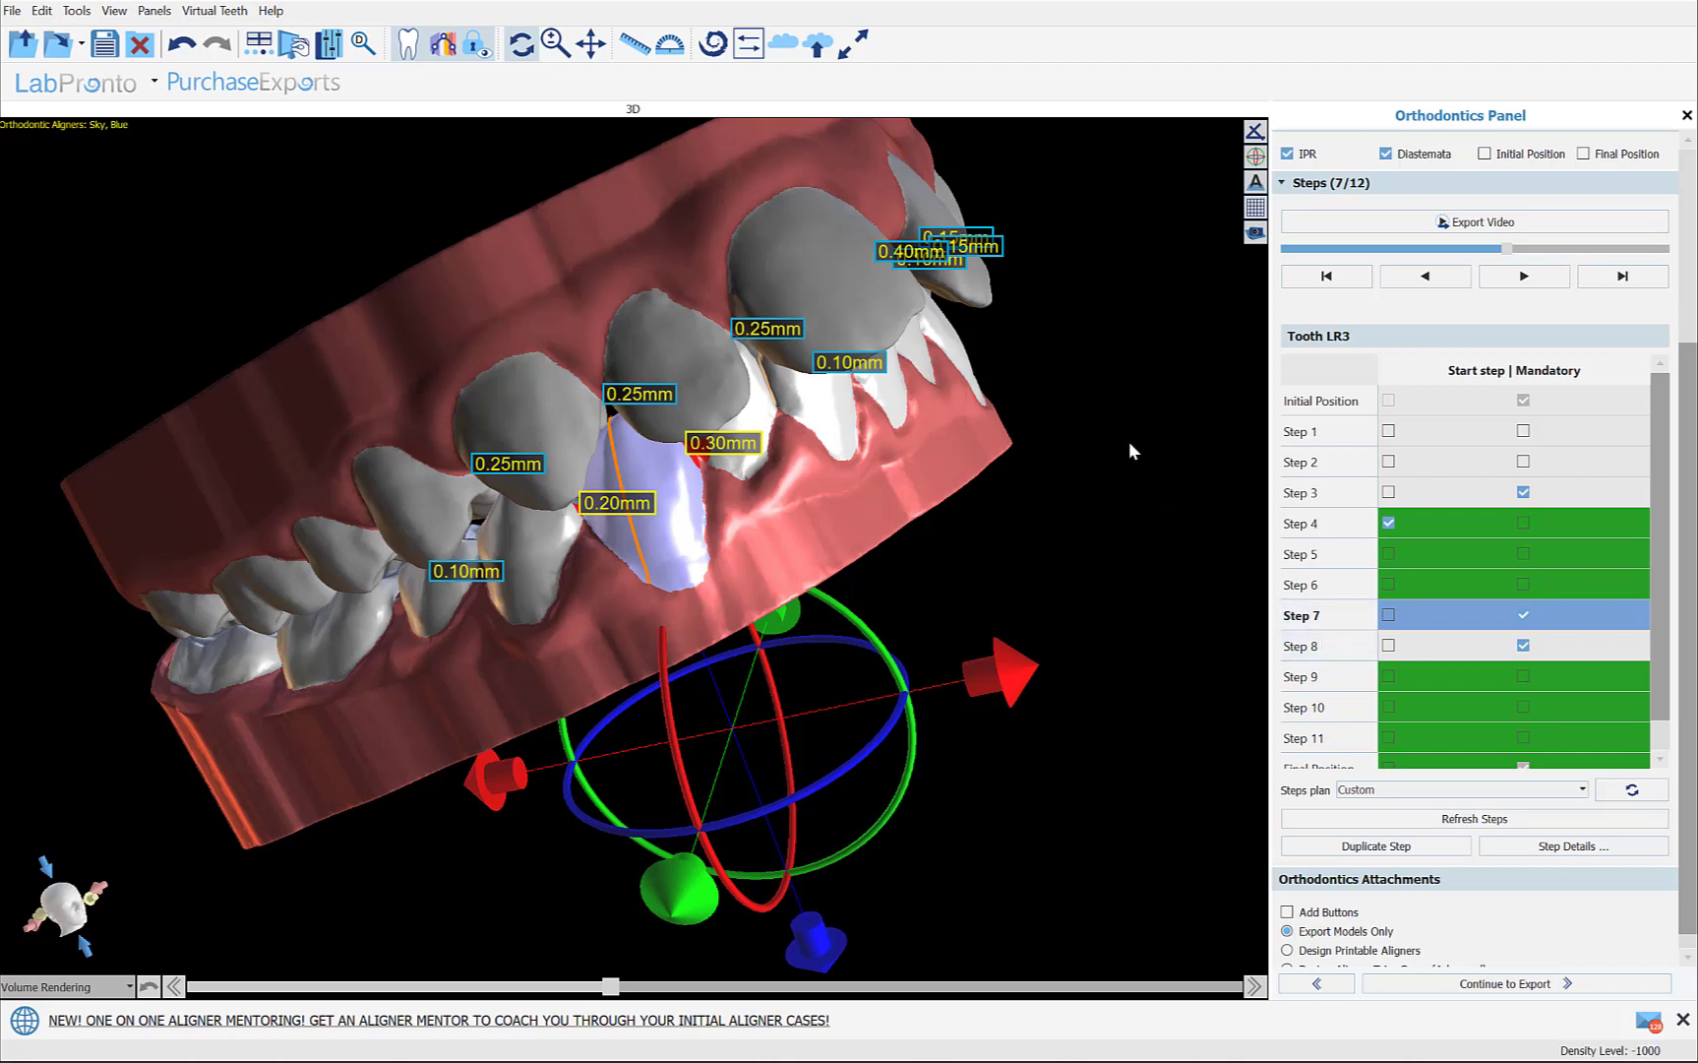
# - Go to step 8 and adjust the buccal/lingual tip of teeth LL1 and LR1
pyautogui.moveTo(1129, 440); pyautogui.dragTo(920, 504)
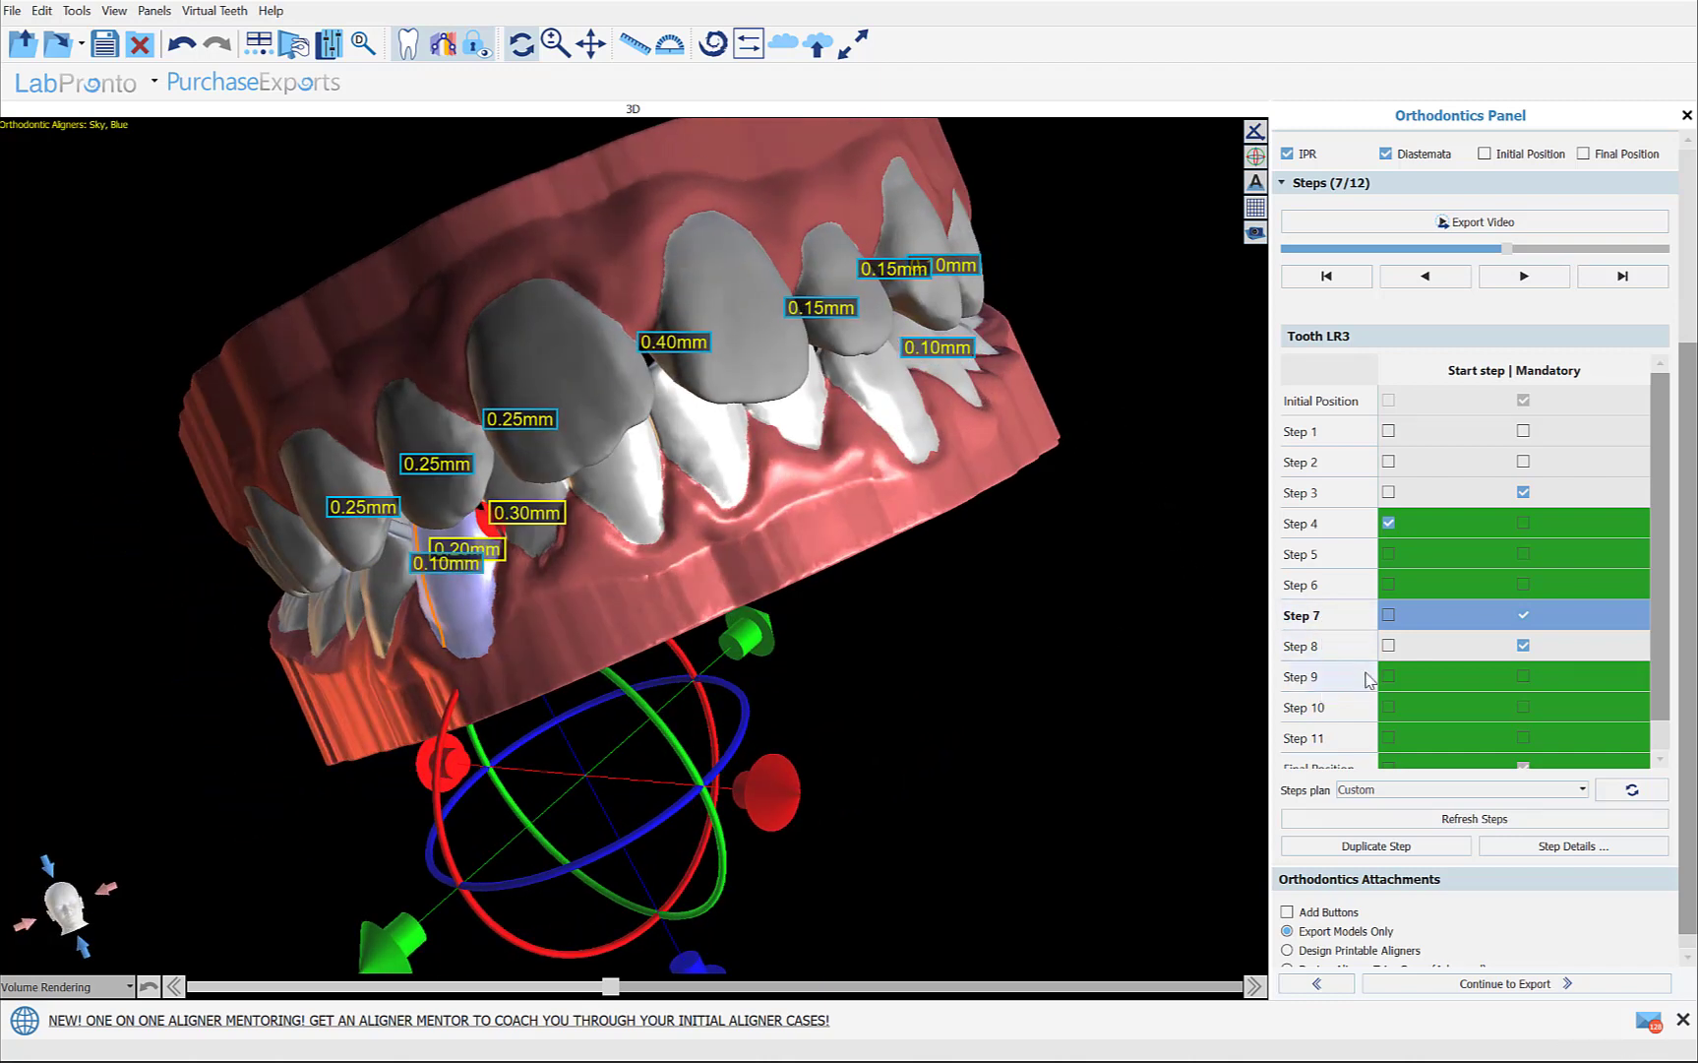
pyautogui.click(1355, 658)
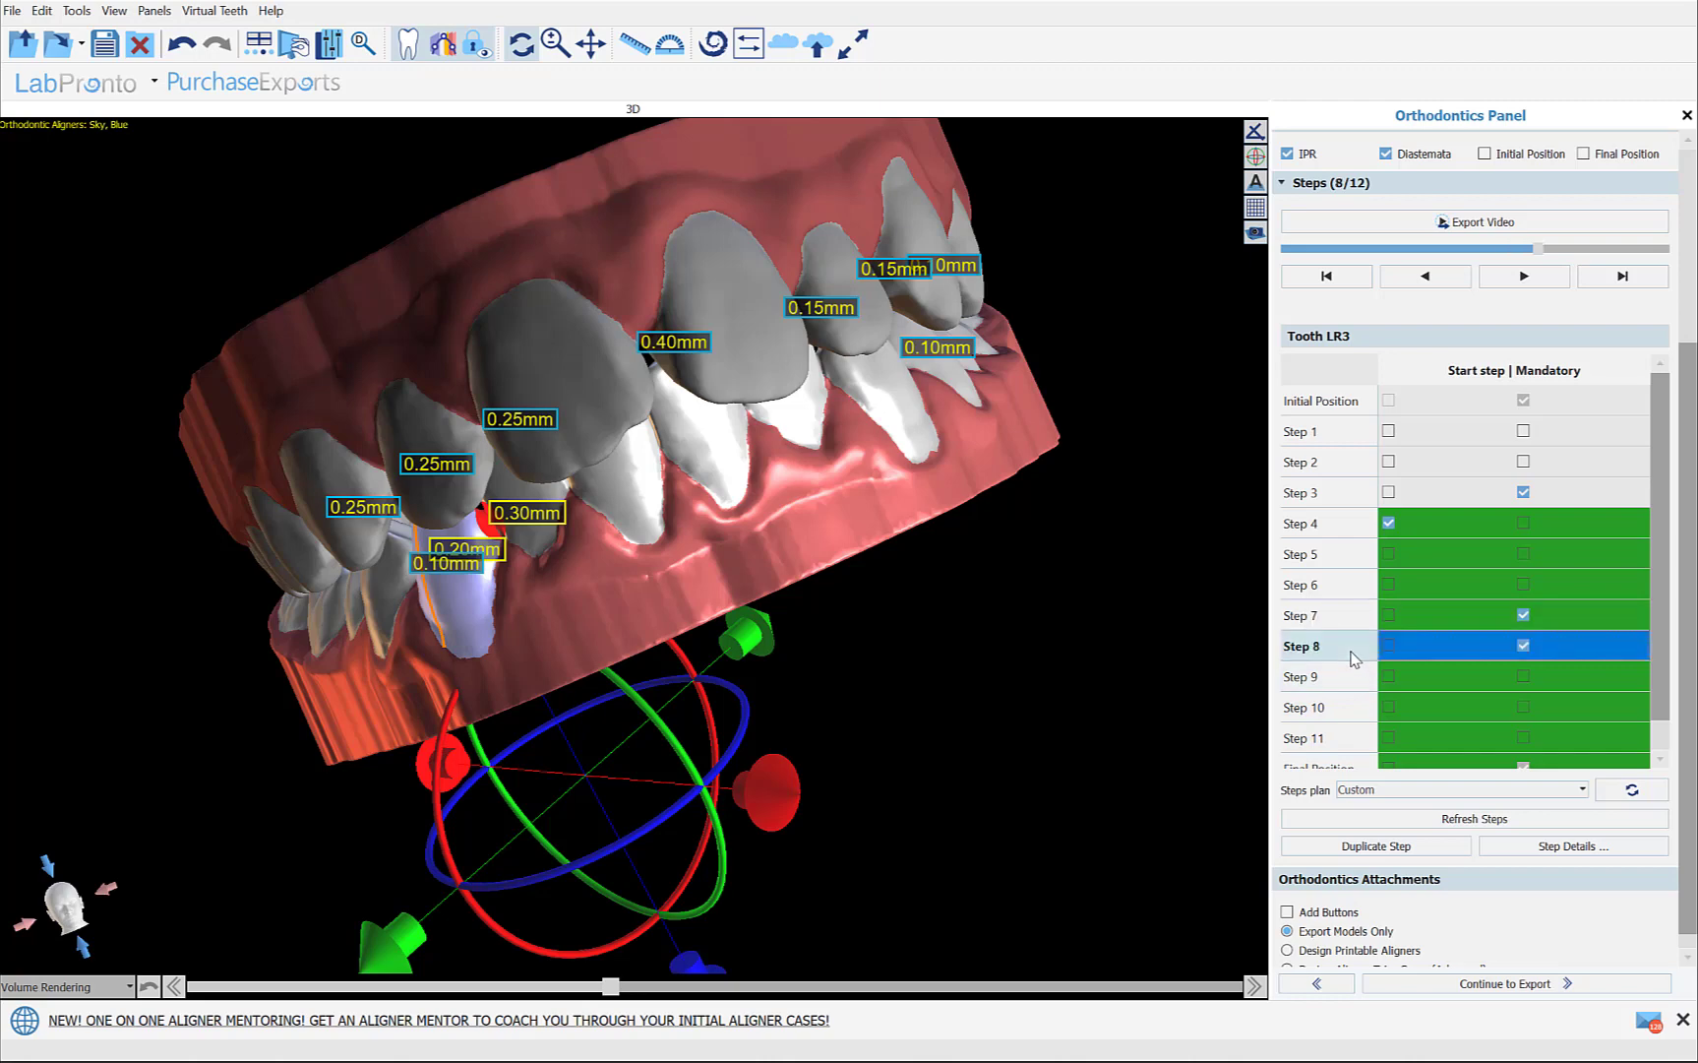
pyautogui.click(710, 469)
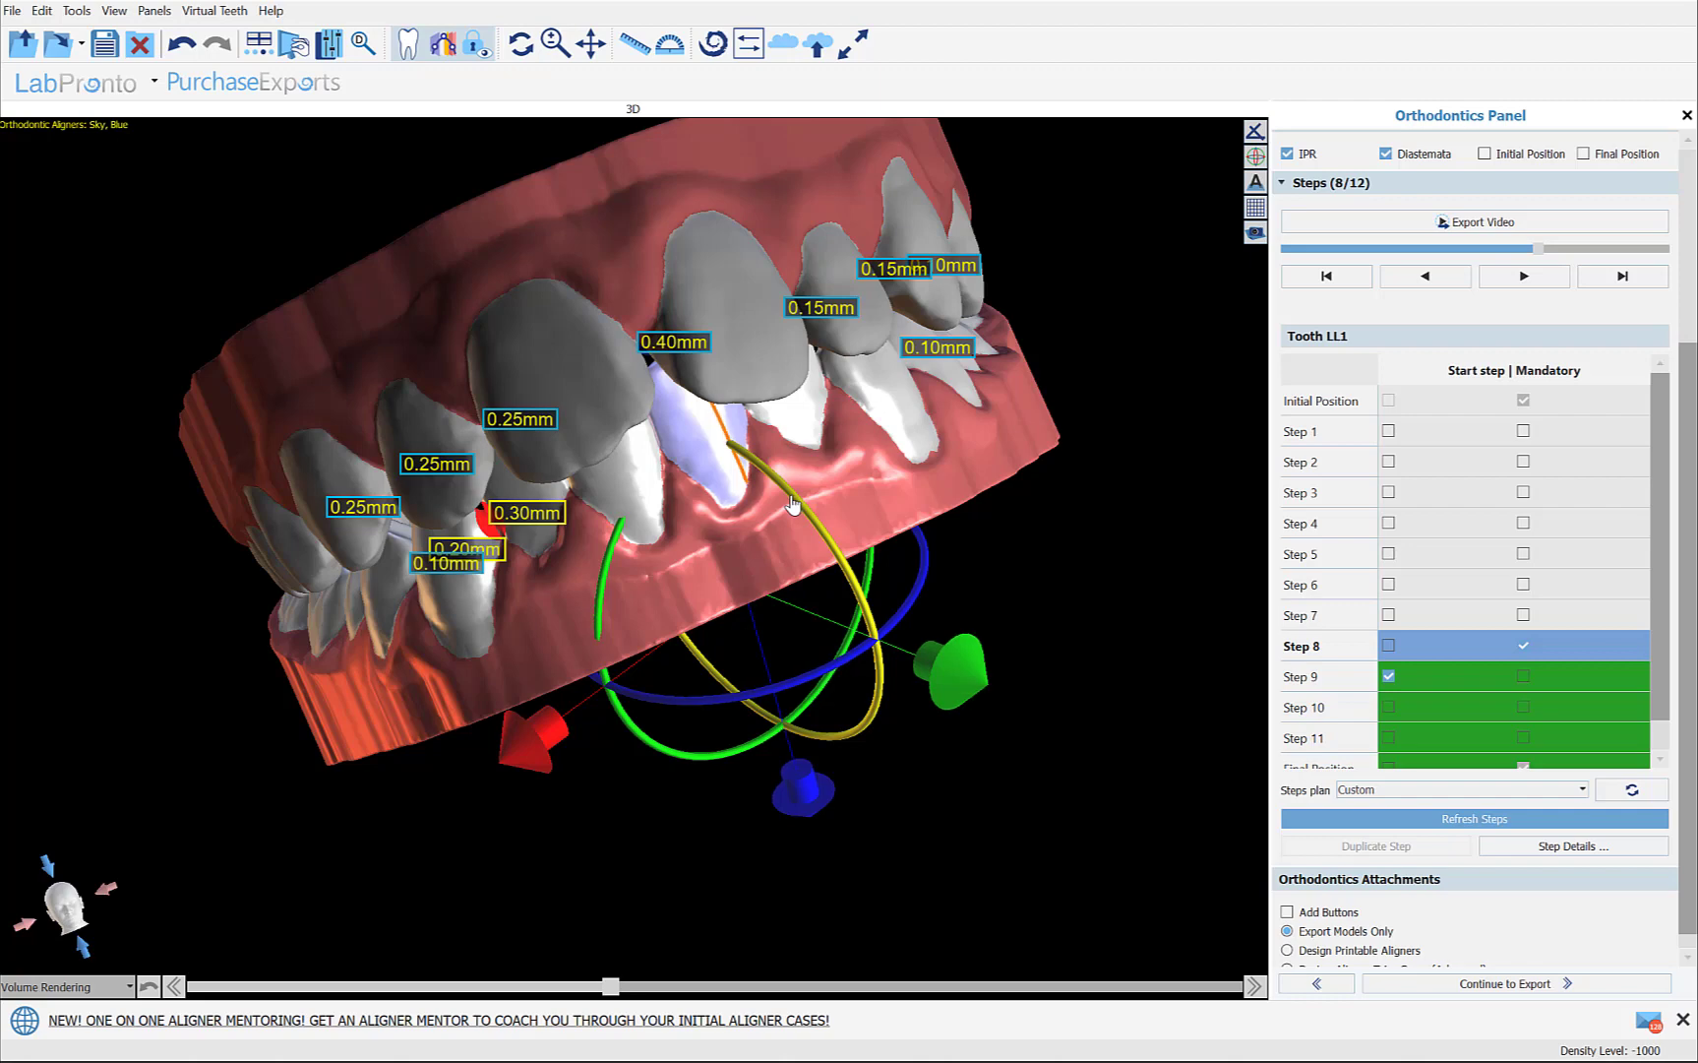
pyautogui.moveTo(793, 504); pyautogui.dragTo(639, 518)
pyautogui.click(617, 490)
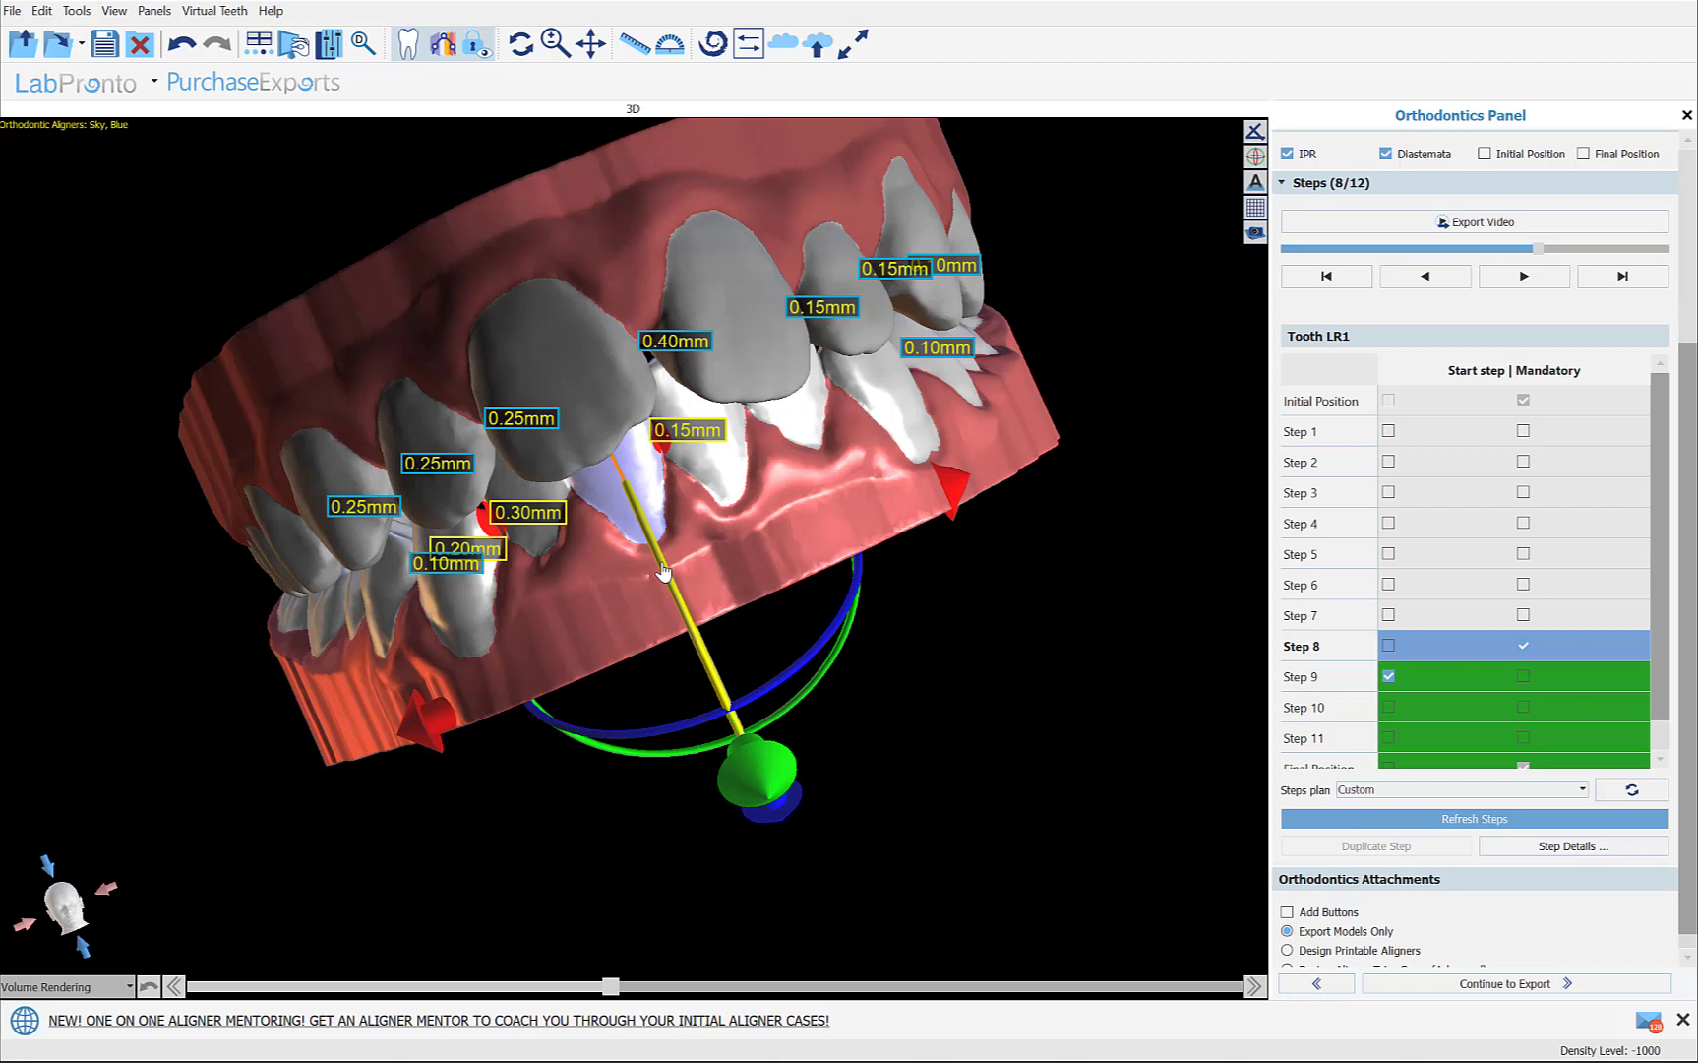
pyautogui.scroll(-1, 663, 571)
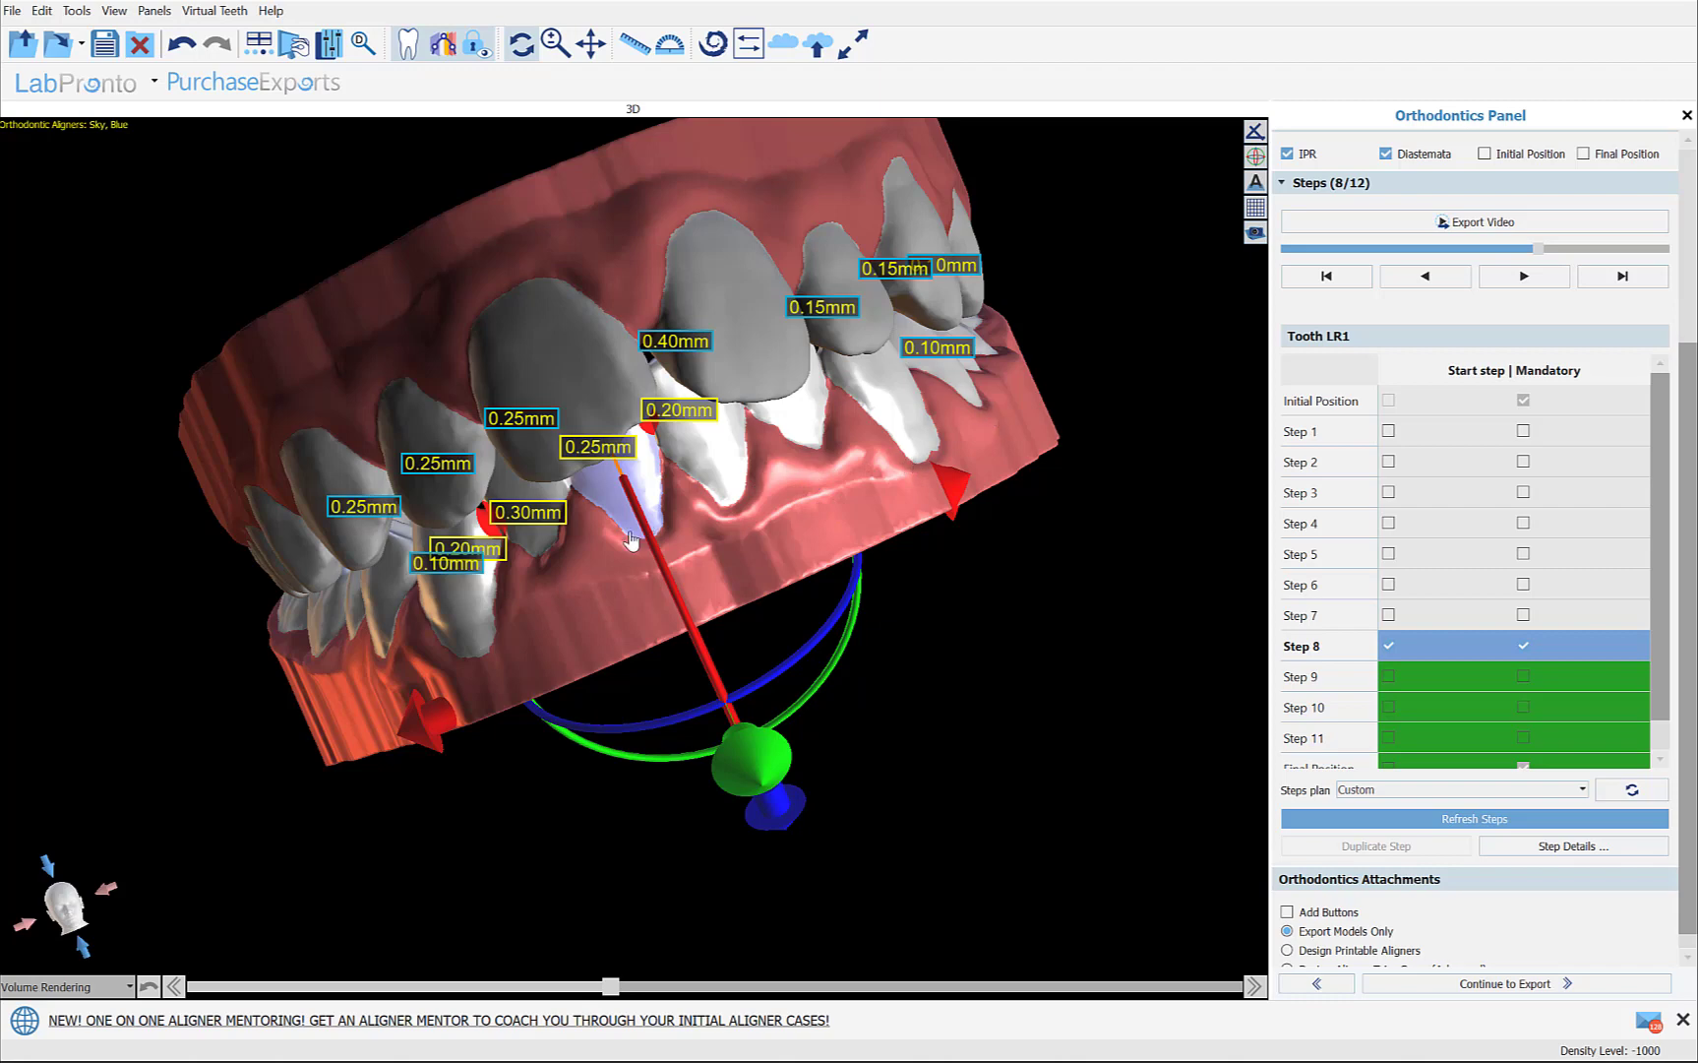
pyautogui.click(1512, 822)
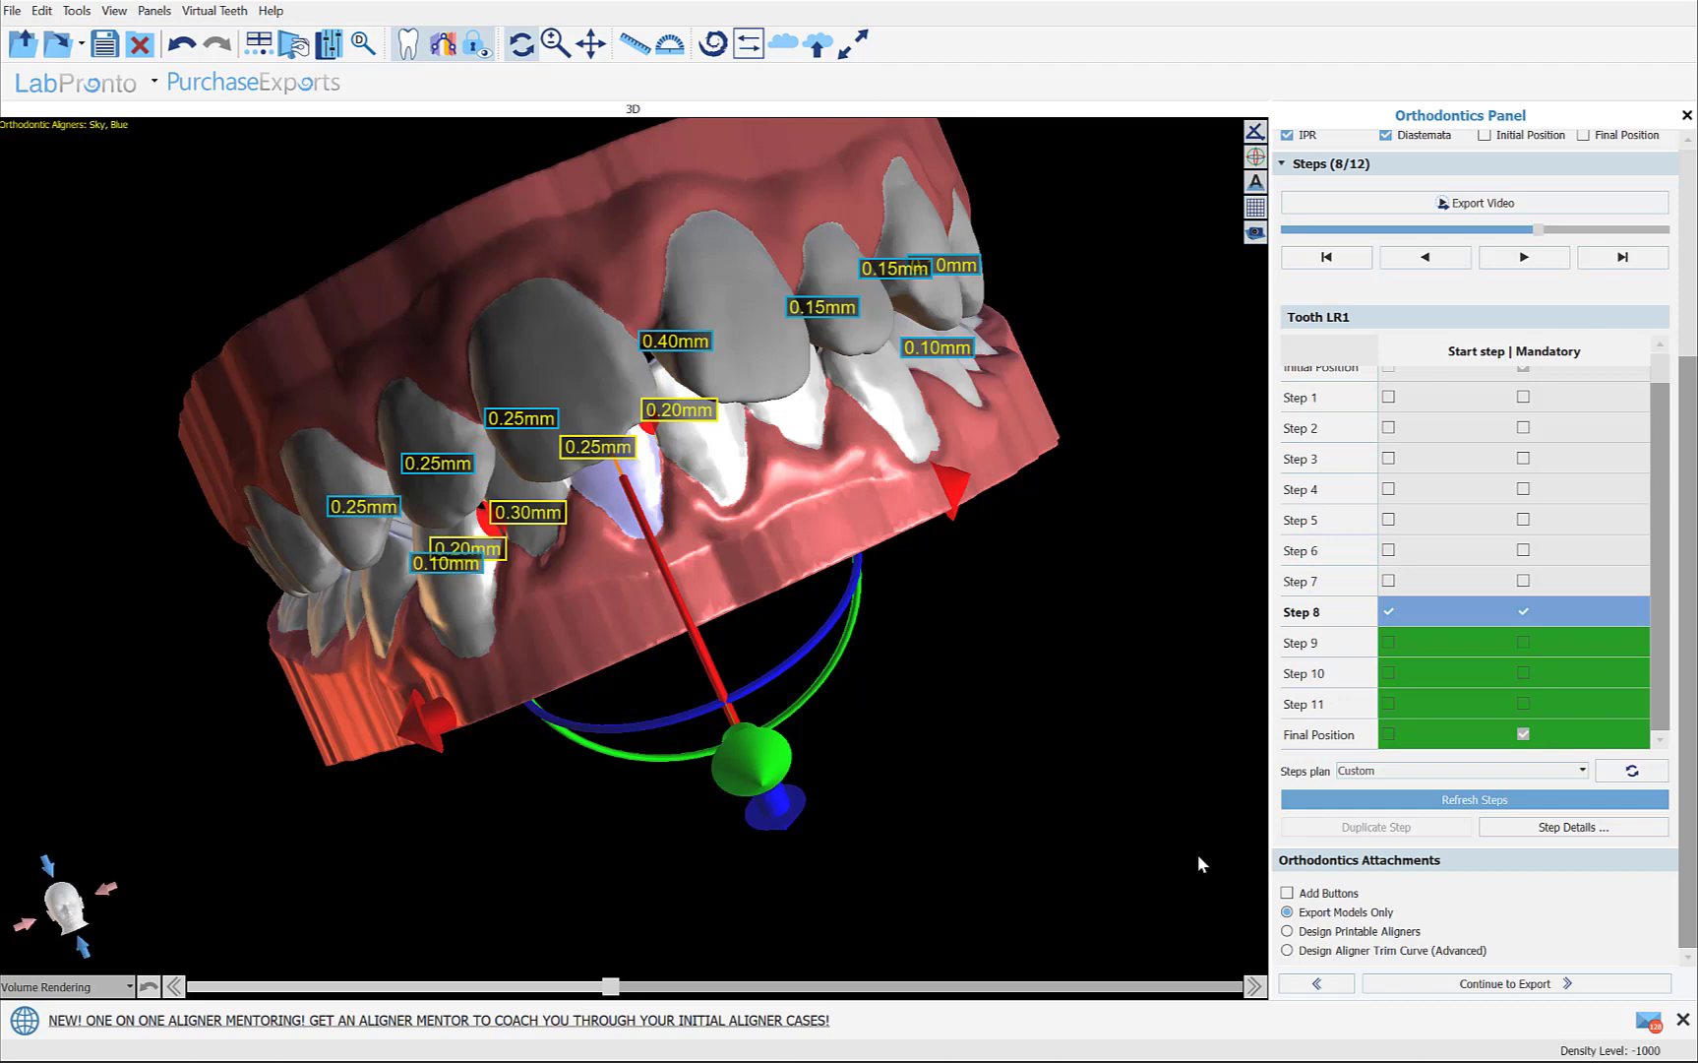
# - Review tooth LR1's movement steps and plan options, and examine the step details of all mandible teeth
pyautogui.scroll(1, 1457, 639)
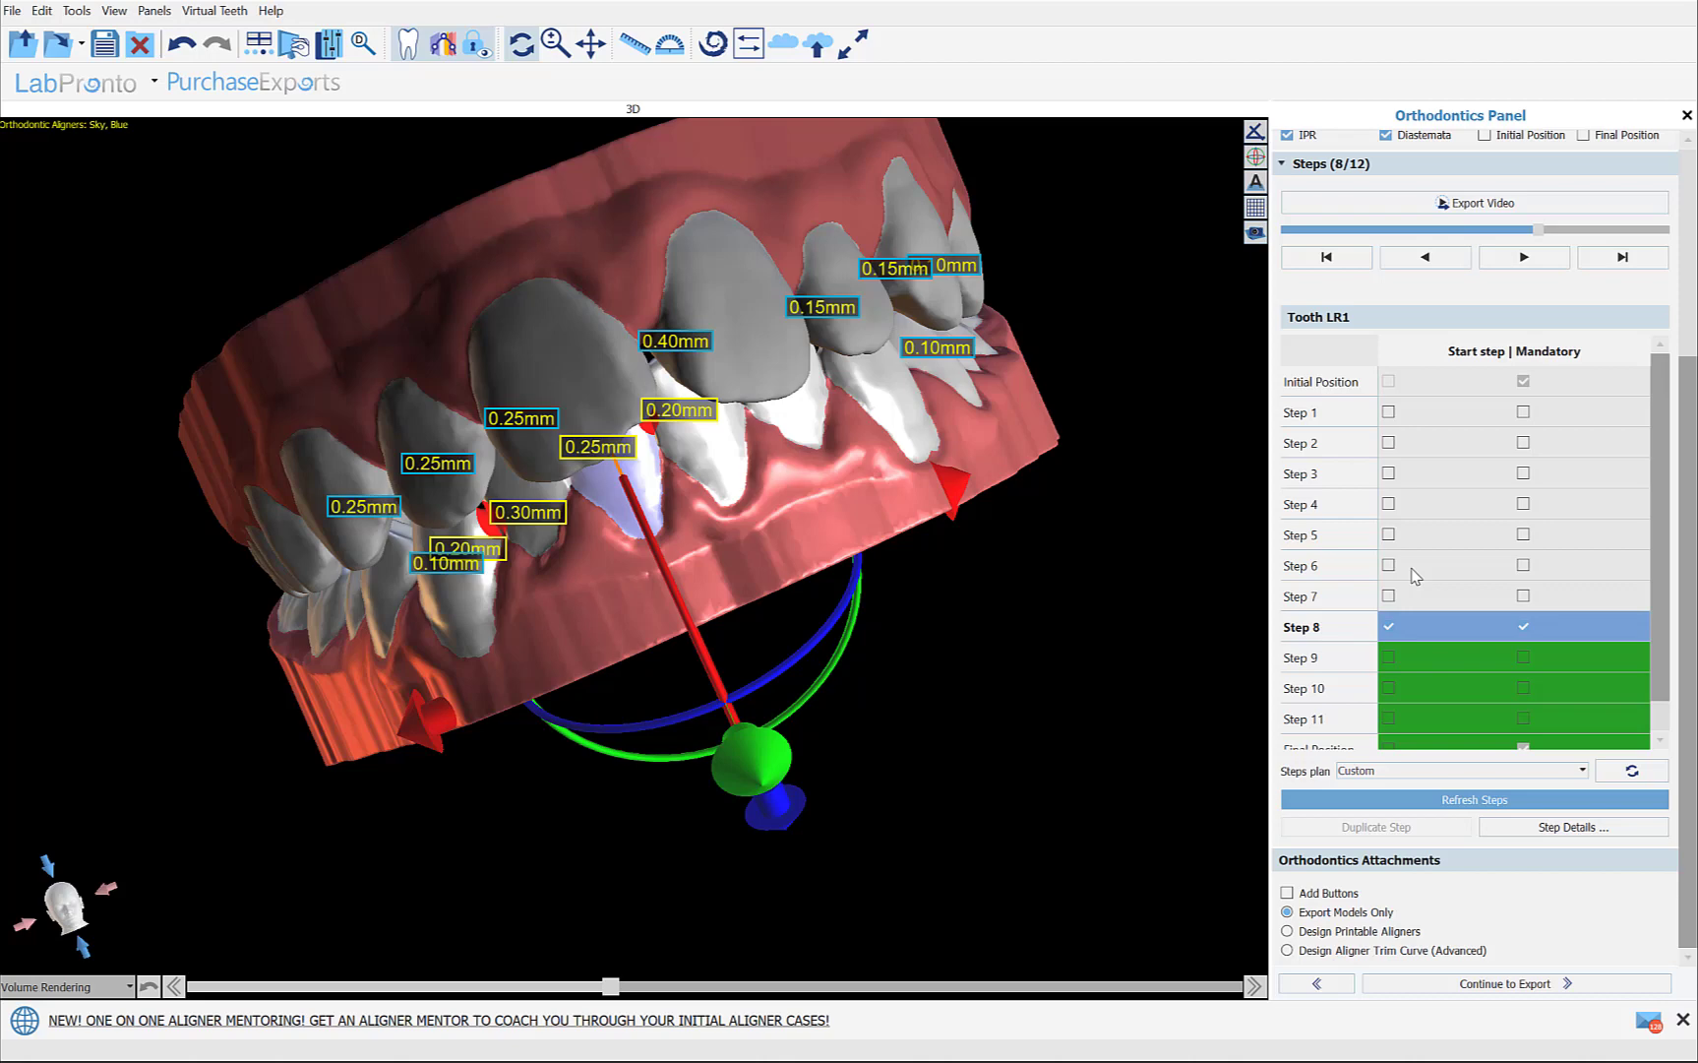
pyautogui.scroll(1, 1415, 575)
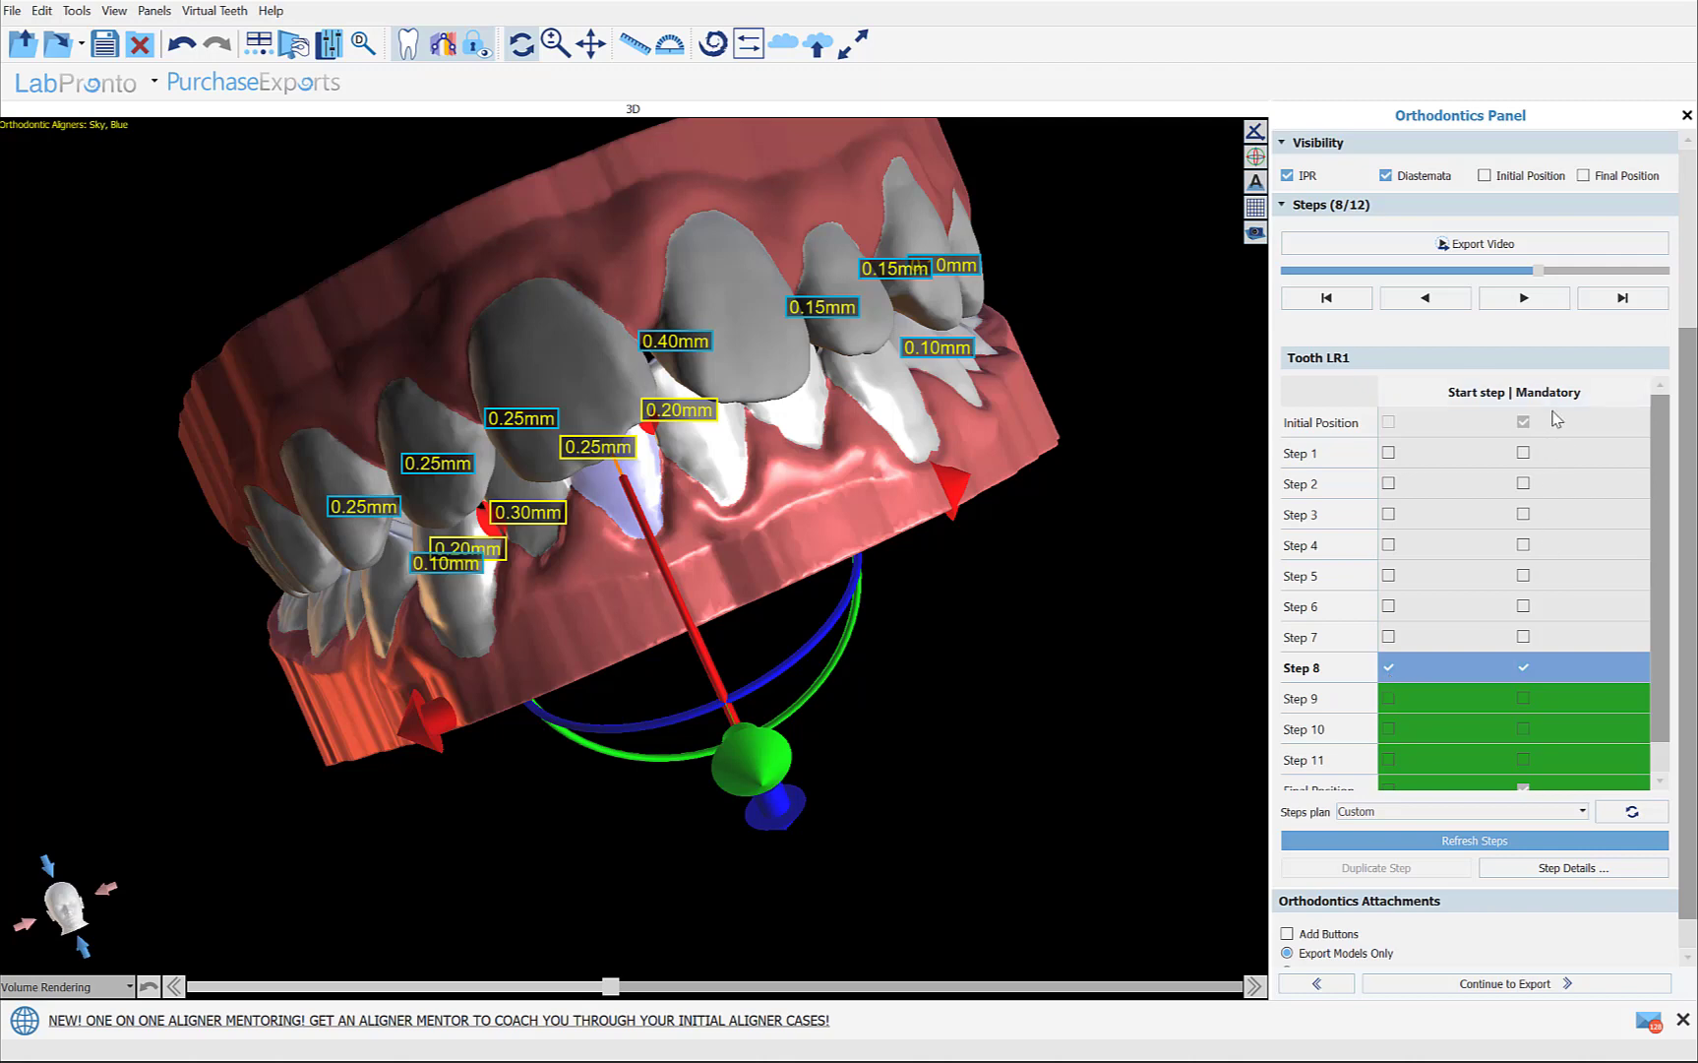
pyautogui.scroll(-2, 1554, 684)
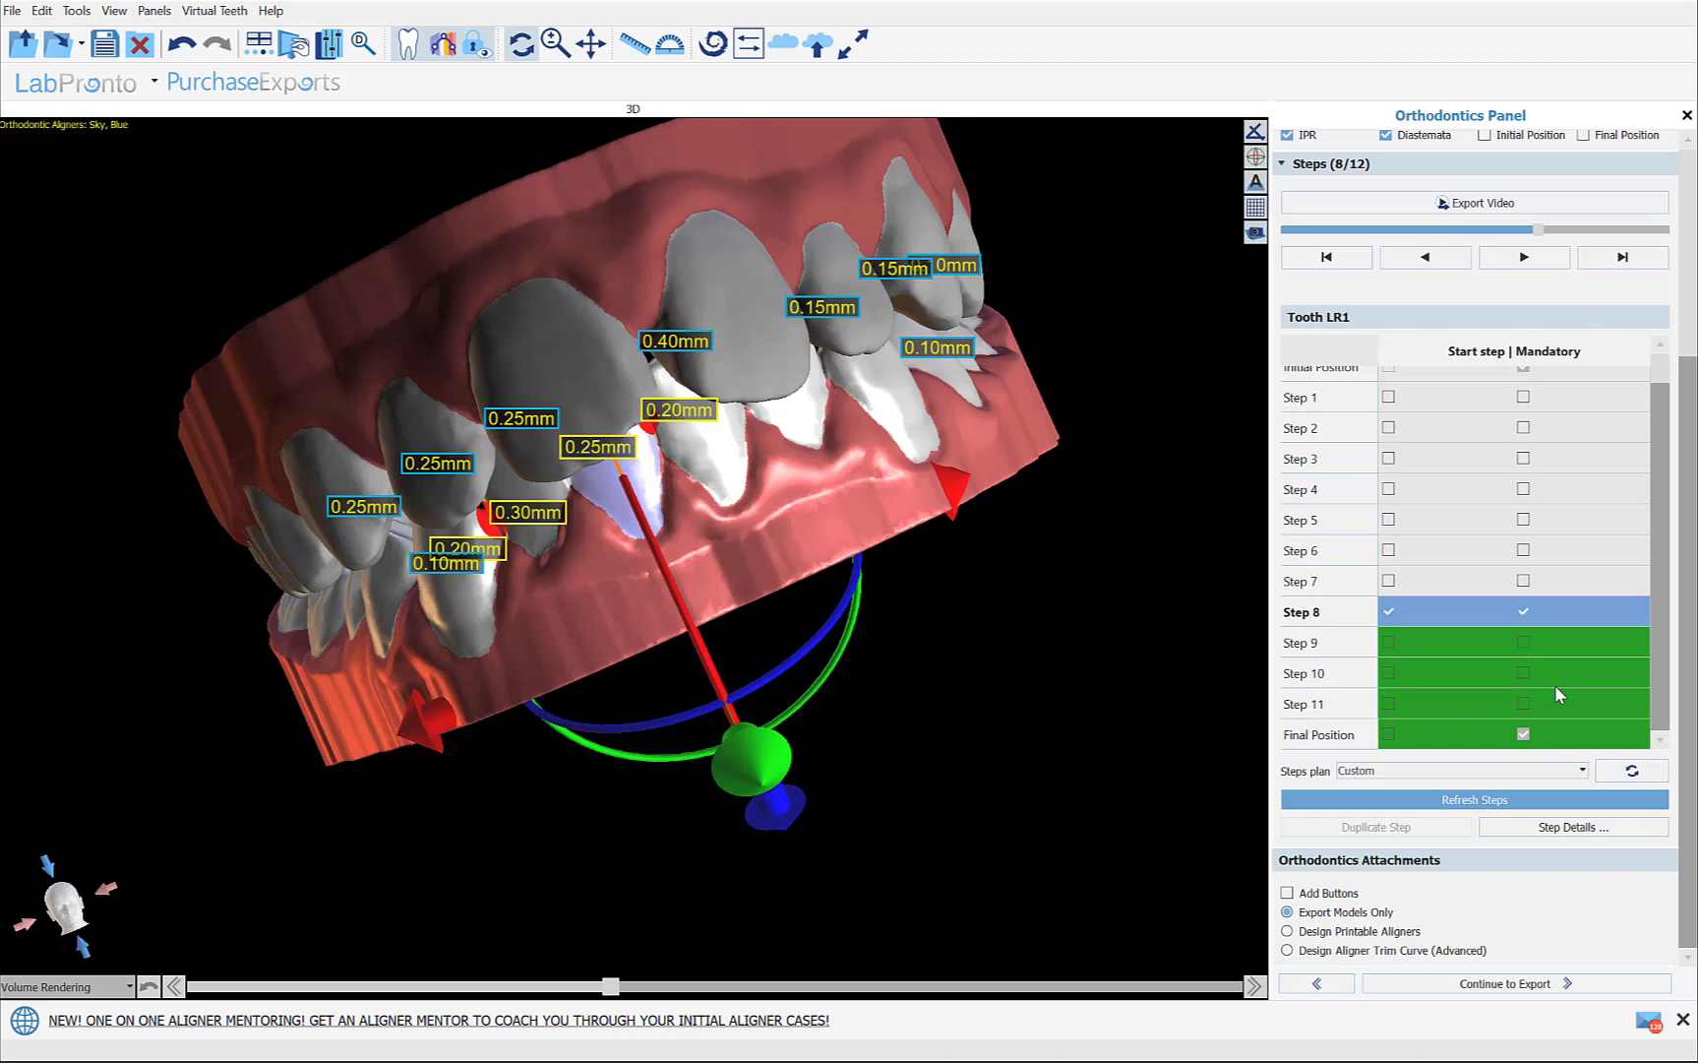
pyautogui.click(1362, 774)
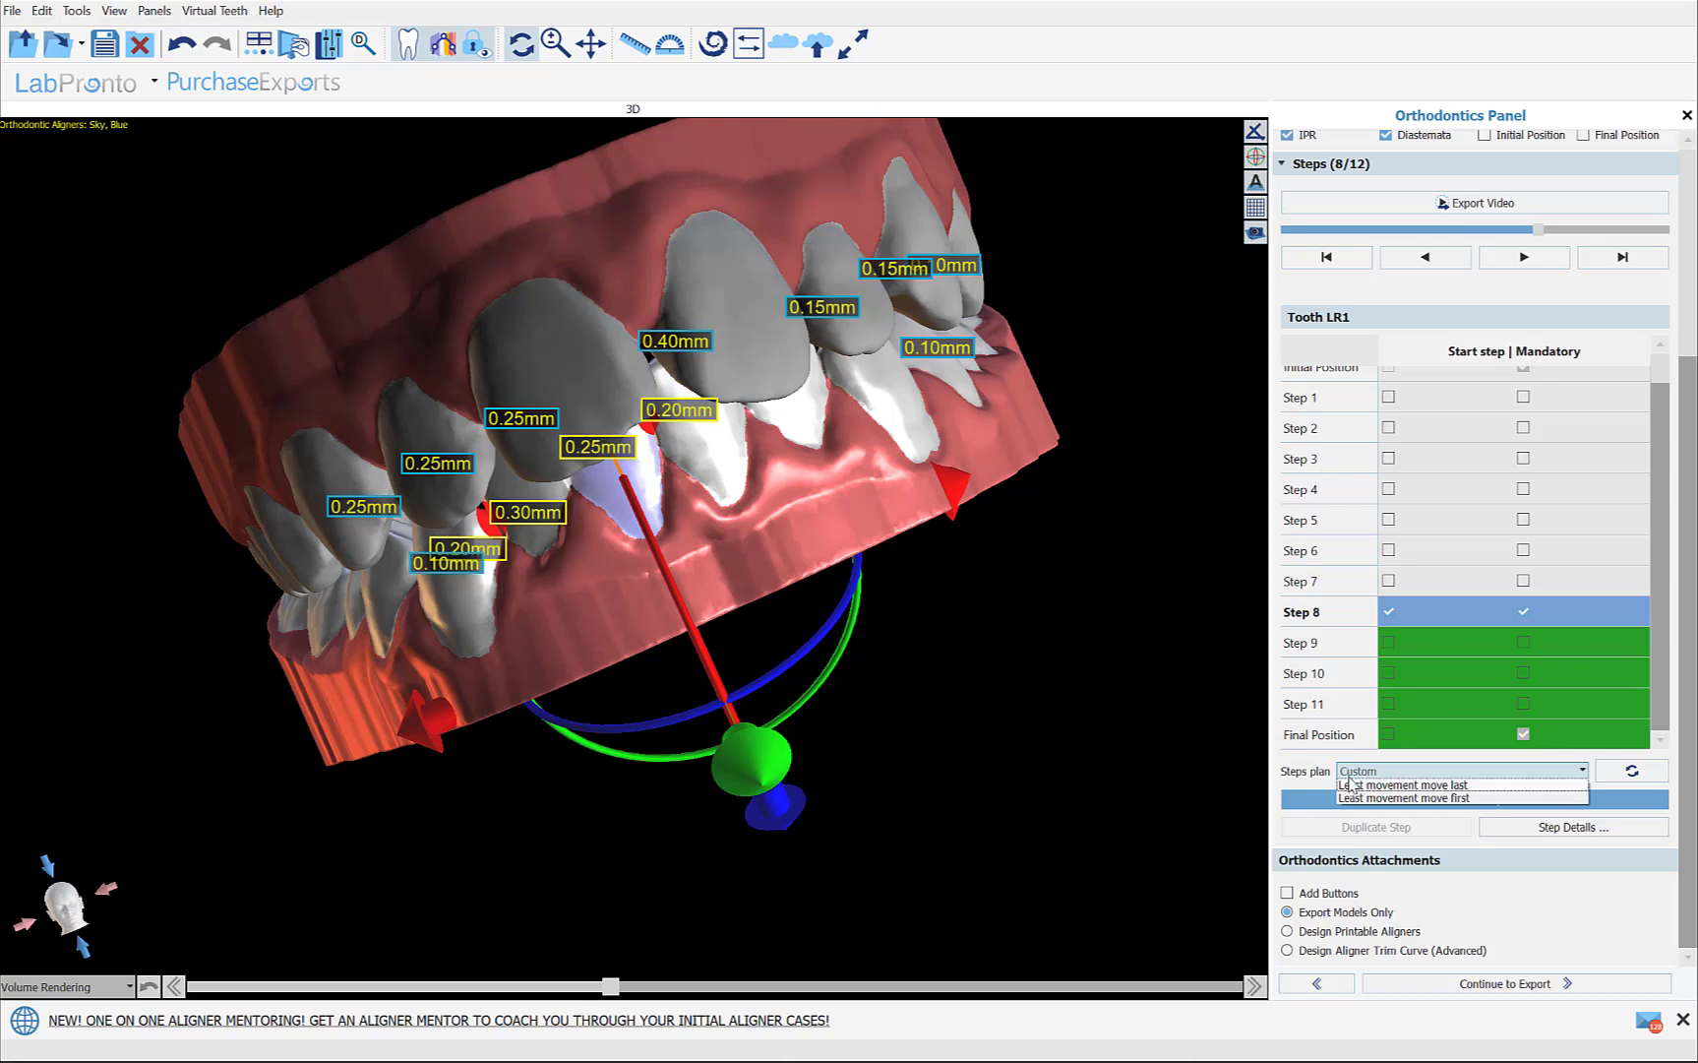
pyautogui.click(1311, 771)
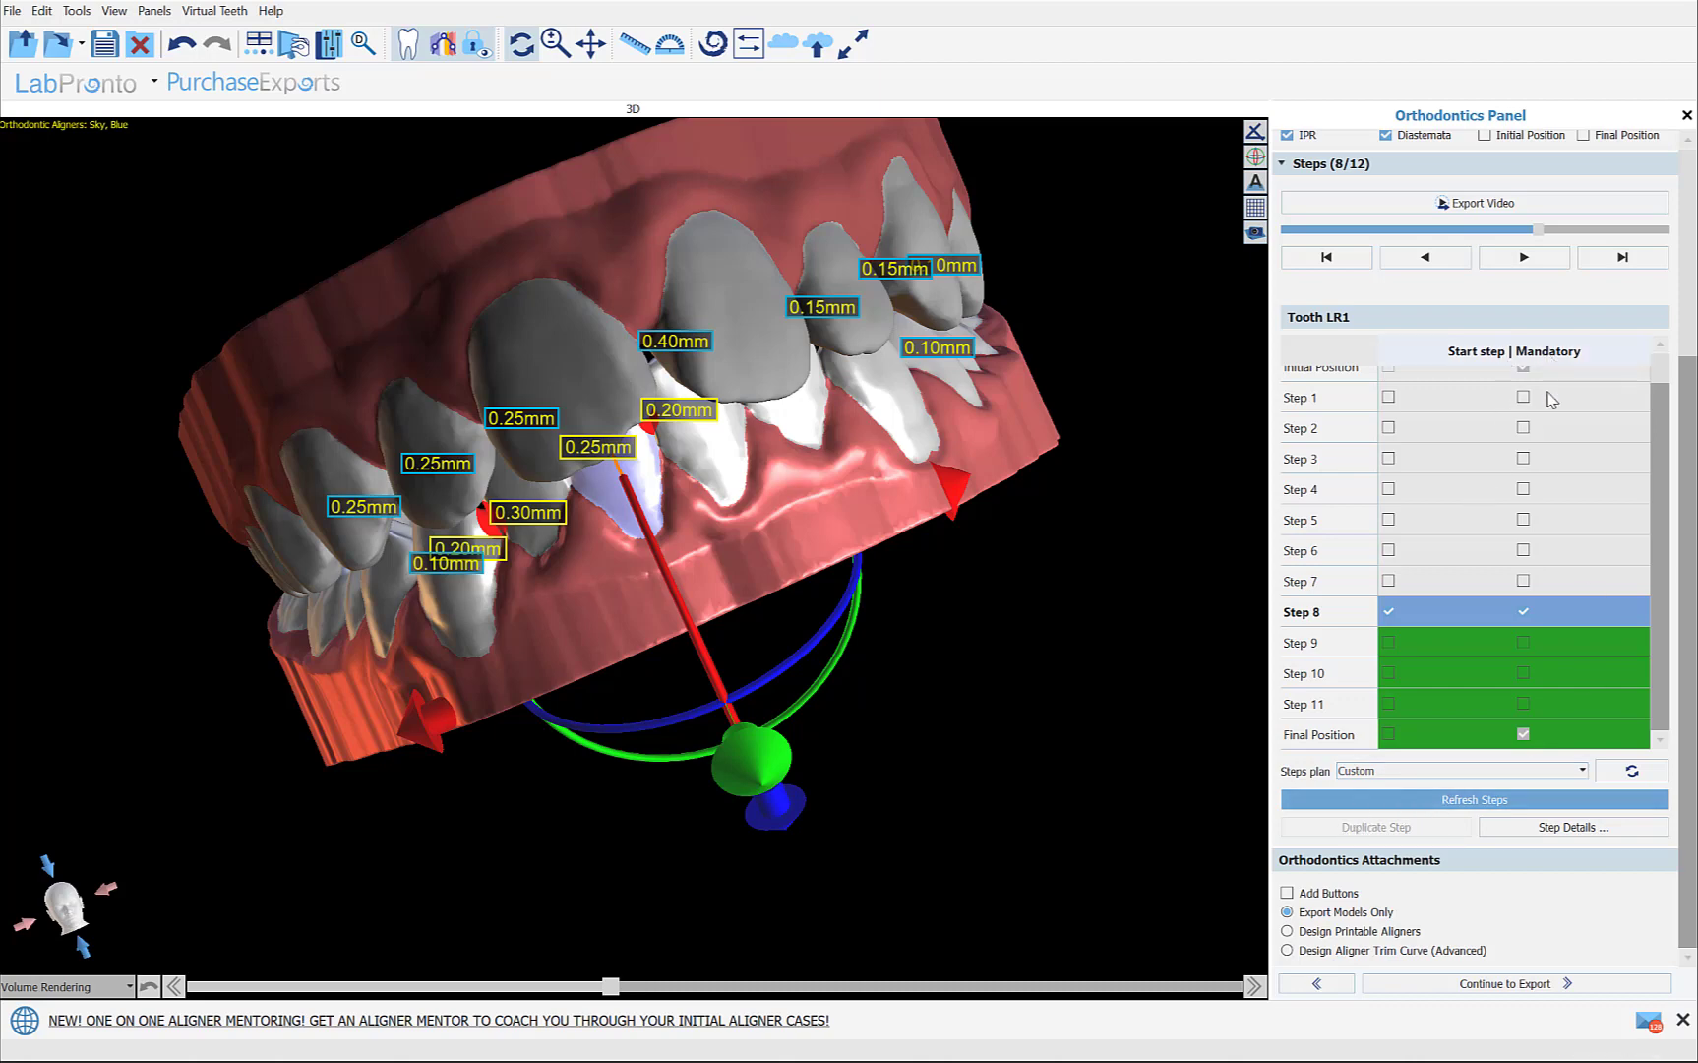
pyautogui.click(1540, 831)
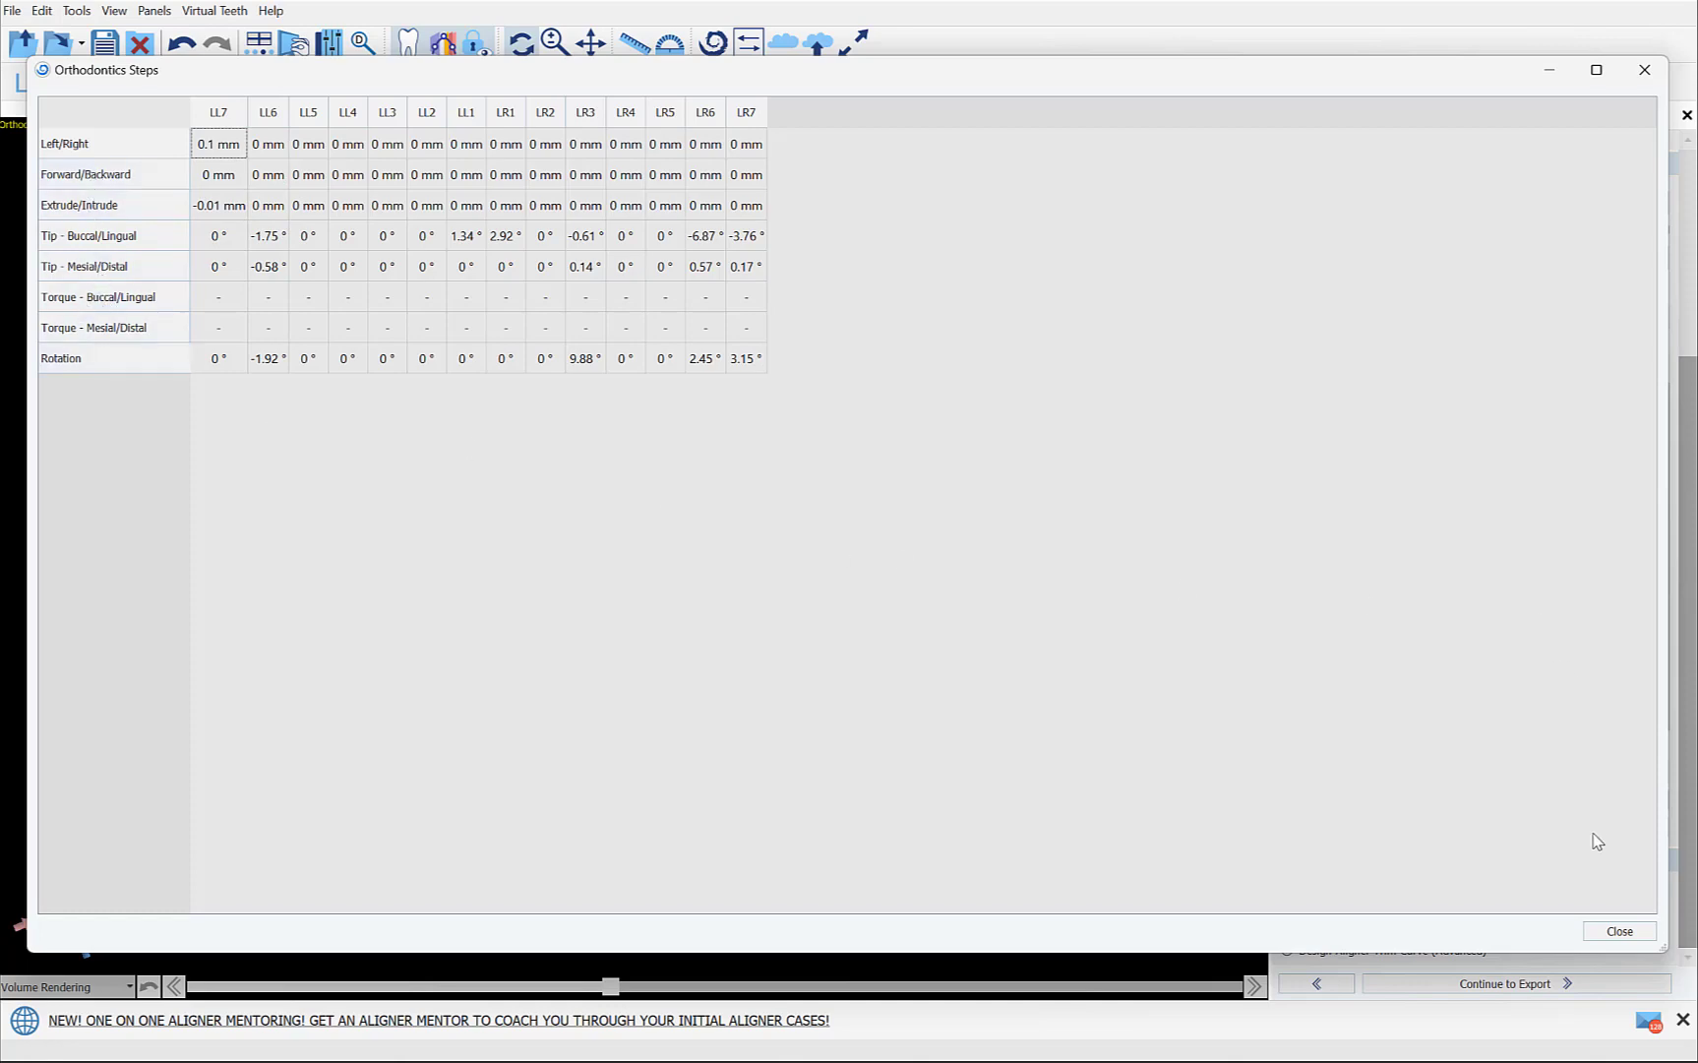
pyautogui.click(1619, 931)
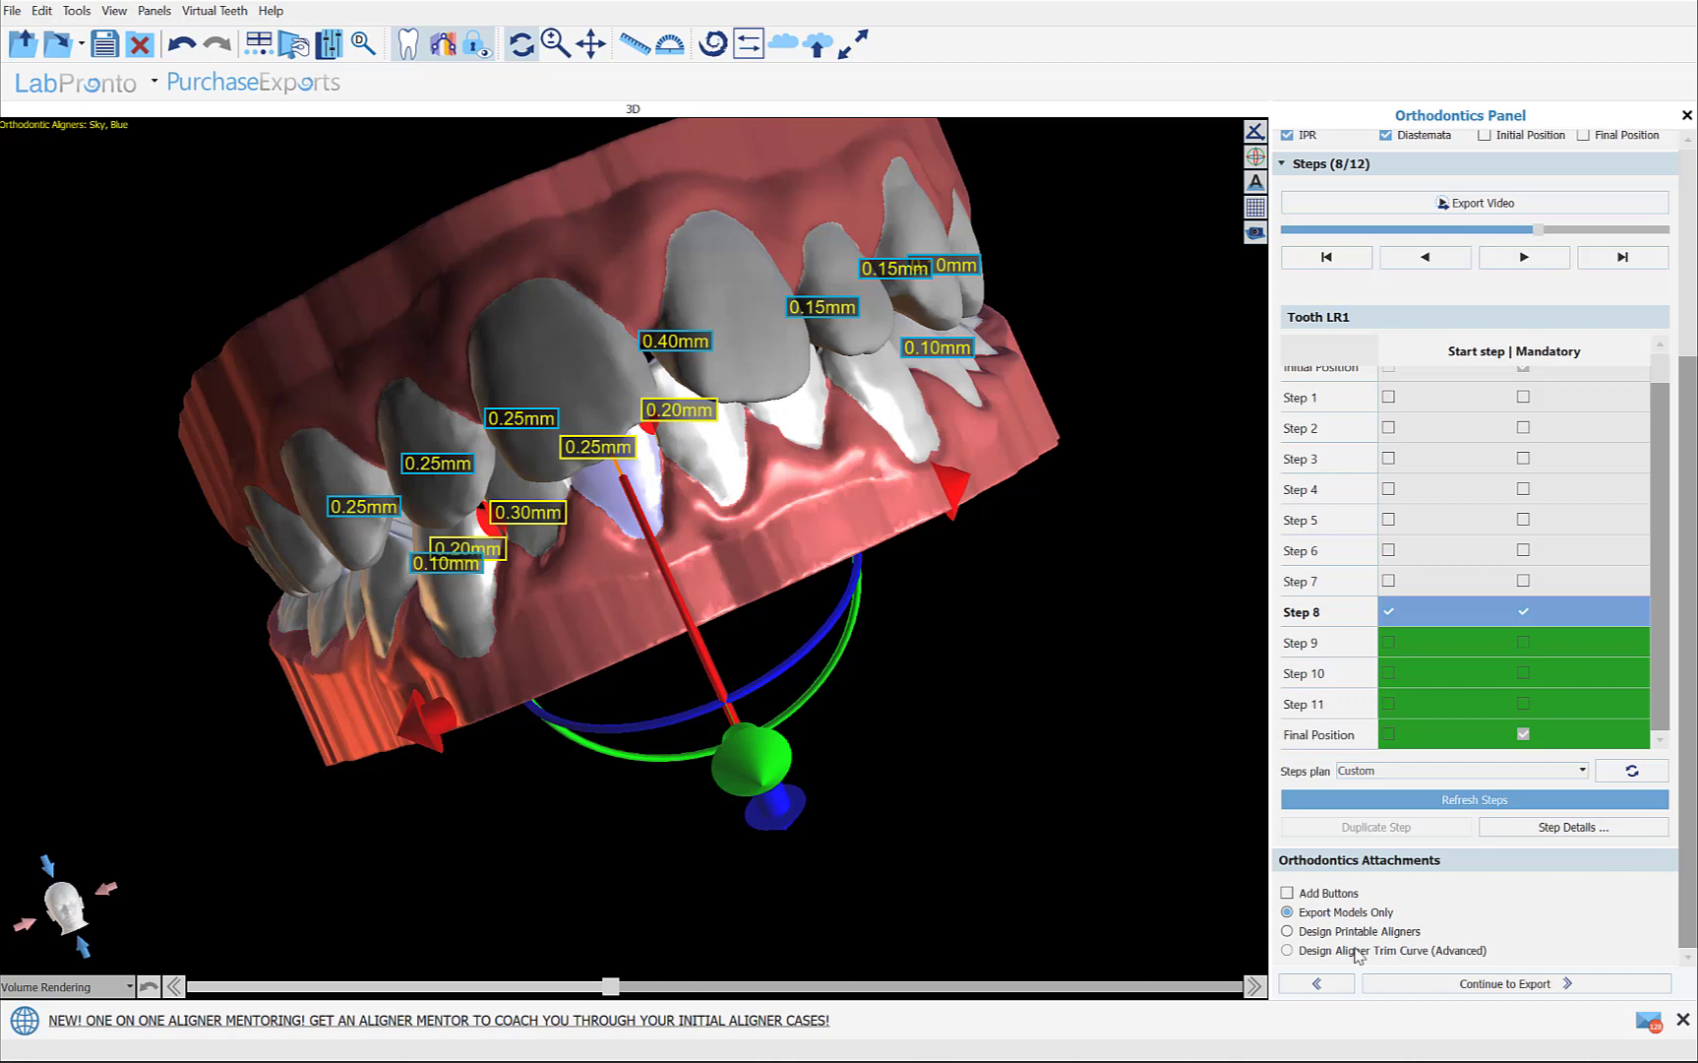
# - Leave attachment buttons off, keep Export Models Only as the output option, and continue to the export stage
pyautogui.click(1309, 895)
pyautogui.click(1336, 893)
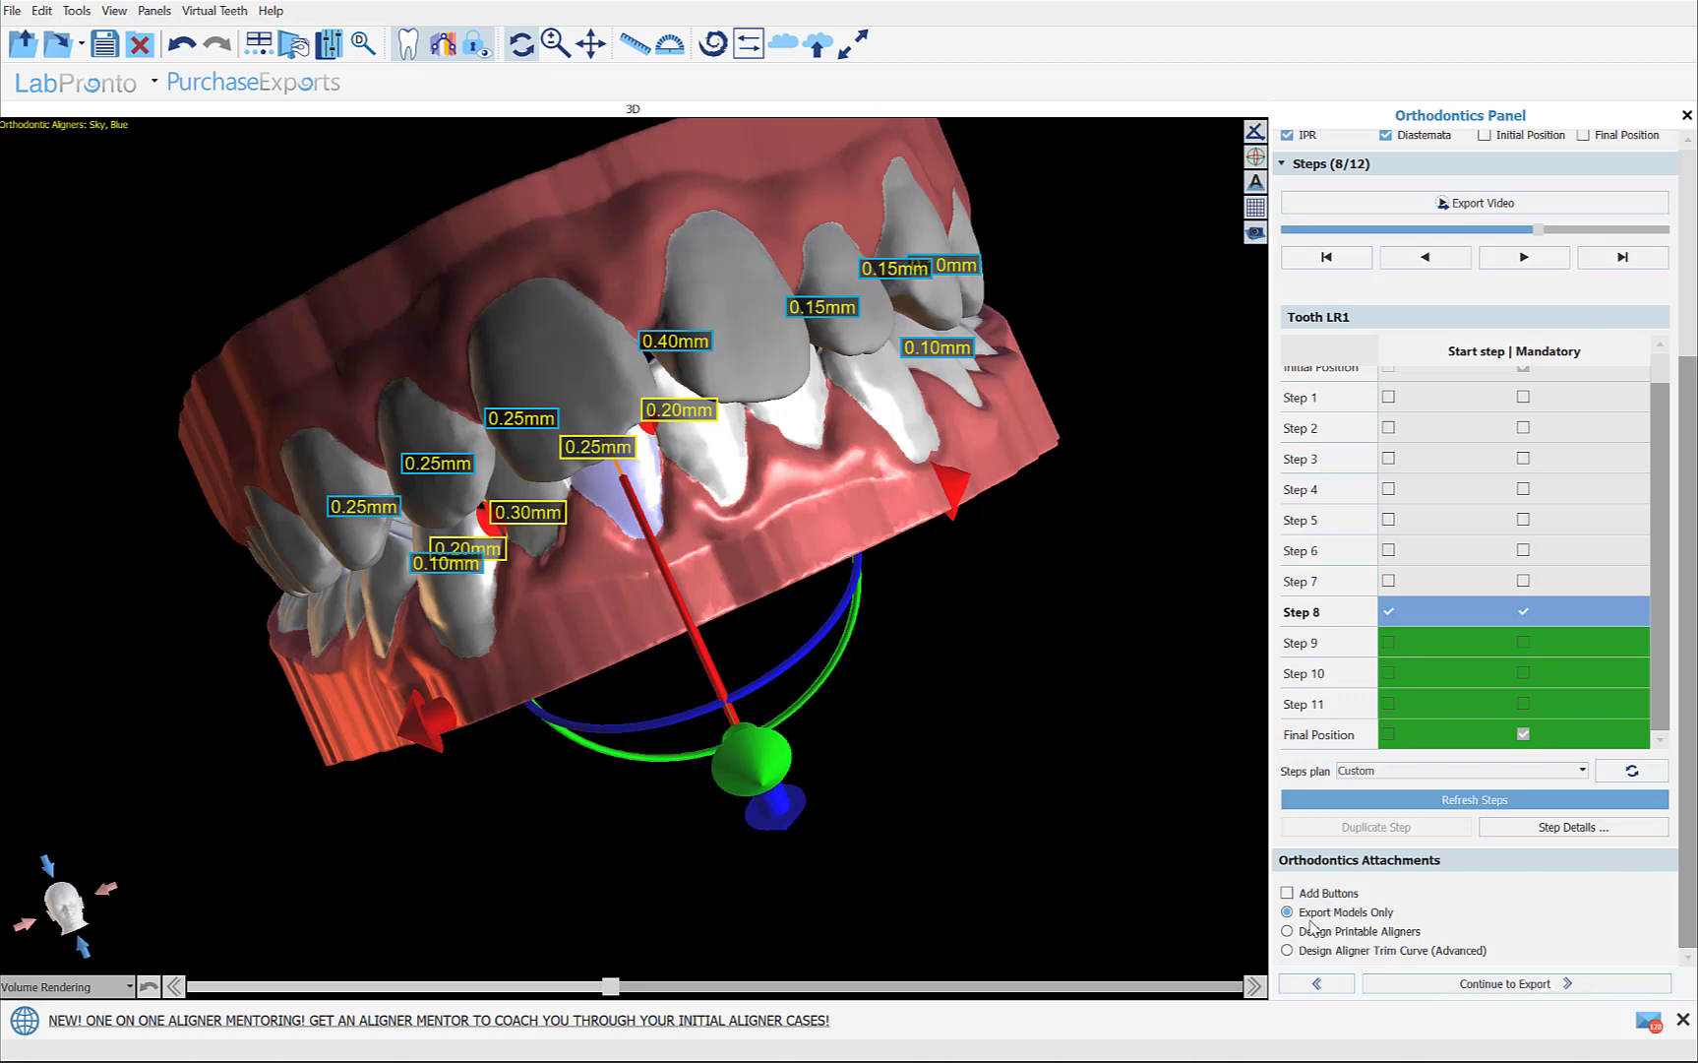
pyautogui.click(1439, 983)
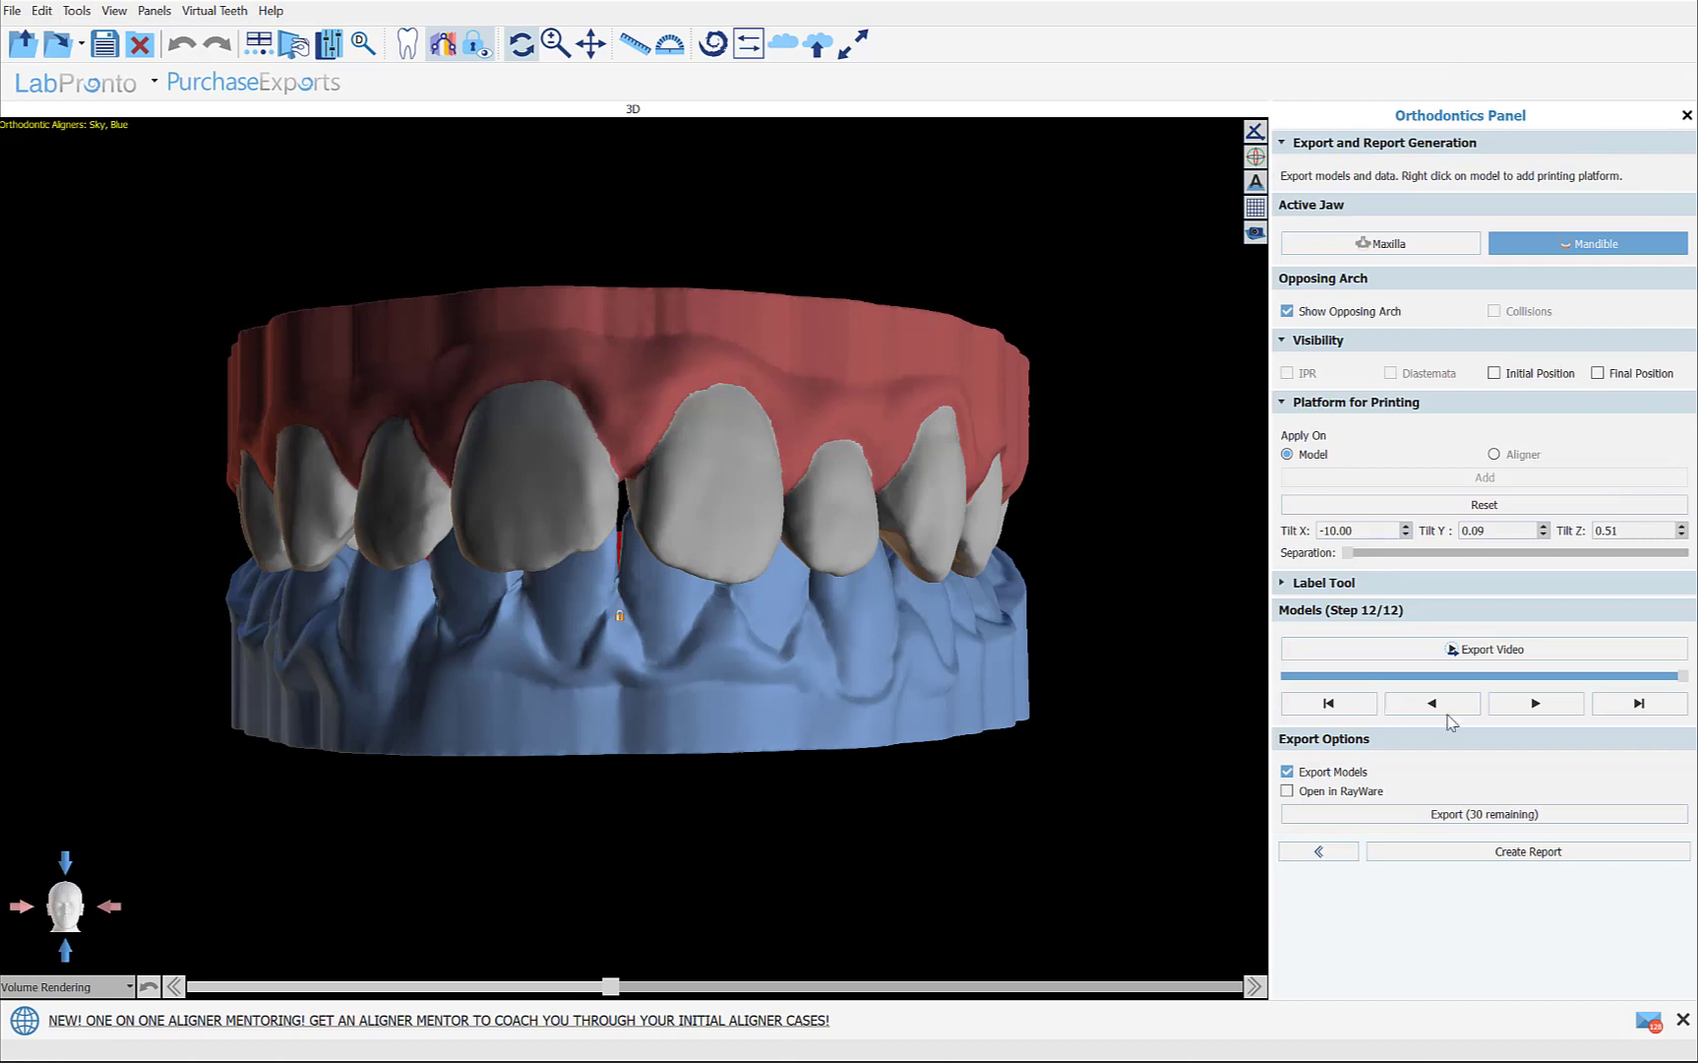
# - Examine the video export options without exporting, and review the mandible models from the final step back to step 1
pyautogui.click(1516, 651)
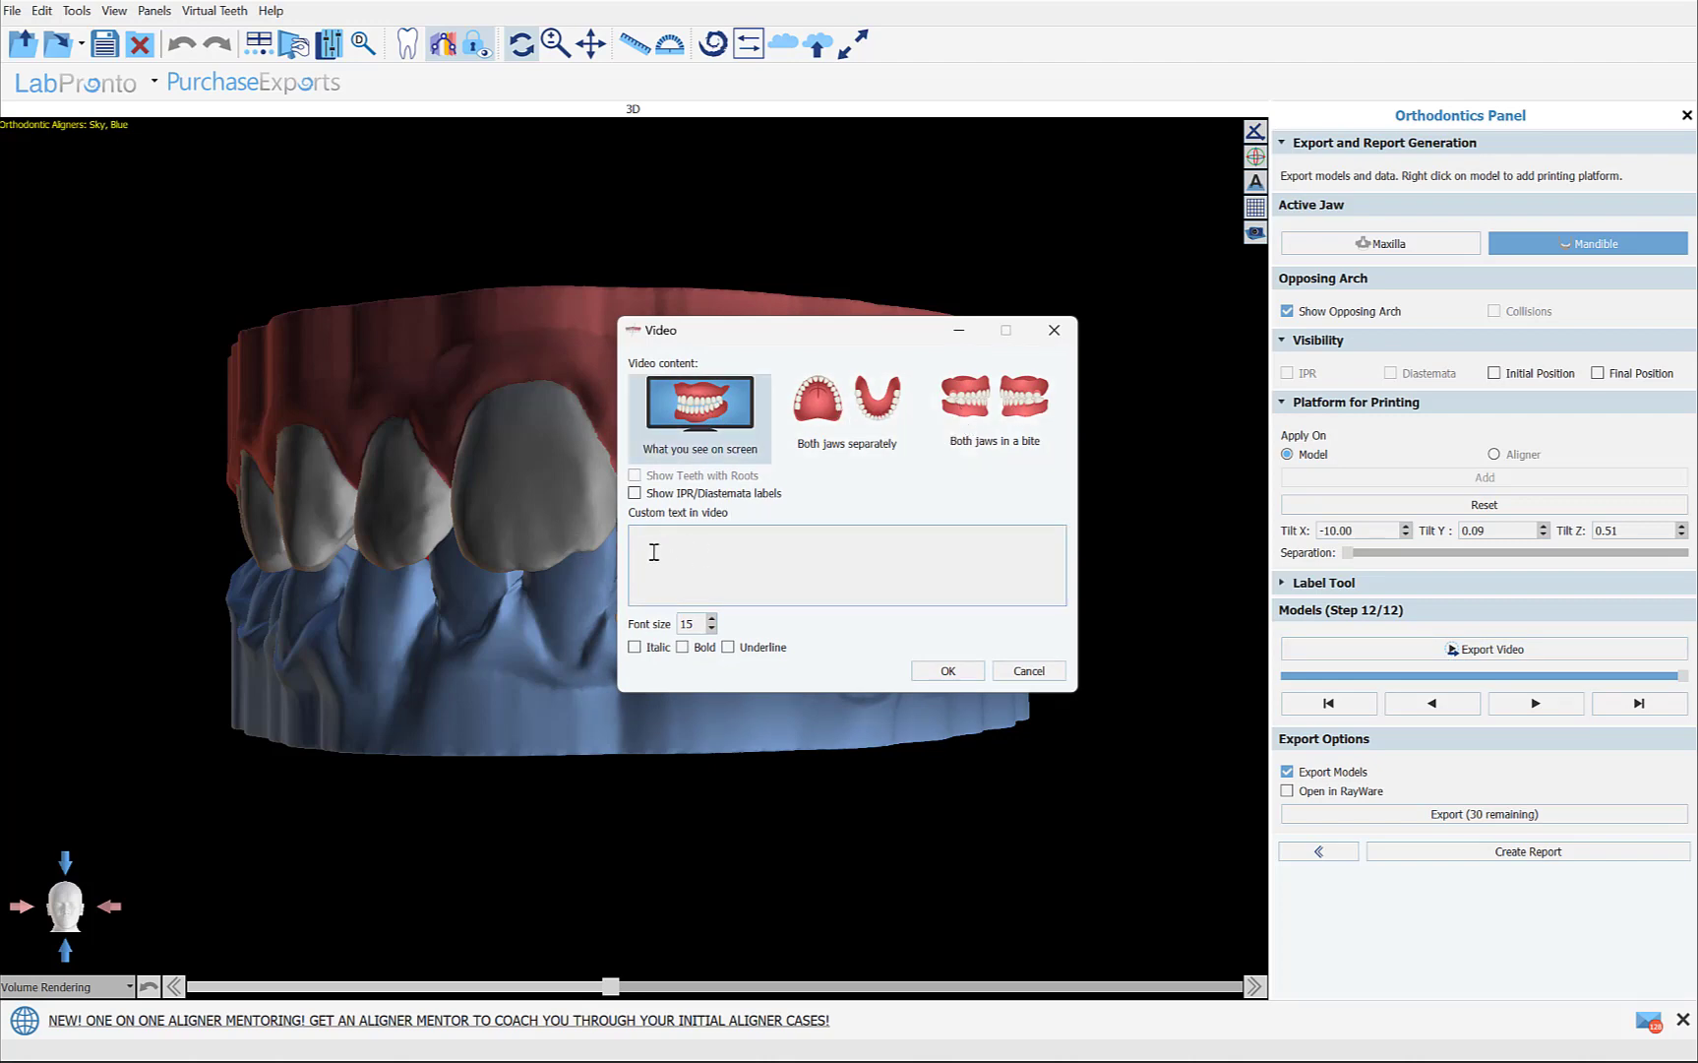
pyautogui.click(1030, 672)
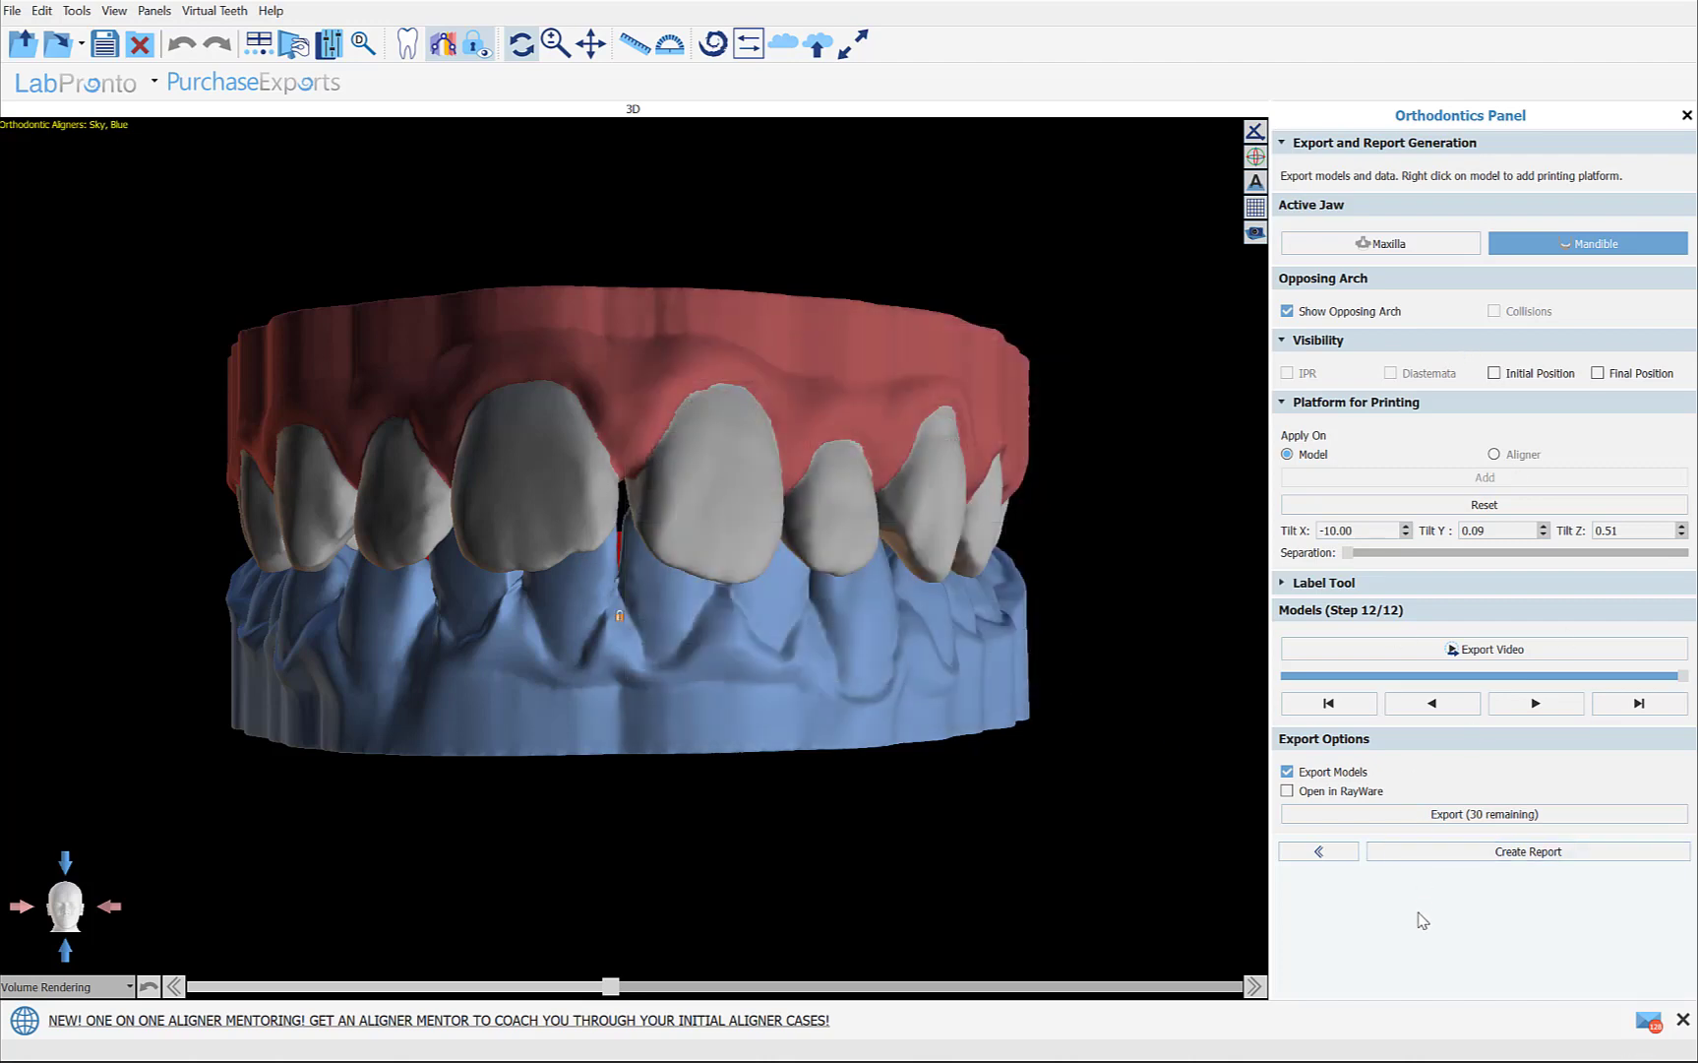
pyautogui.moveTo(355, 822); pyautogui.dragTo(479, 902)
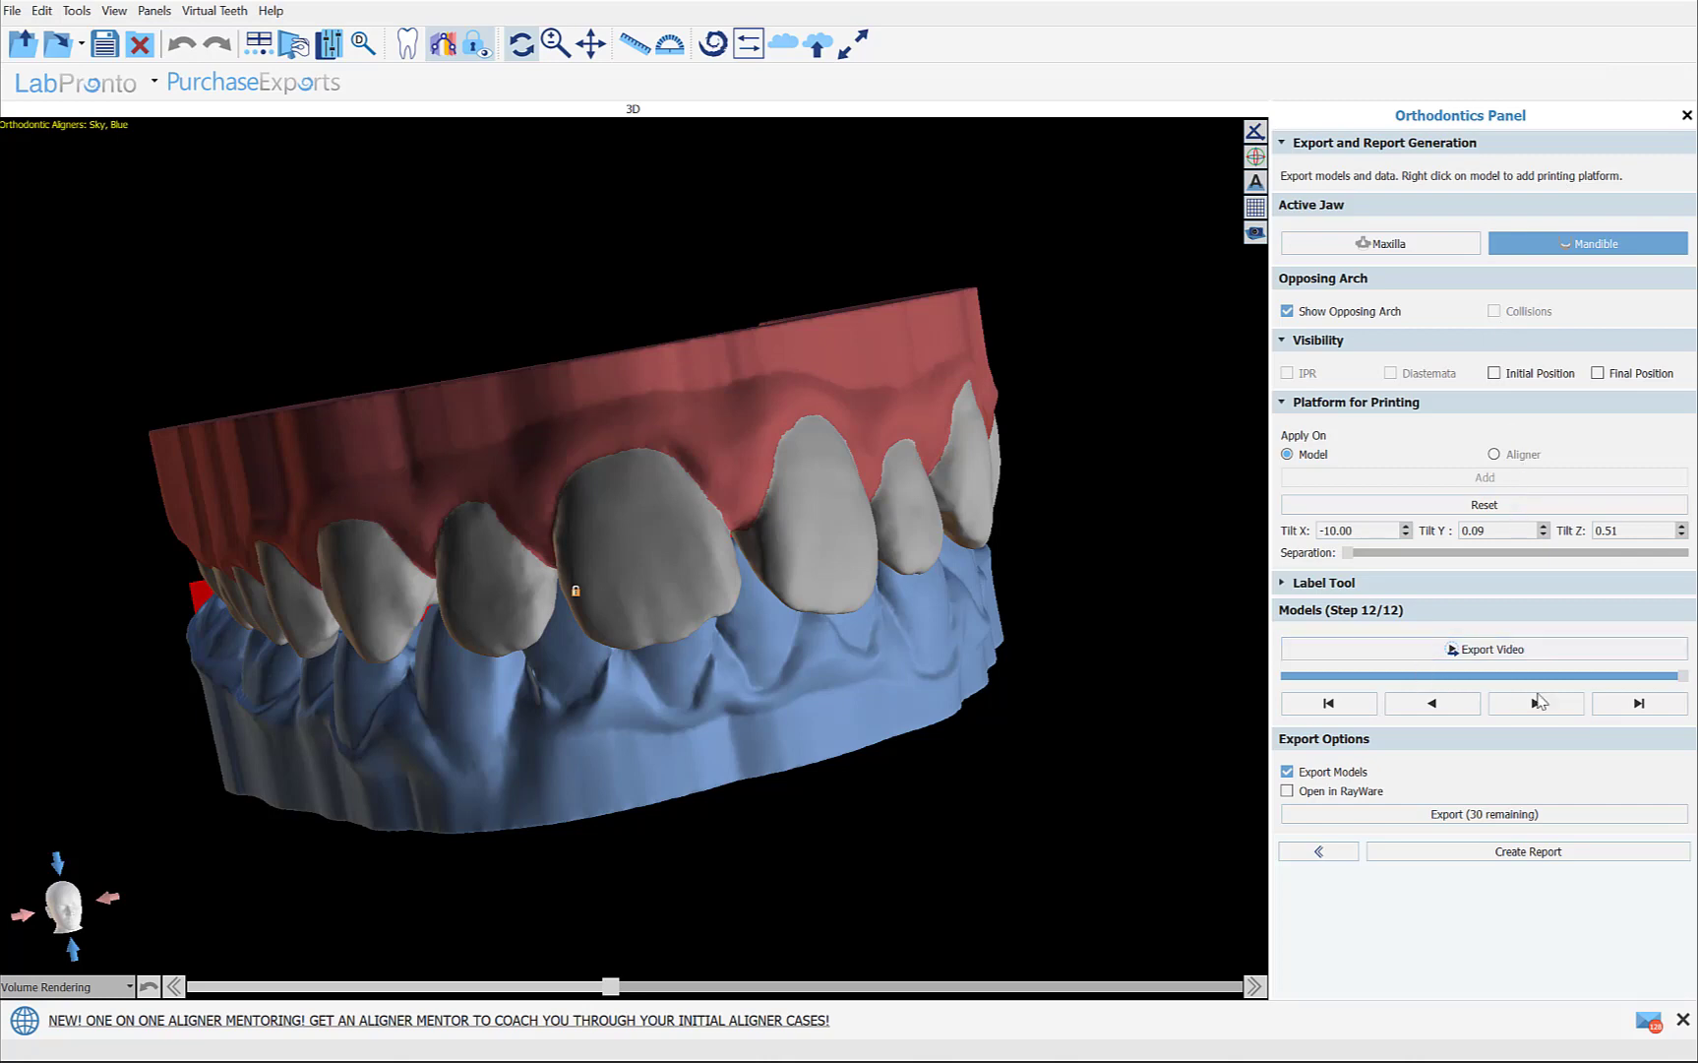
pyautogui.moveTo(1682, 676); pyautogui.dragTo(1320, 679)
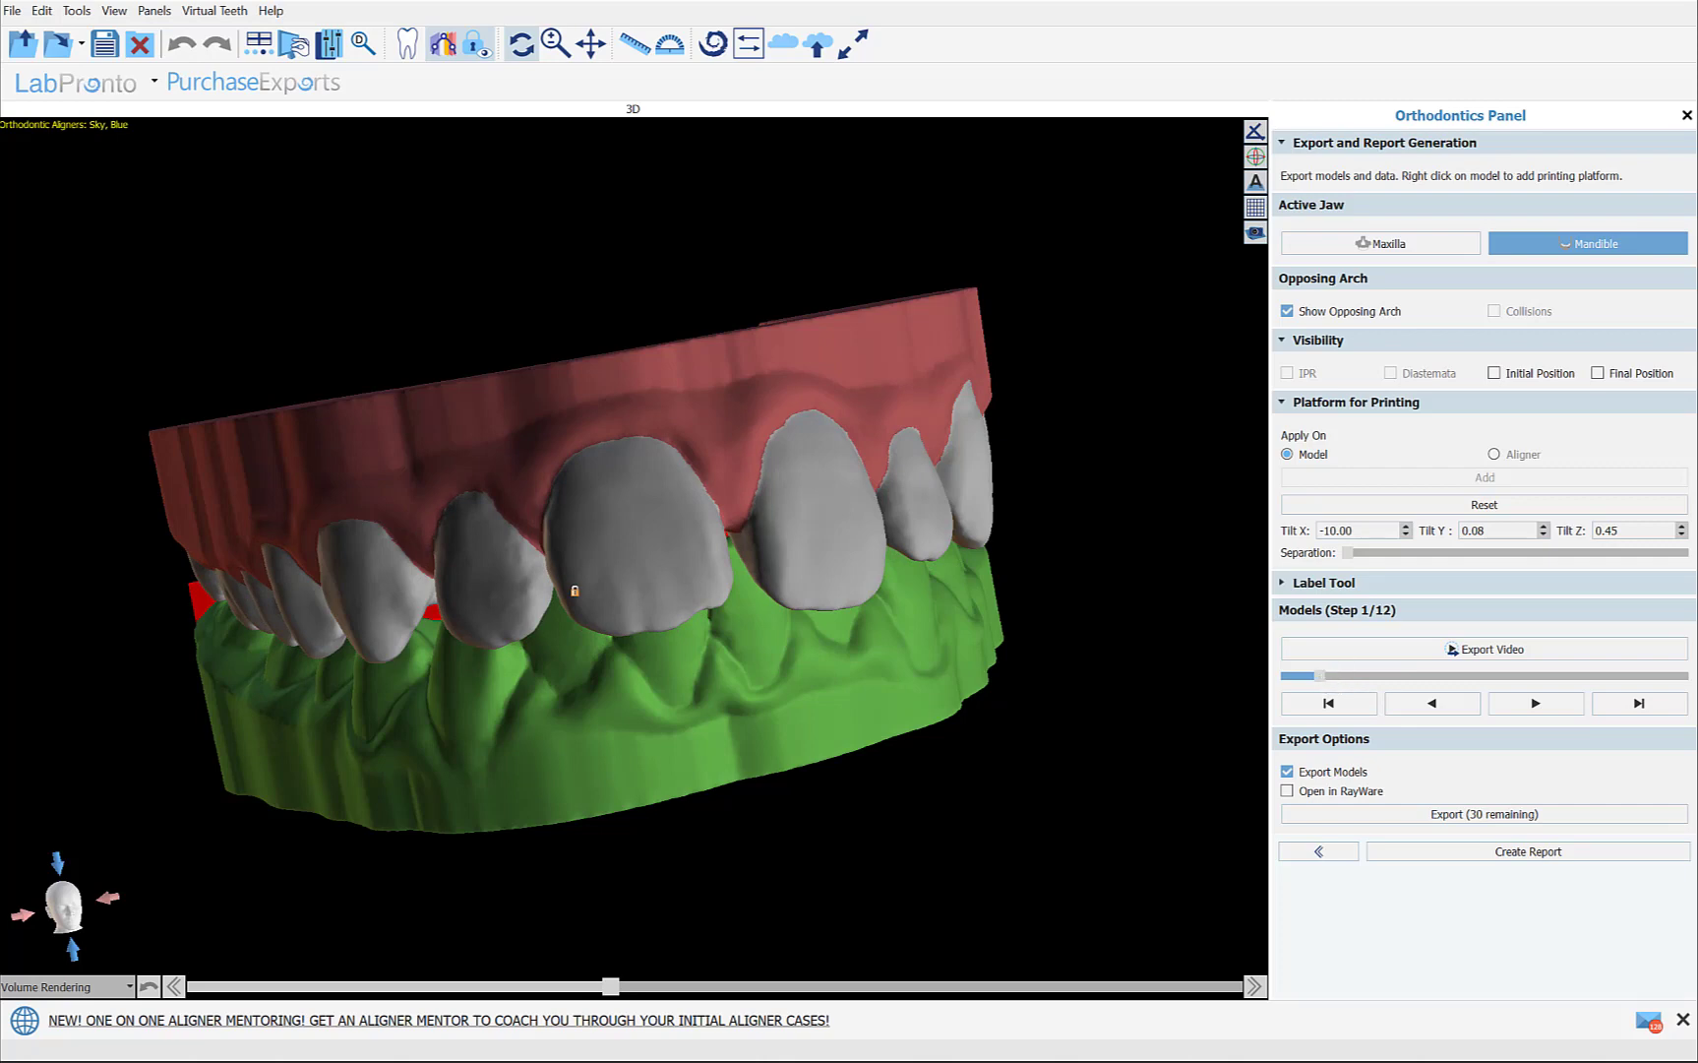